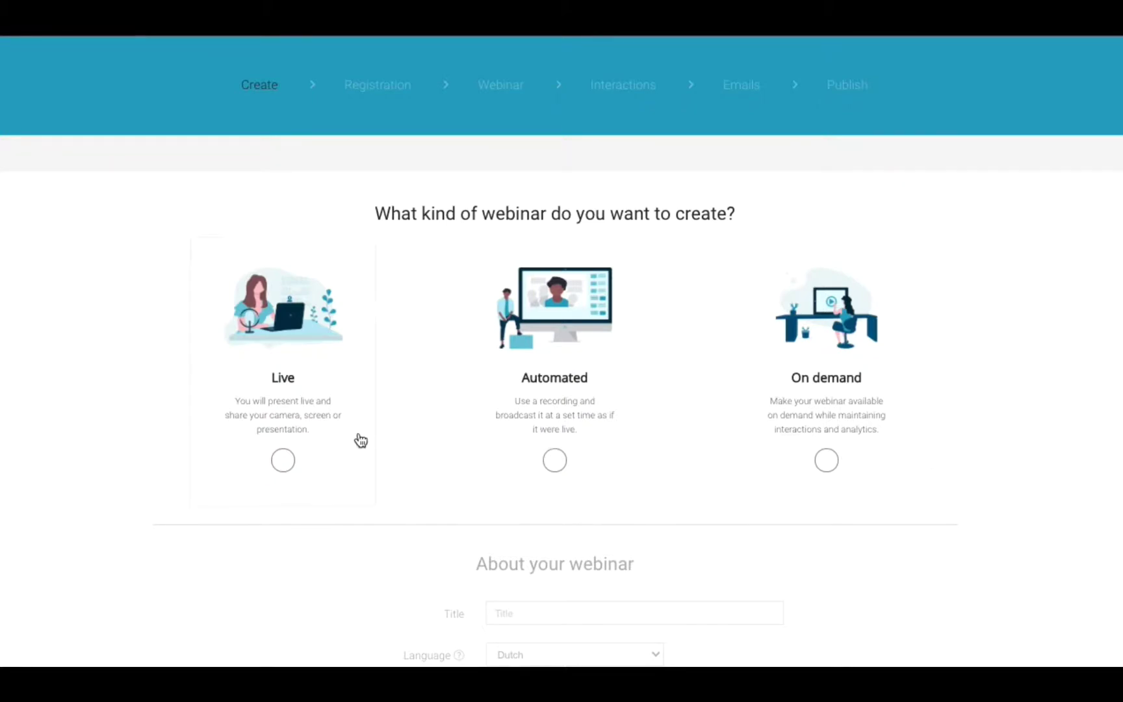
# Choose a Live webinar titled 'Online video for your business'.
pyautogui.click(284, 463)
pyautogui.scroll(-5, 1096, 390)
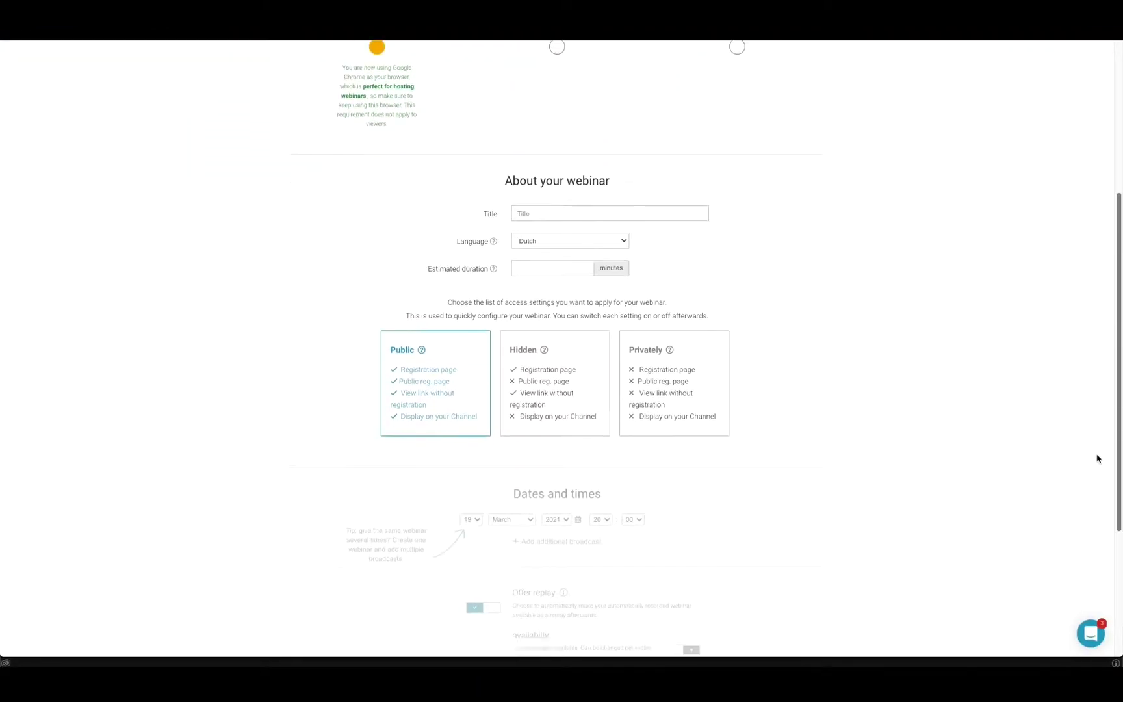
pyautogui.click(585, 213)
pyautogui.write('Online video for your business')
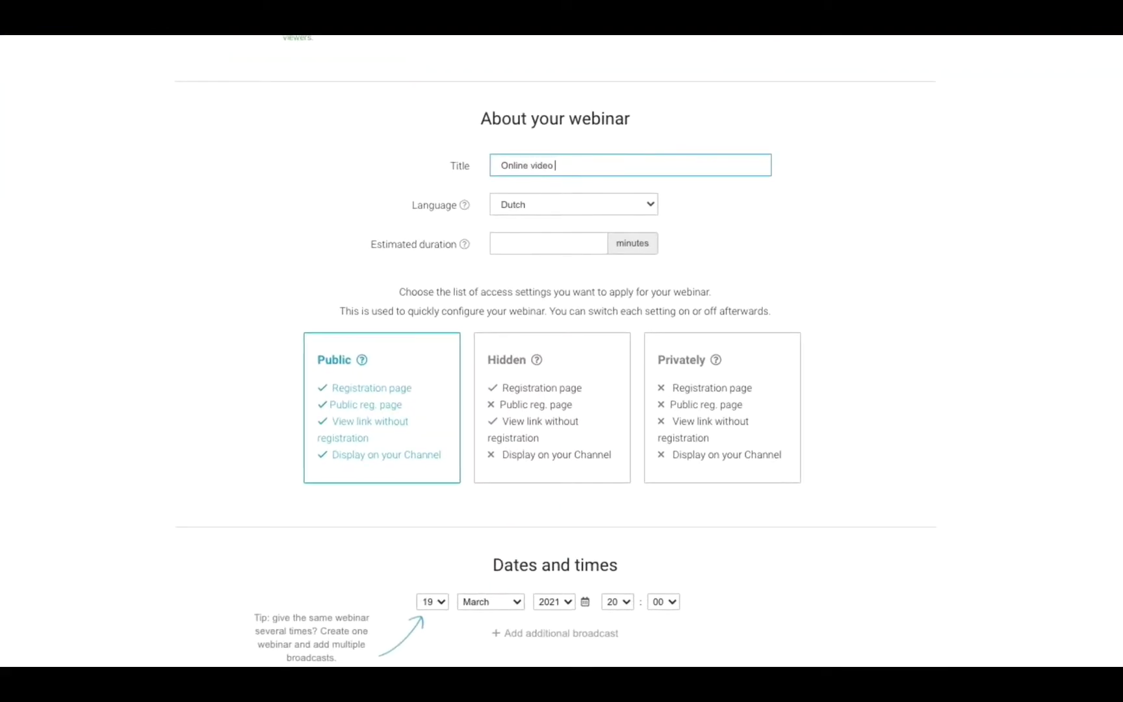
# Set the language to English and the estimated duration to 60 minutes.
pyautogui.click(650, 204)
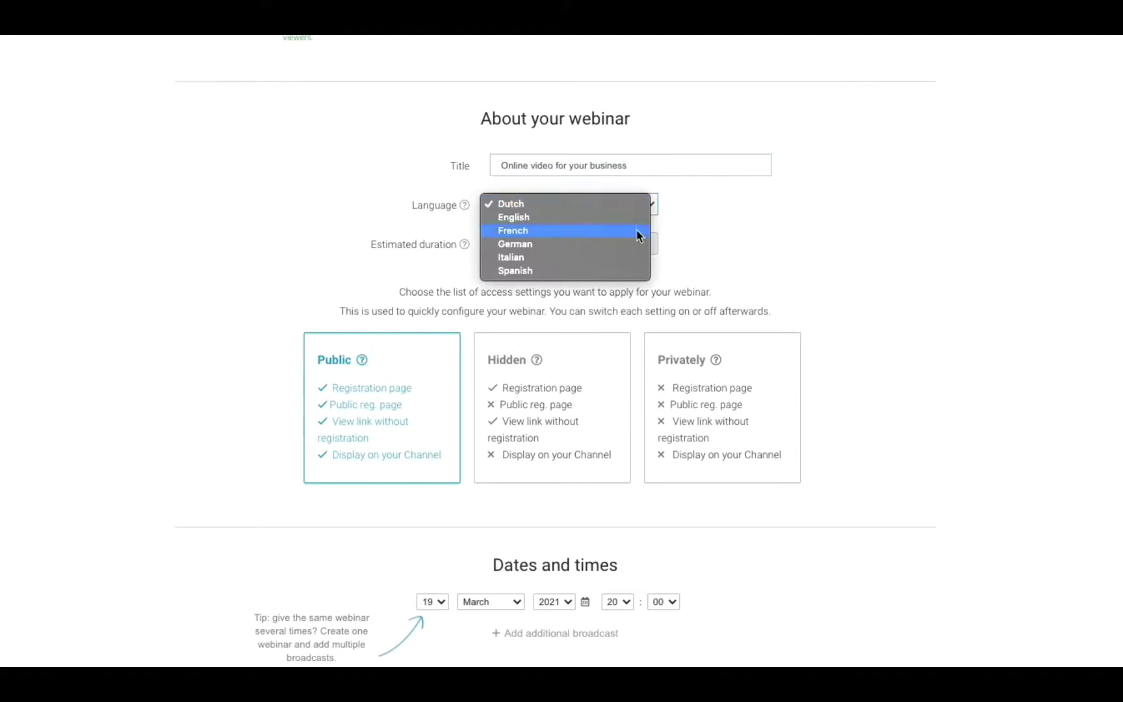
pyautogui.click(614, 217)
pyautogui.click(559, 244)
pyautogui.write('60')
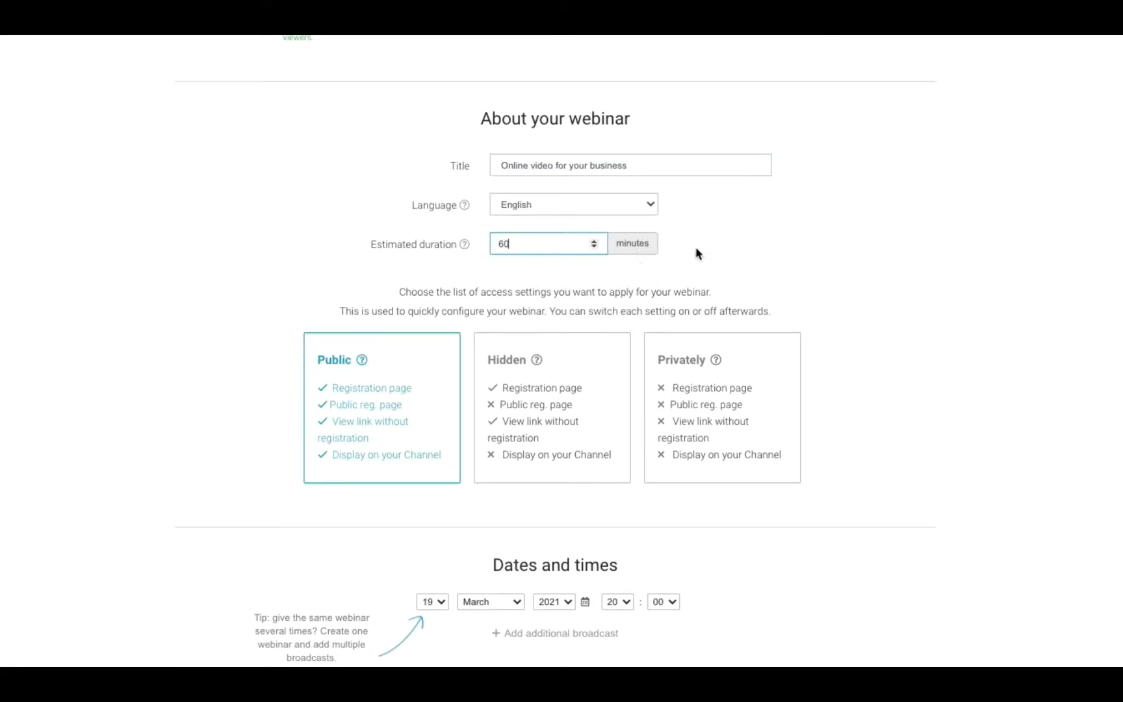
pyautogui.click(713, 248)
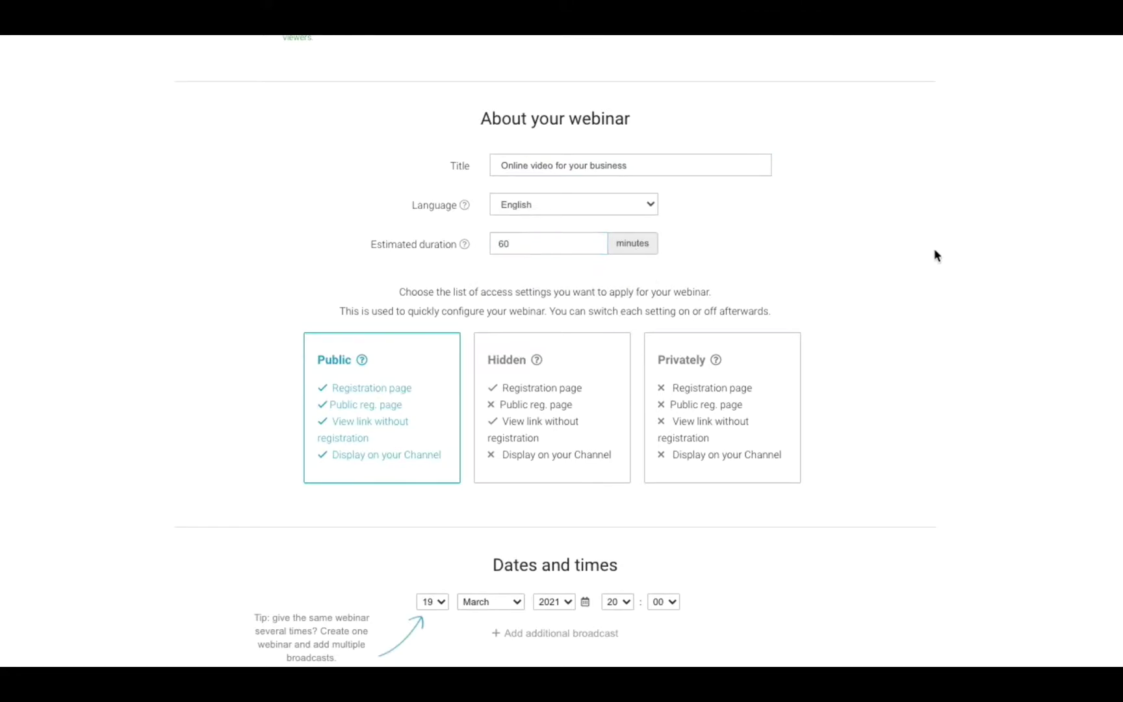
pyautogui.scroll(-2, 555, 351)
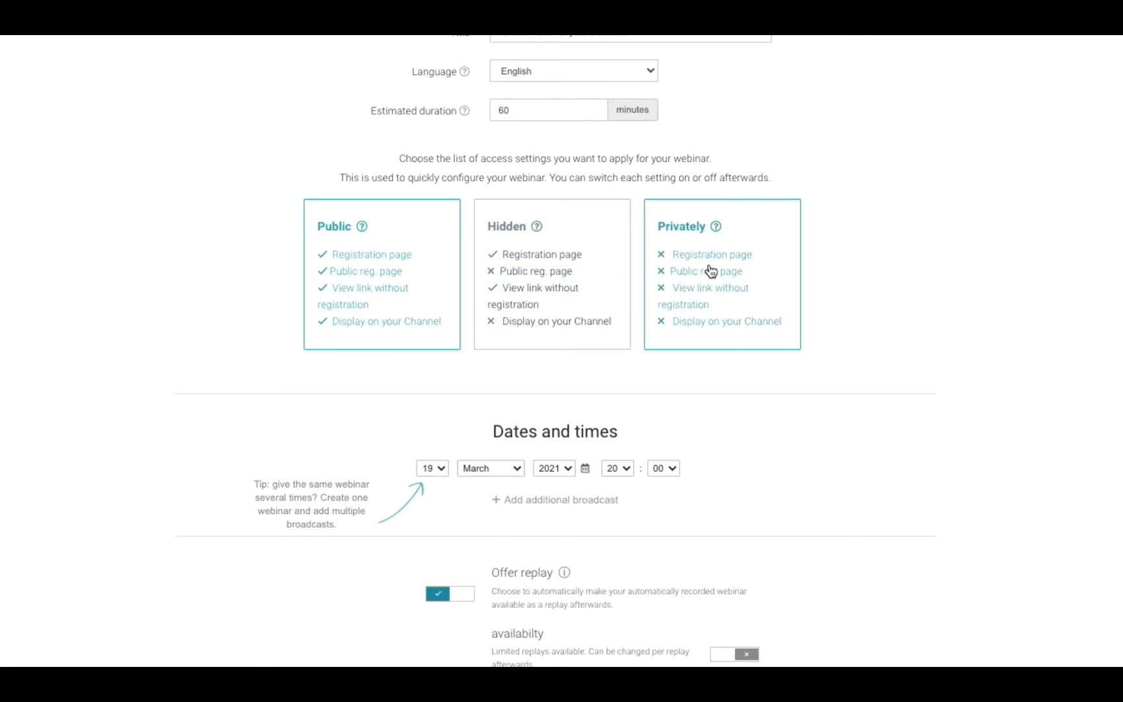
pyautogui.scroll(-3, 555, 351)
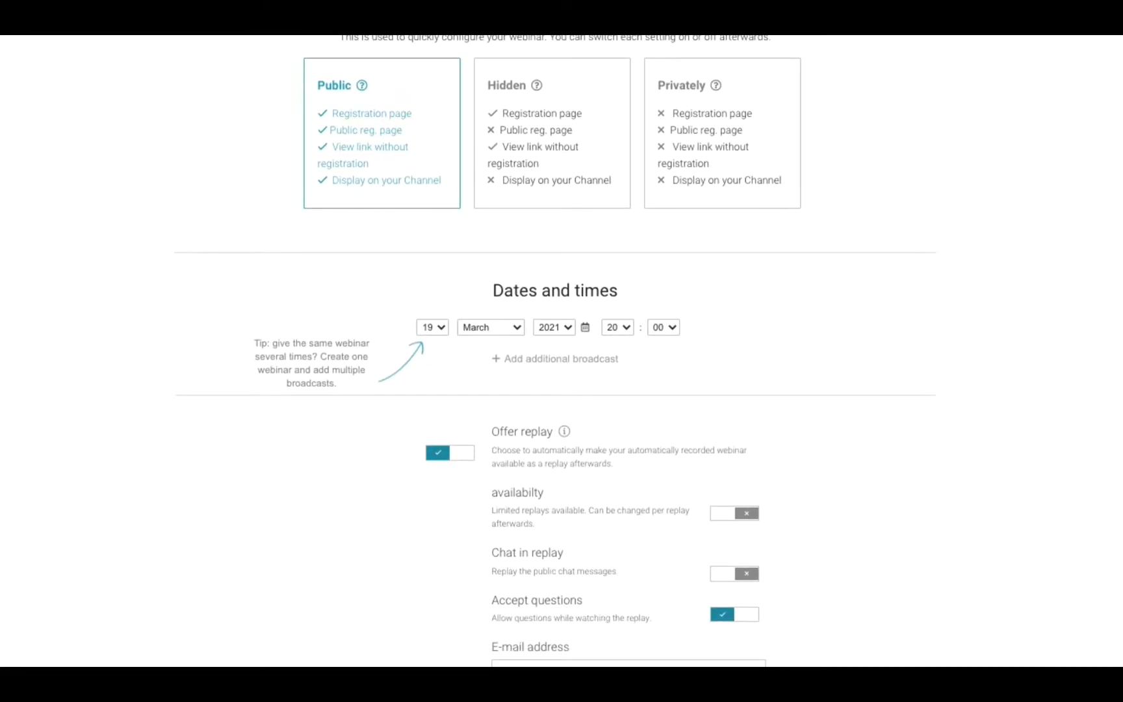
# Schedule broadcasts at 11:00 on 19 March and on 20 March.
pyautogui.click(622, 328)
pyautogui.click(614, 208)
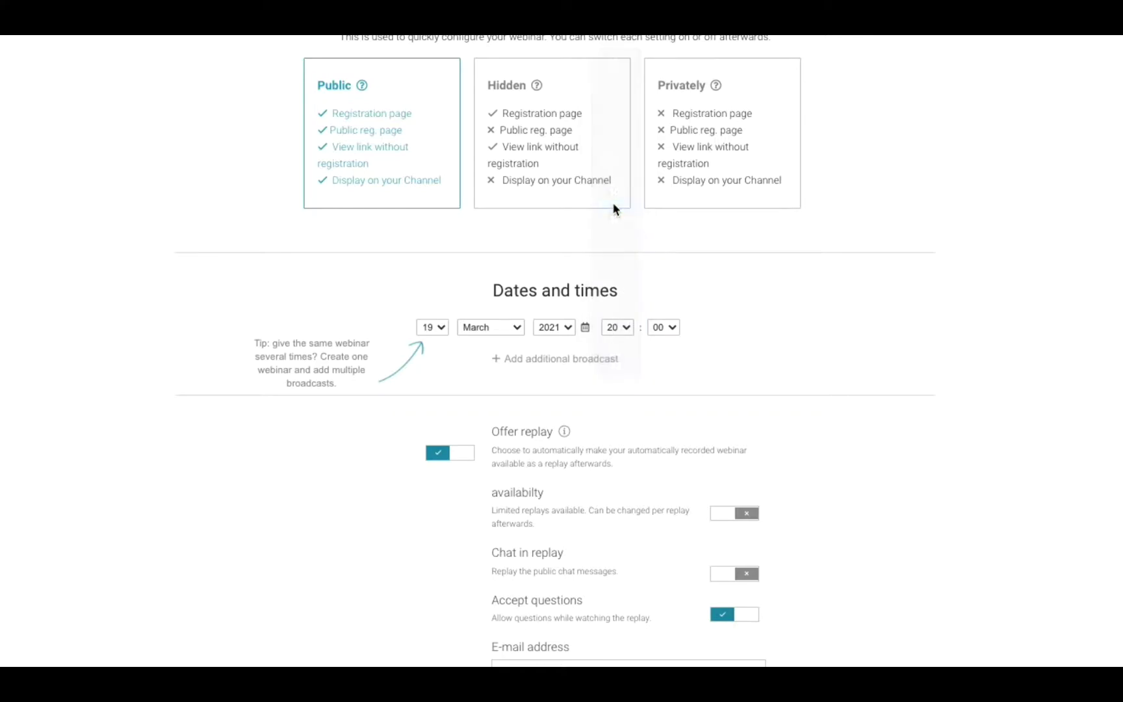
pyautogui.click(521, 369)
pyautogui.click(432, 354)
pyautogui.click(556, 355)
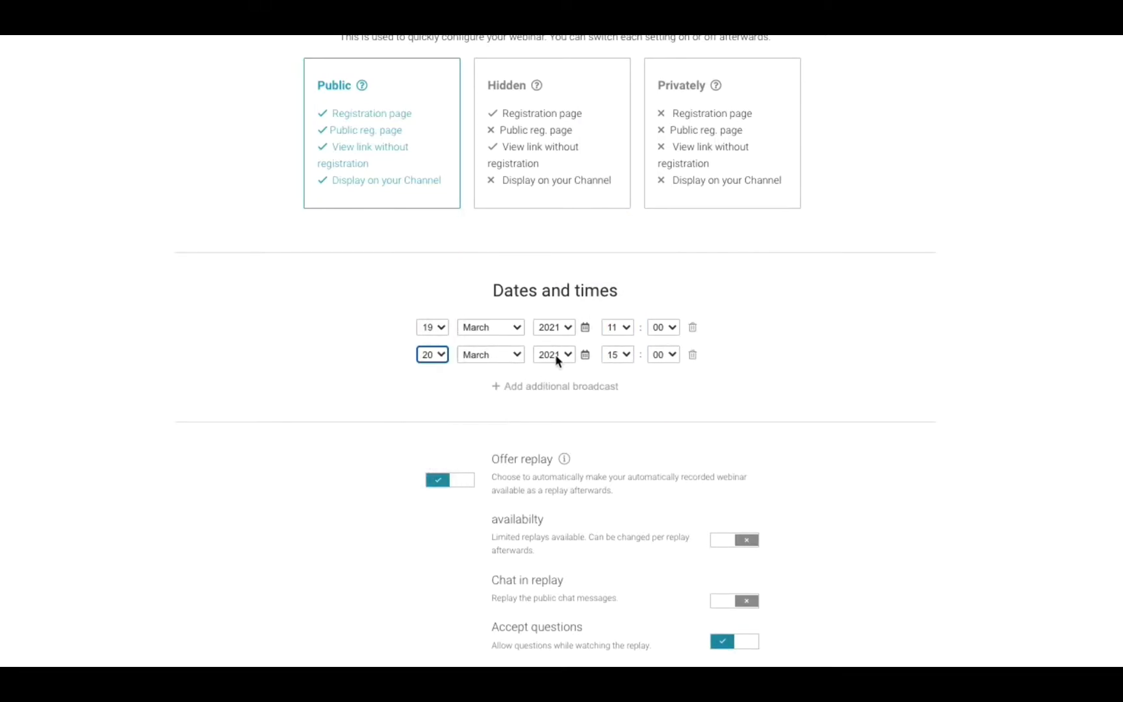
pyautogui.click(624, 361)
pyautogui.click(620, 305)
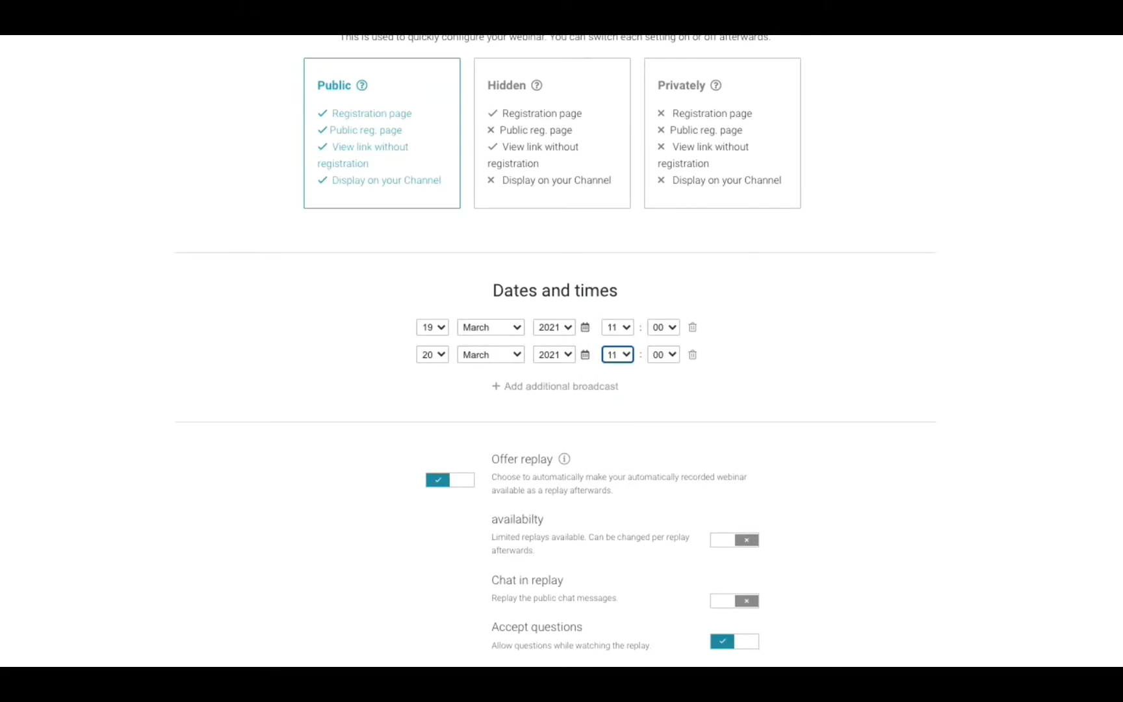
# Turn on chat in replay, fill in the contact e-mail address, and create the webinar.
pyautogui.scroll(-4, 990, 549)
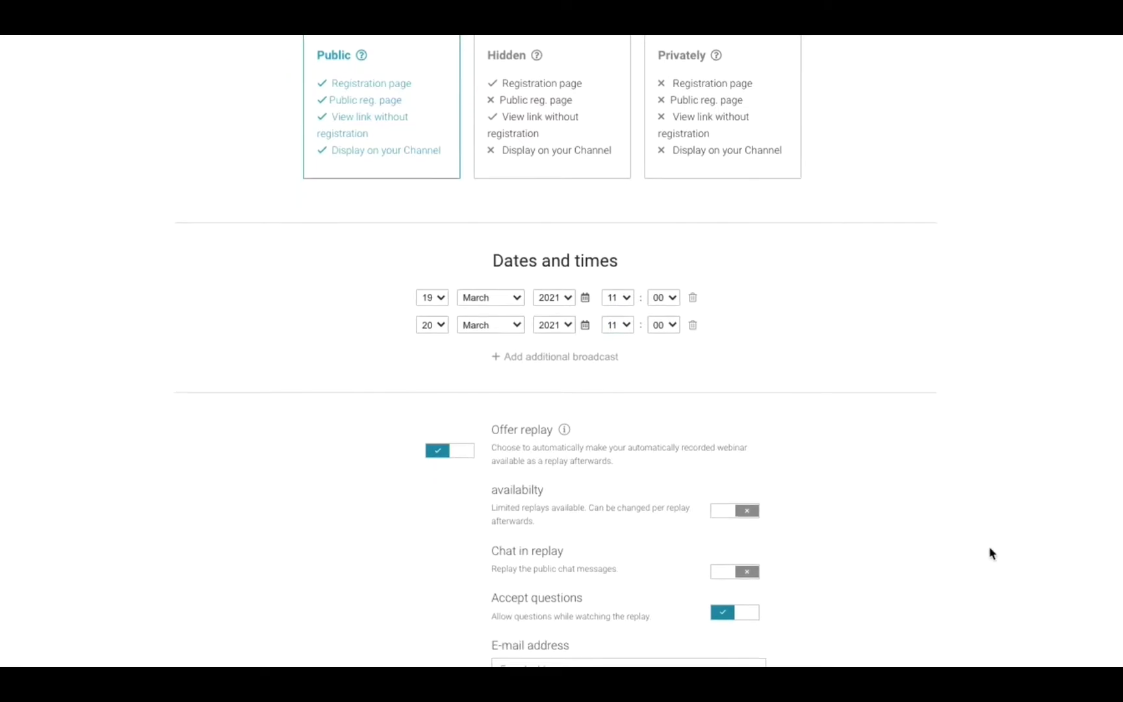
pyautogui.click(721, 473)
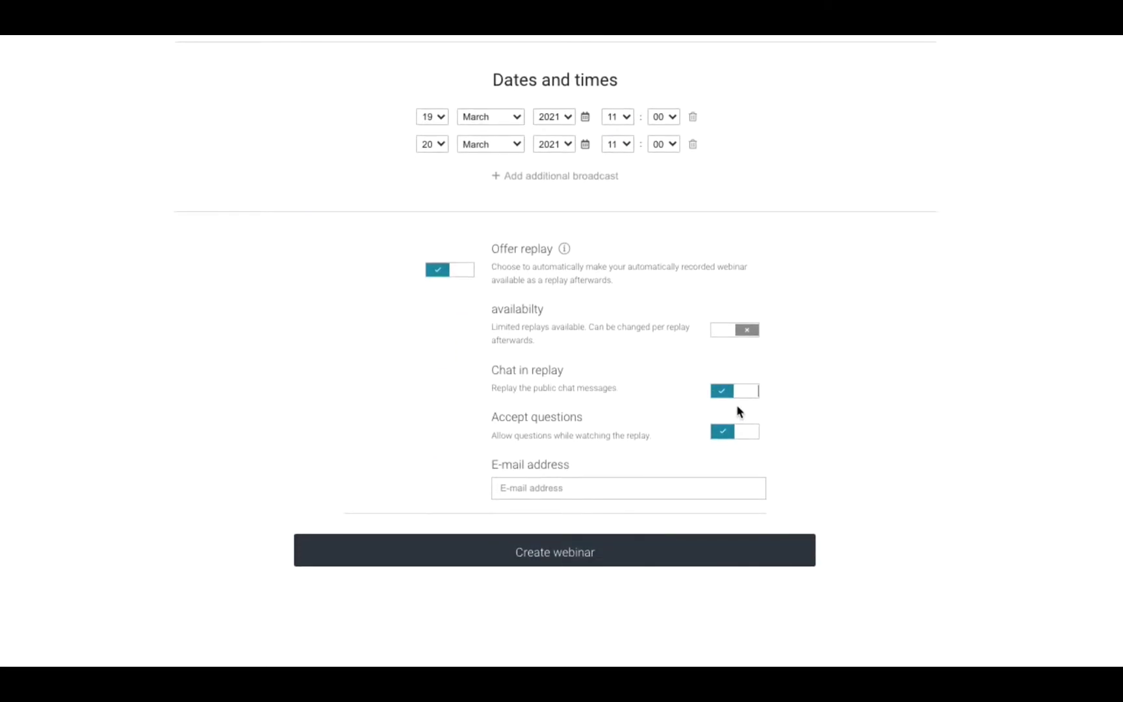
pyautogui.click(667, 489)
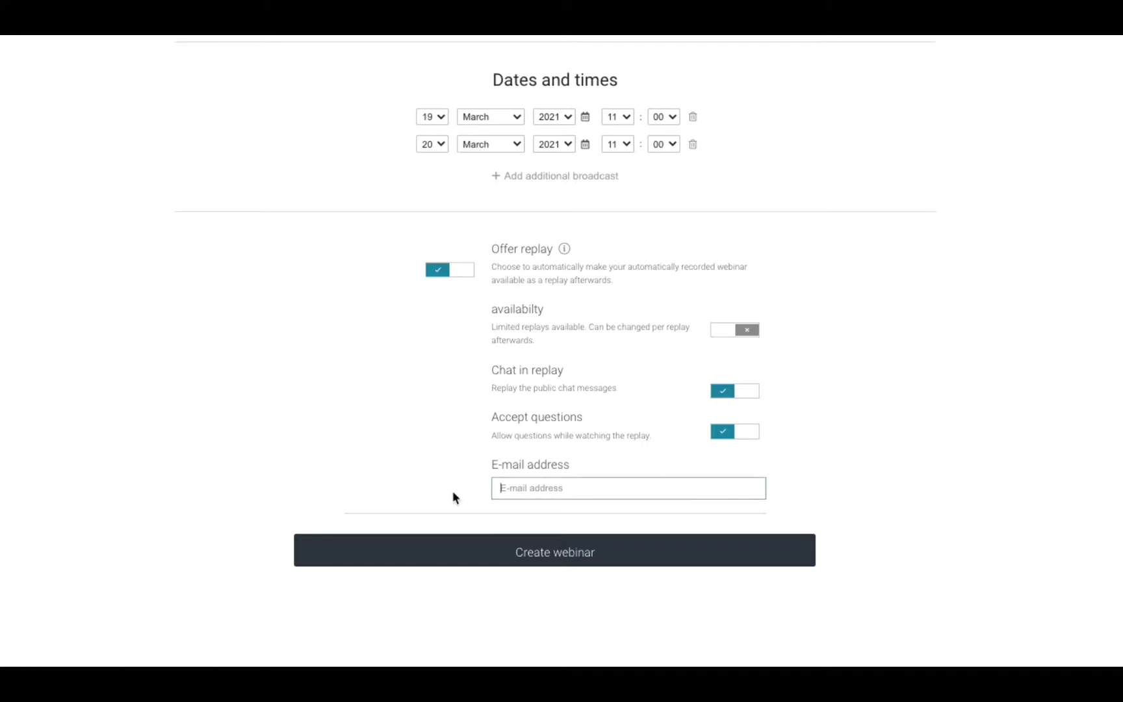
pyautogui.hotkey('ctrl', 'v')
pyautogui.click(575, 557)
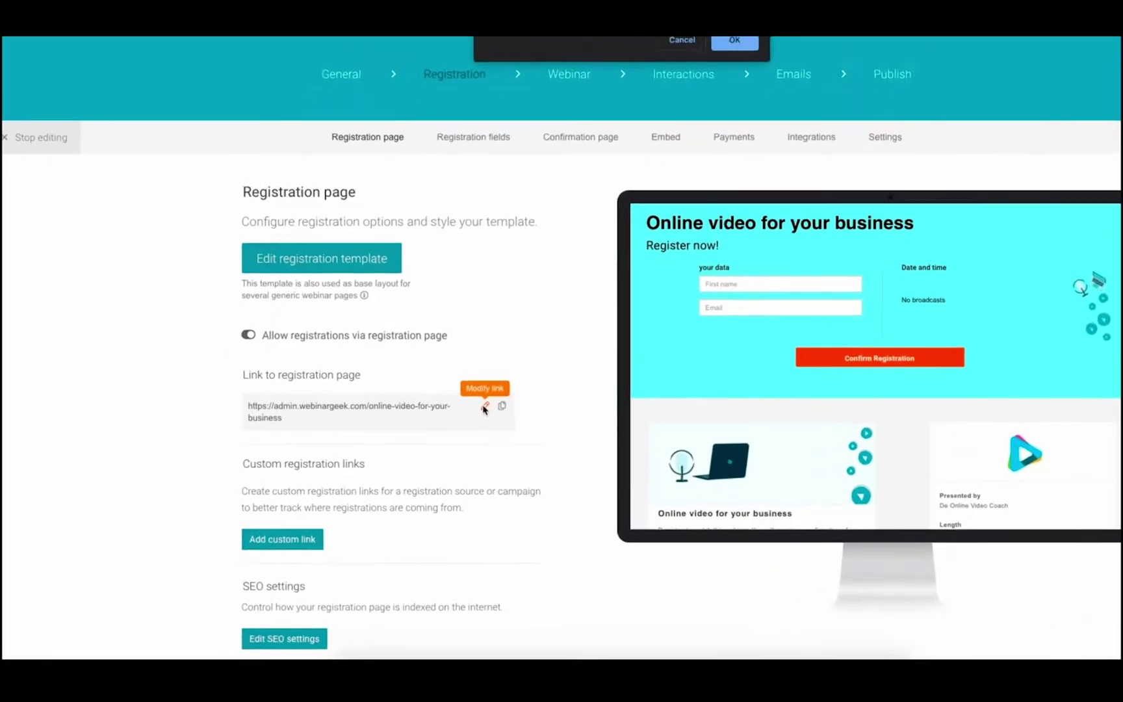
# Edit and save the registration page link, then copy it.
pyautogui.click(437, 426)
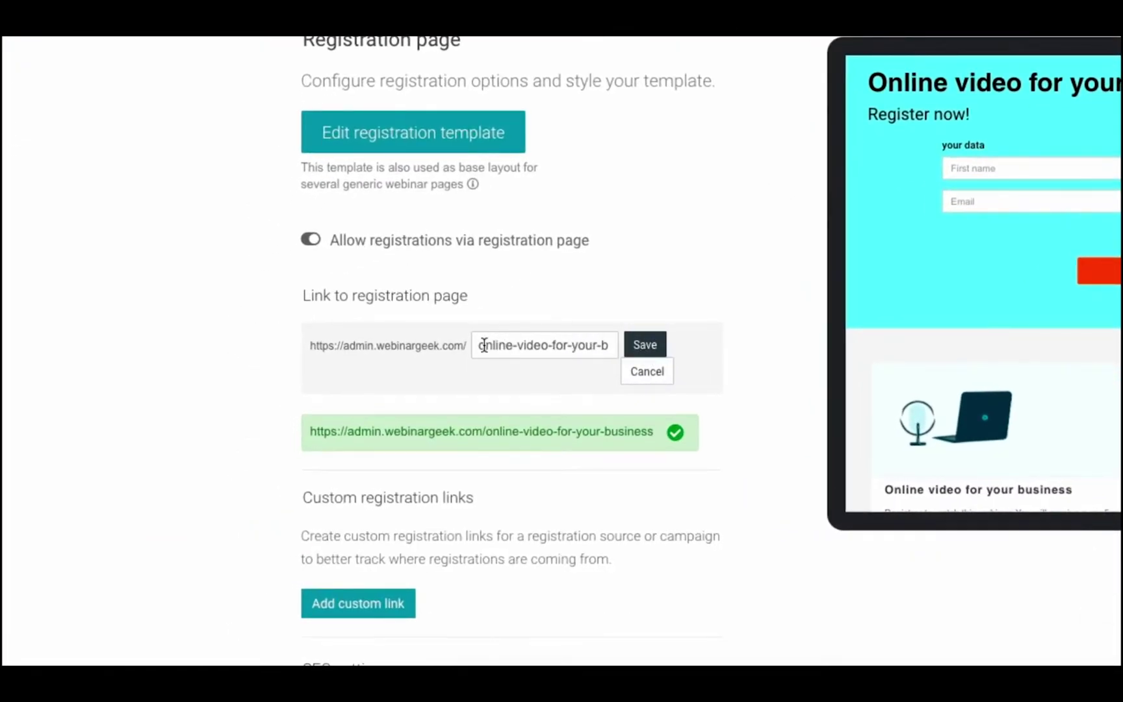
pyautogui.moveTo(484, 344); pyautogui.dragTo(676, 358)
pyautogui.click(645, 345)
pyautogui.click(666, 338)
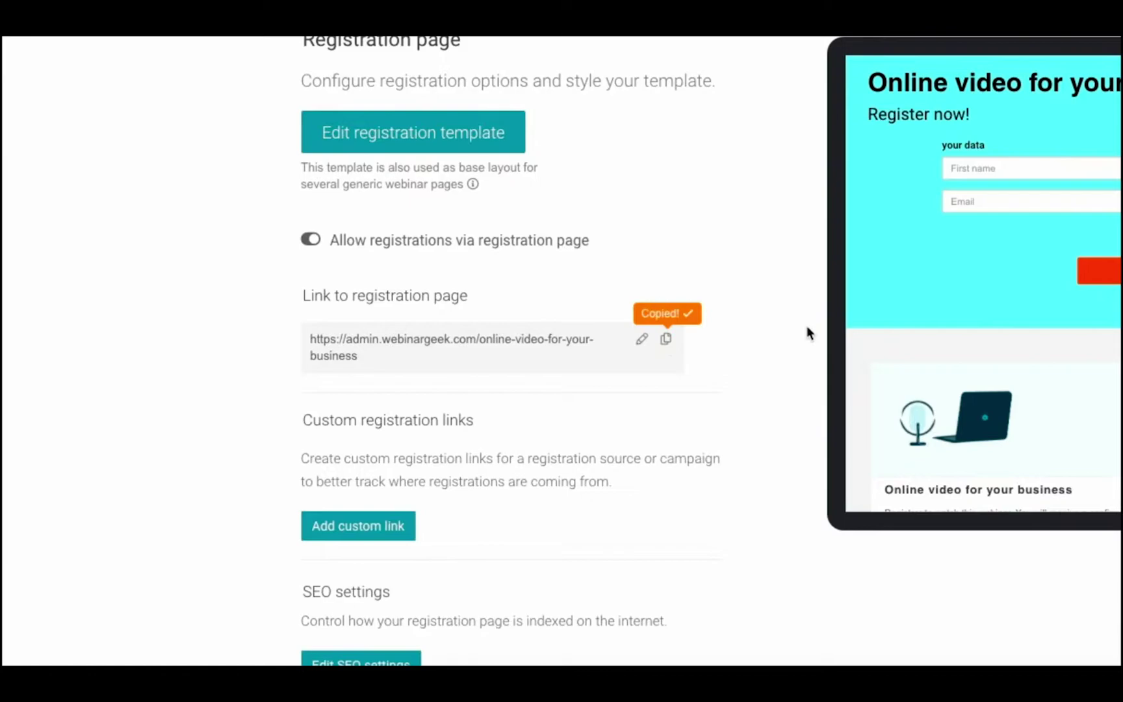
# Generate a custom registration link named 'online-program' and copy it.
pyautogui.scroll(-4, 561, 351)
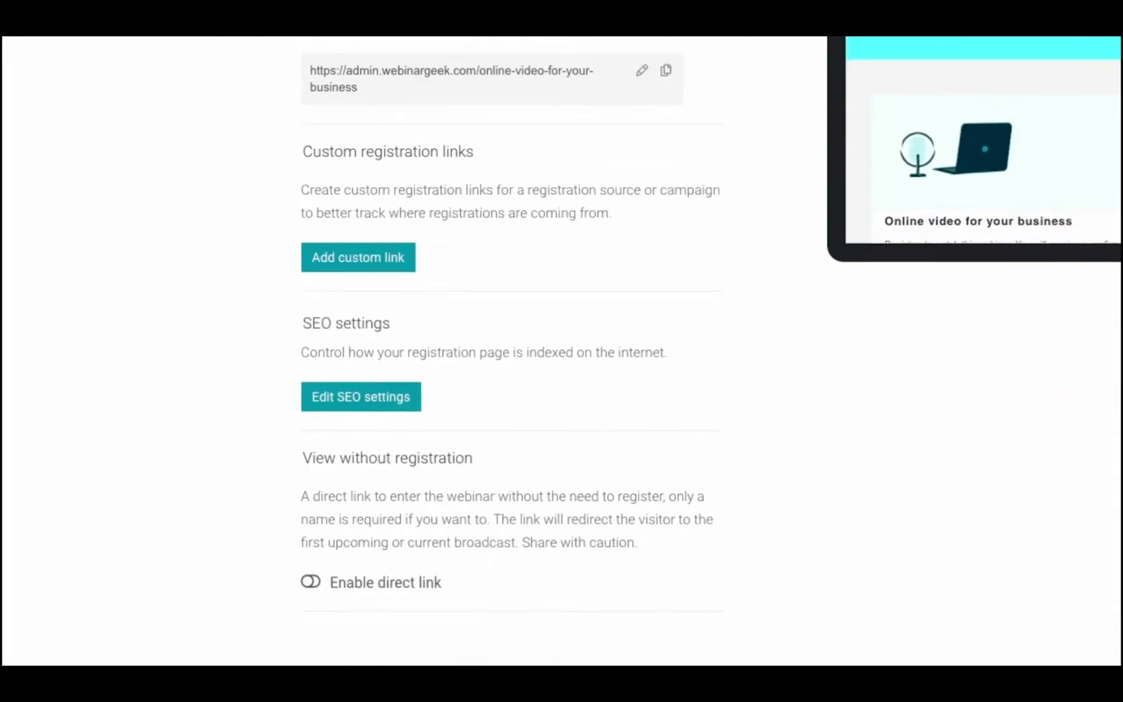
pyautogui.click(396, 260)
pyautogui.write('onli')
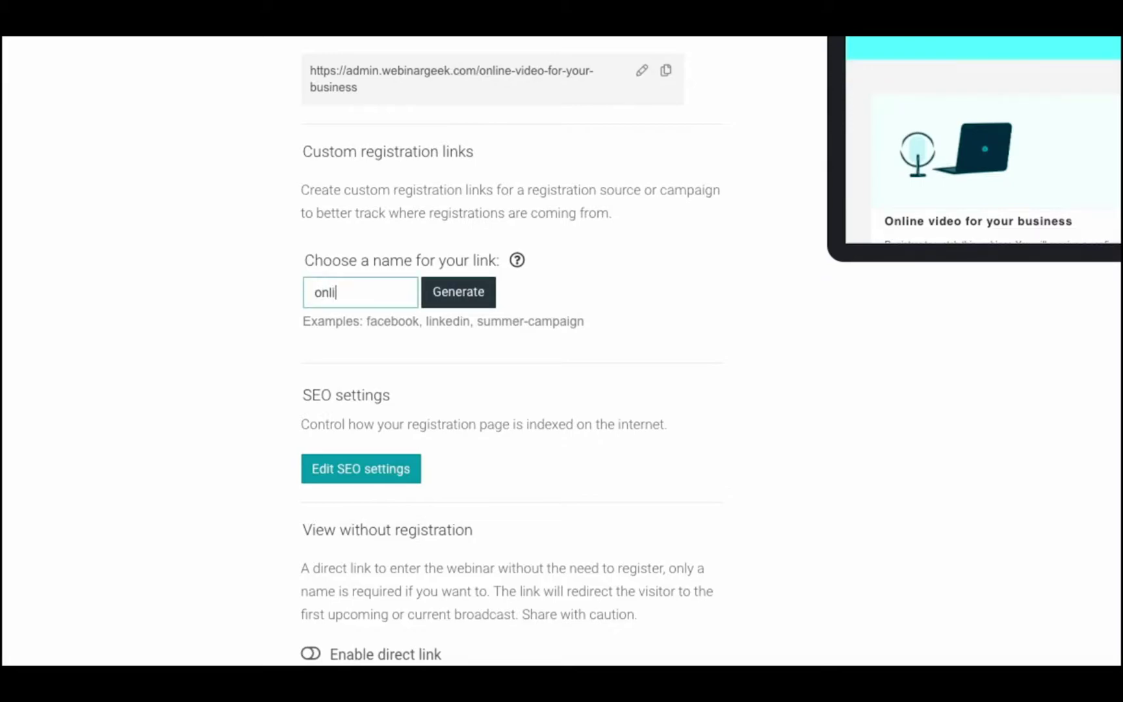
pyautogui.write('ne-program')
pyautogui.press('Return')
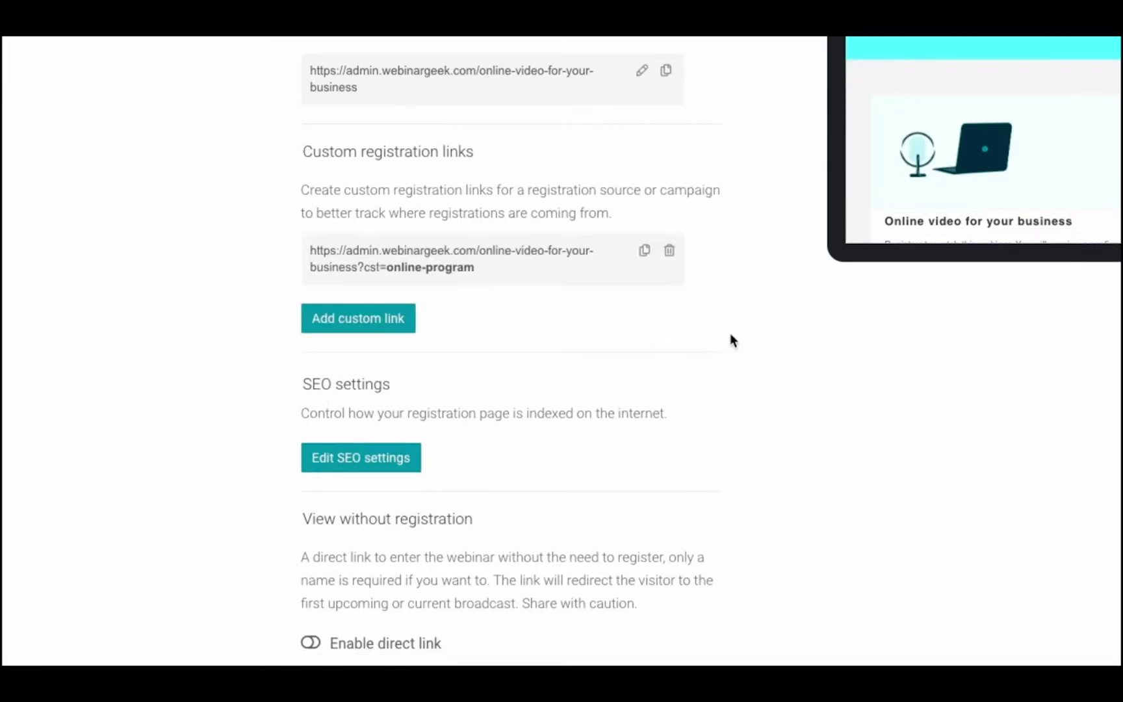
pyautogui.click(644, 250)
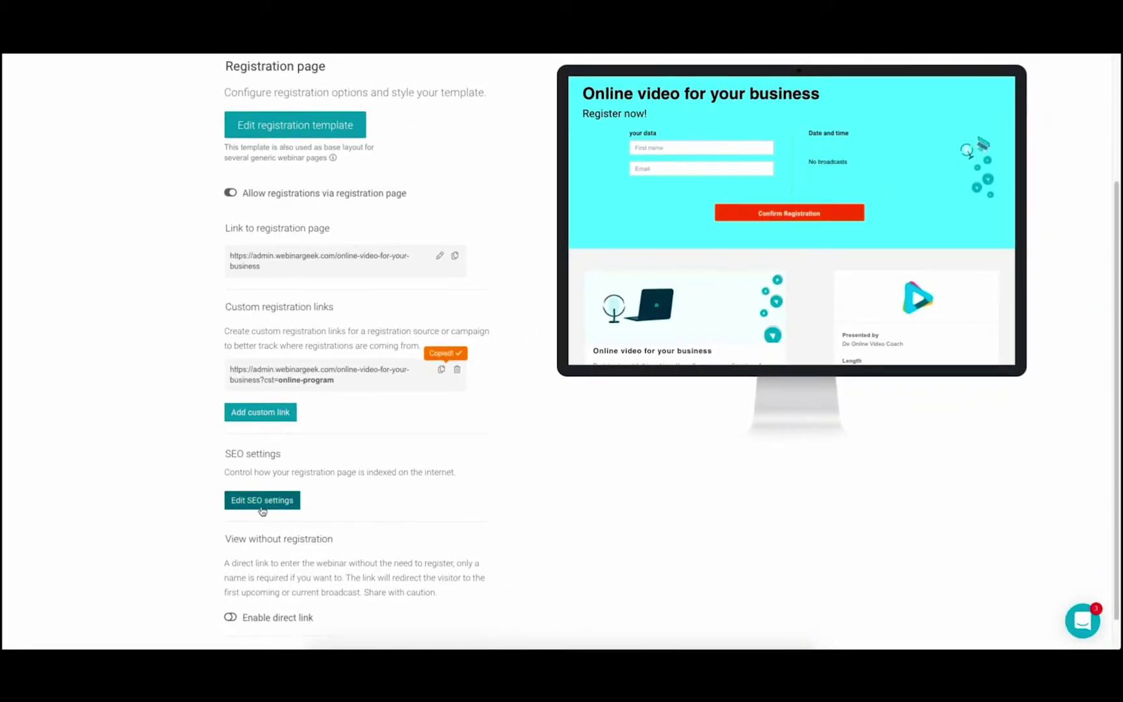
# Change the SEO title meta tag to 'online video coaching'.
pyautogui.click(261, 506)
pyautogui.moveTo(527, 162); pyautogui.dragTo(339, 163)
pyautogui.press('BackSpace')
pyautogui.write('onl')
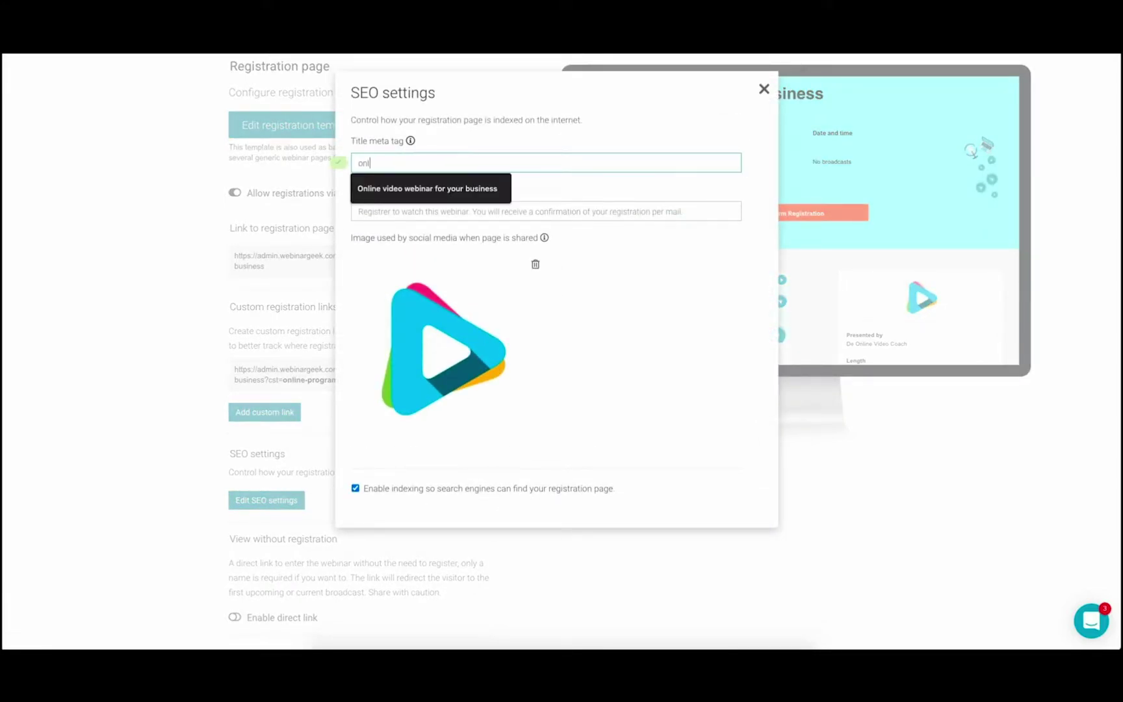
pyautogui.write('ine video coaching')
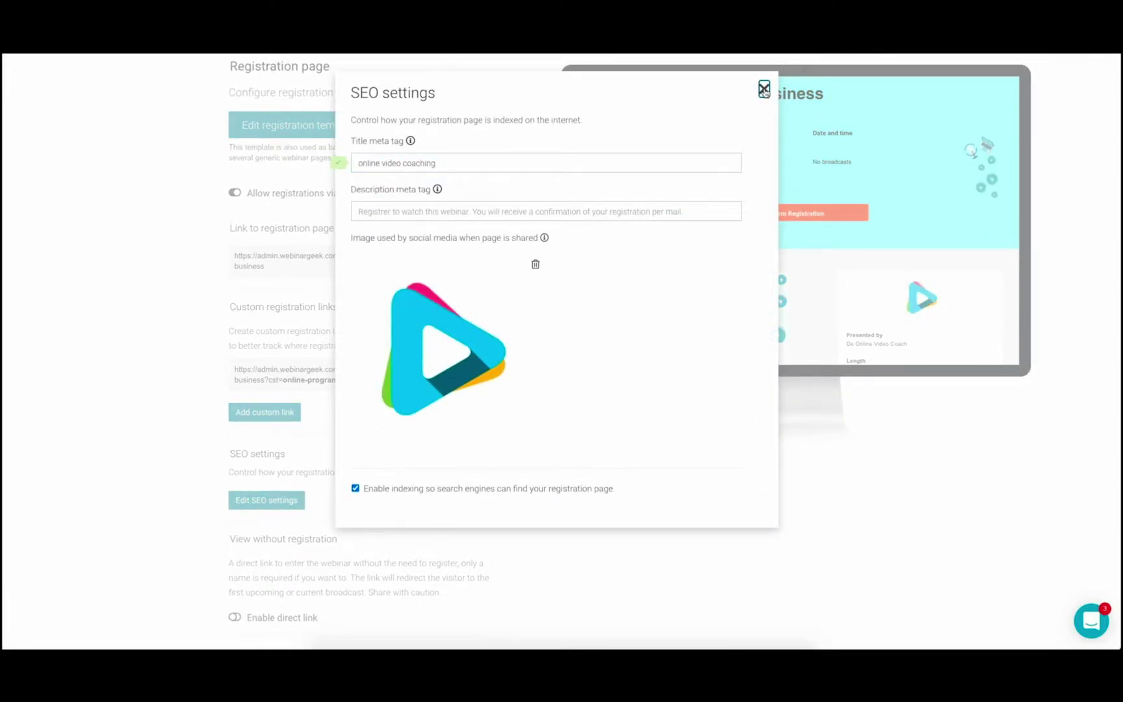
pyautogui.click(764, 89)
pyautogui.scroll(3, 1109, 459)
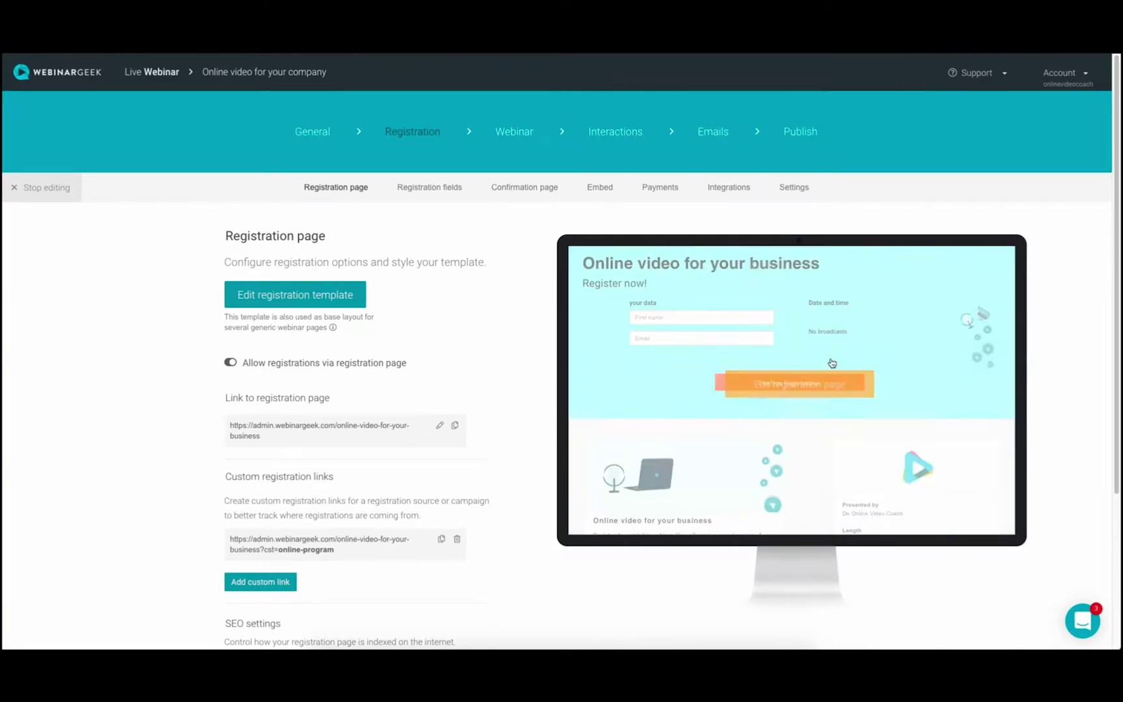
# In the registration page editor, set the header text colour to white #ffffff.
pyautogui.click(830, 382)
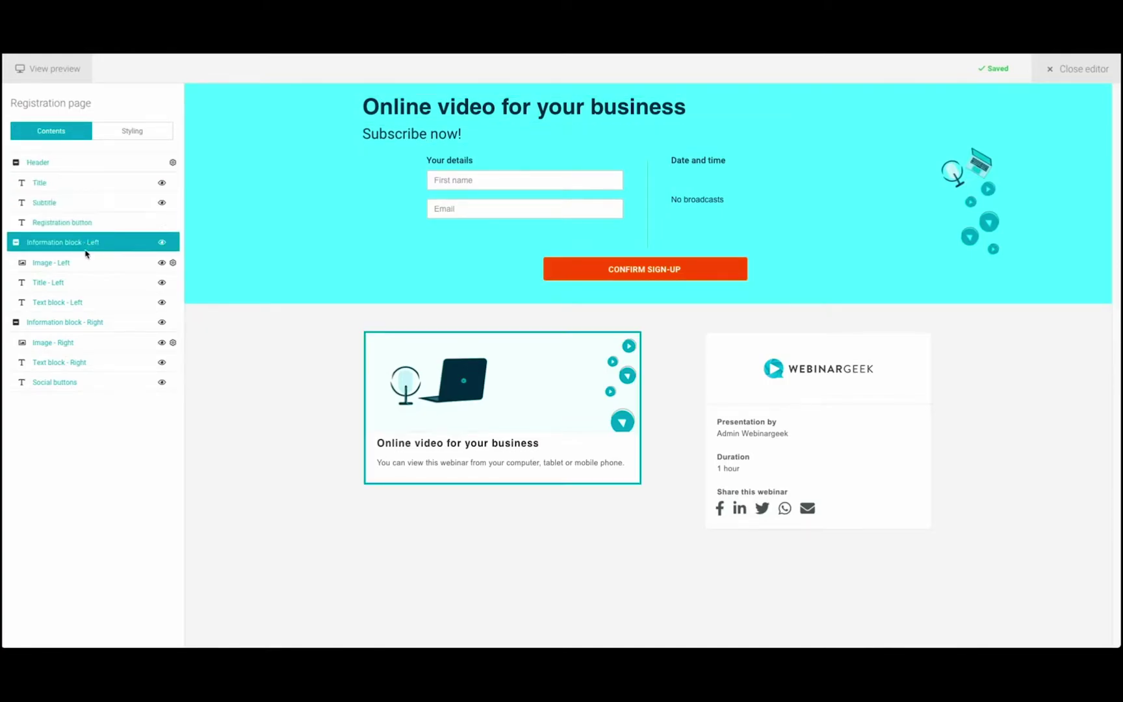
pyautogui.click(131, 143)
pyautogui.click(124, 190)
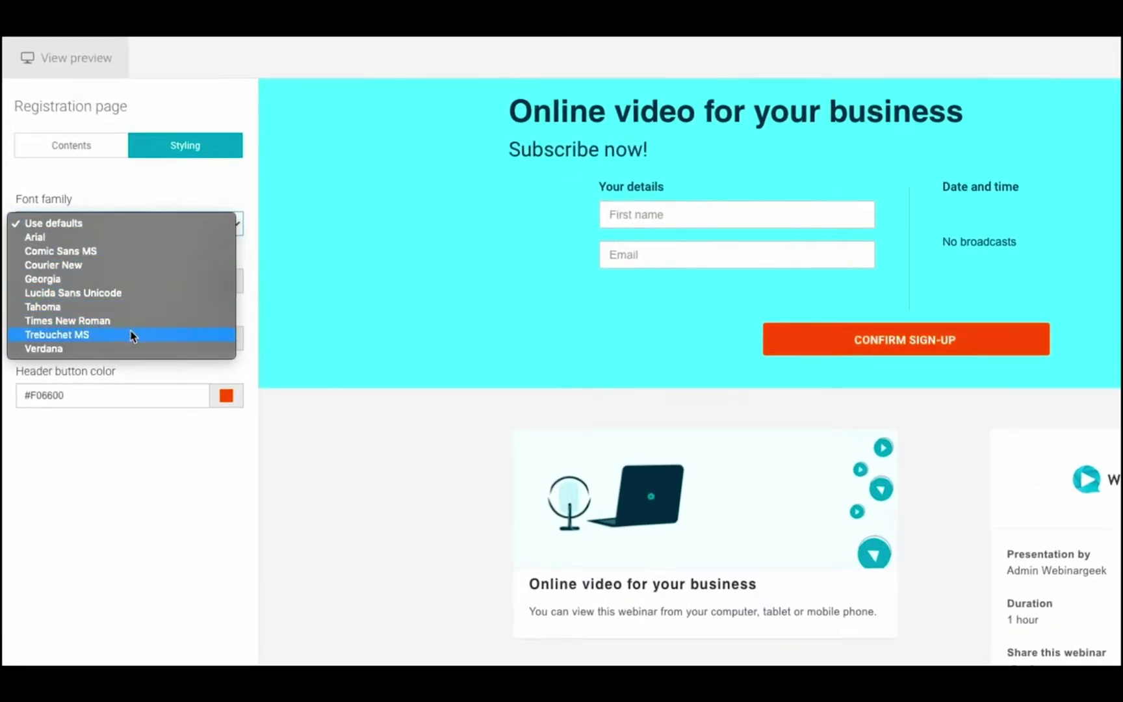
pyautogui.press('Escape')
pyautogui.click(226, 281)
pyautogui.click(300, 312)
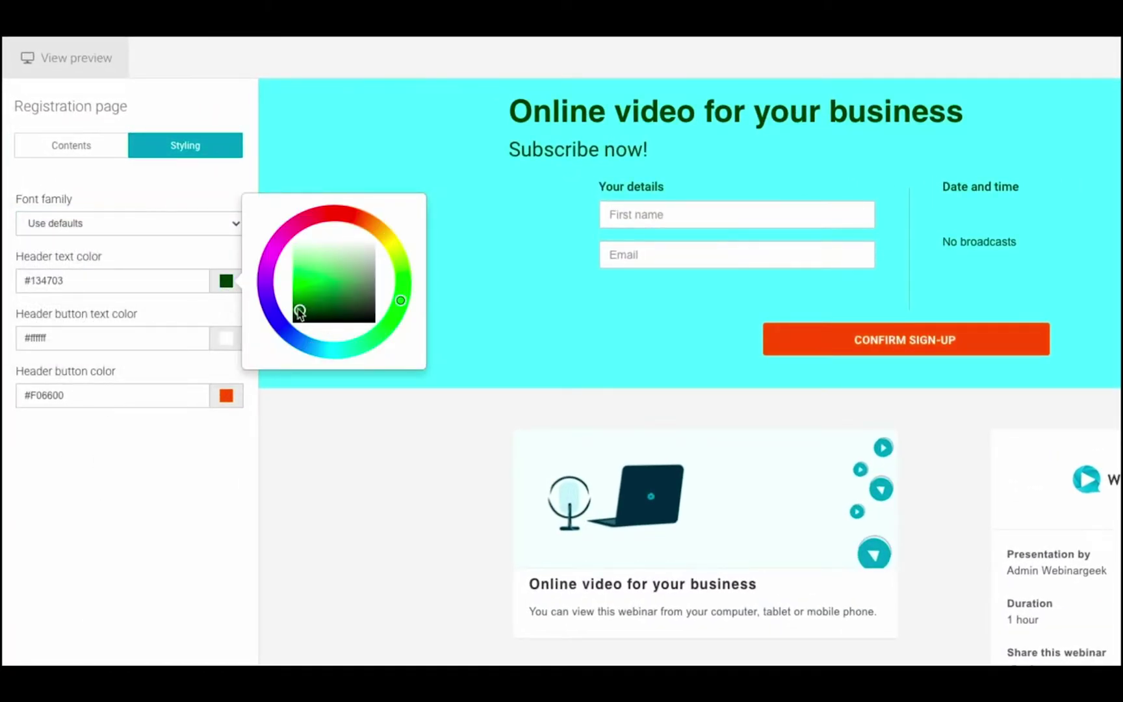
pyautogui.moveTo(299, 313); pyautogui.dragTo(276, 221)
pyautogui.click(334, 471)
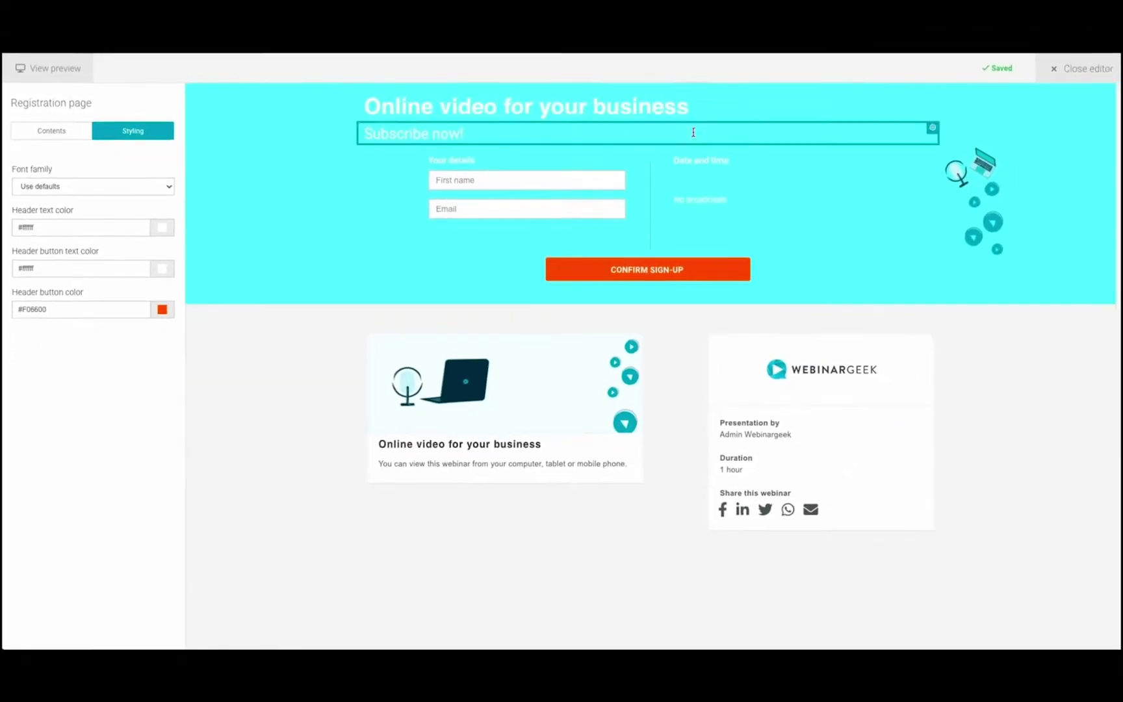
# Replace the header background with the purple Online Video Coach image.
pyautogui.click(1107, 89)
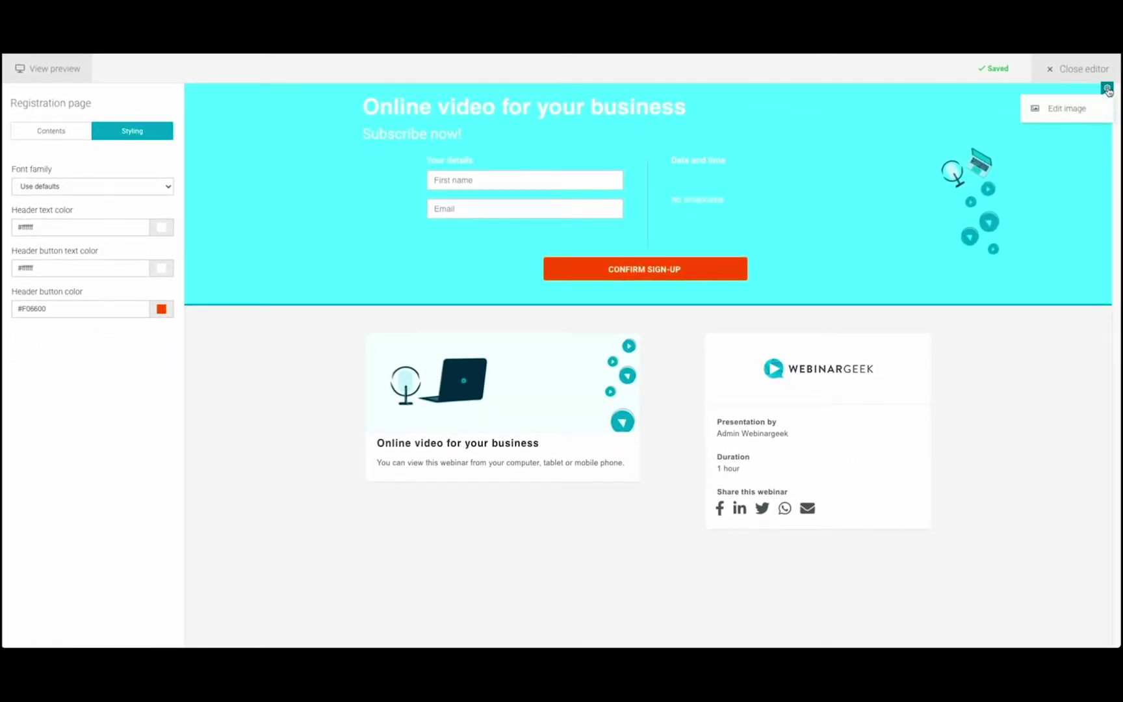
pyautogui.click(1073, 111)
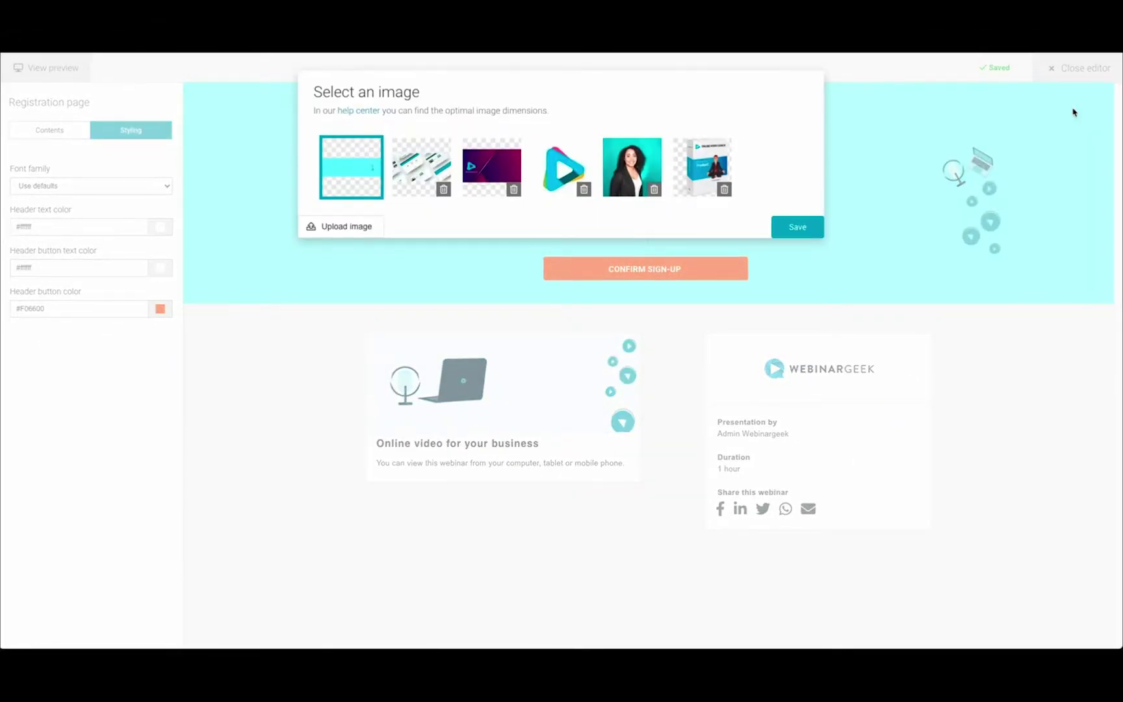
pyautogui.click(492, 167)
pyautogui.click(798, 227)
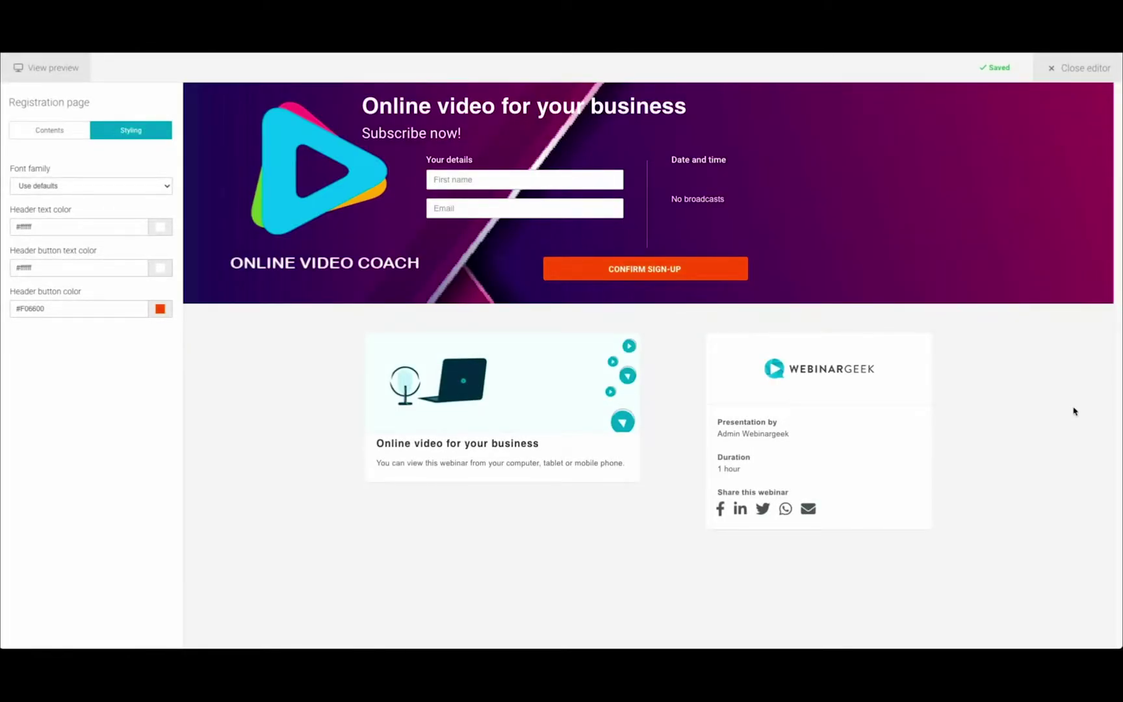
# Make the header button read CONFIRM REGISTRATION in purple #b500f0.
pyautogui.click(641, 268)
pyautogui.press('BackSpace')
pyautogui.press('Delete')
pyautogui.press('Delete')
pyautogui.press('Delete')
pyautogui.press('Delete')
pyautogui.press('Delete')
pyautogui.press('Delete')
pyautogui.write('REGISTRATION')
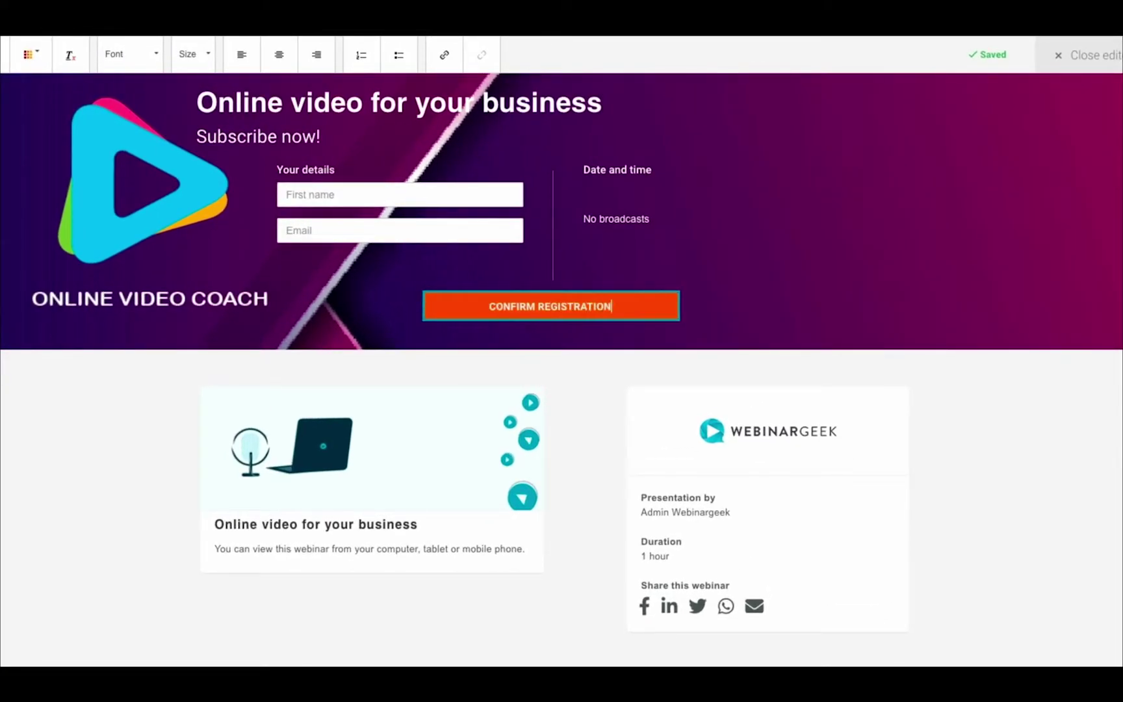
pyautogui.click(160, 308)
pyautogui.click(212, 267)
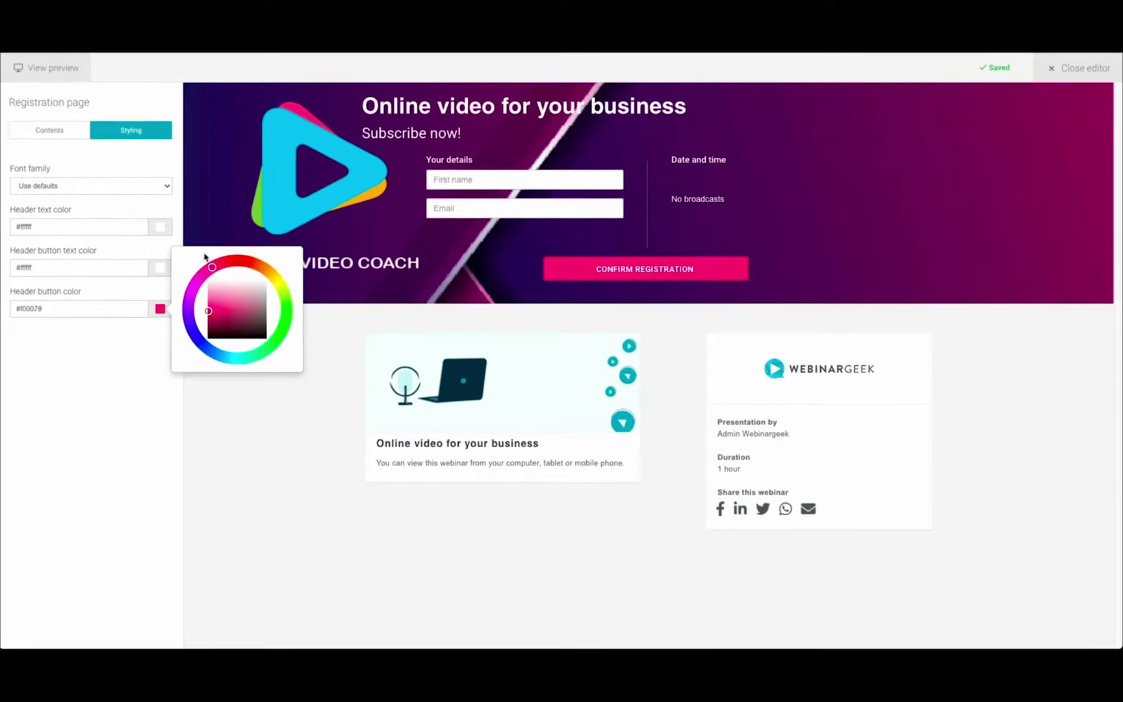
pyautogui.click(201, 276)
pyautogui.click(305, 394)
# Replace the side-card logo with the play logo image.
pyautogui.moveTo(855, 369)
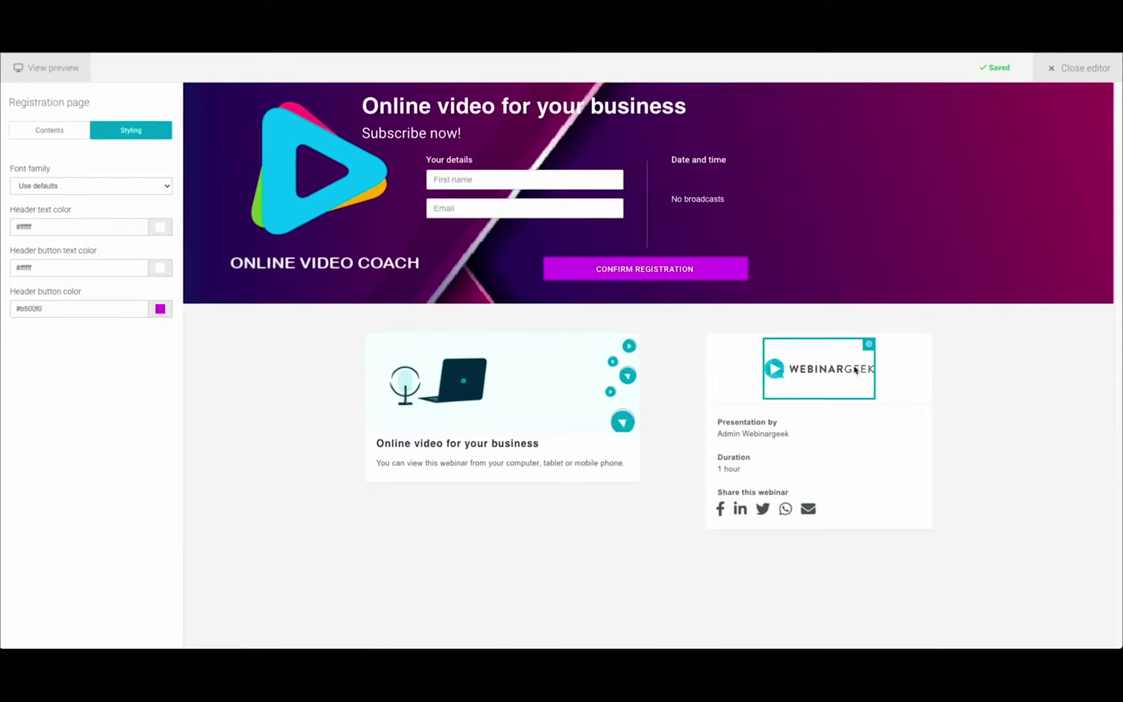
pyautogui.click(868, 344)
pyautogui.click(897, 364)
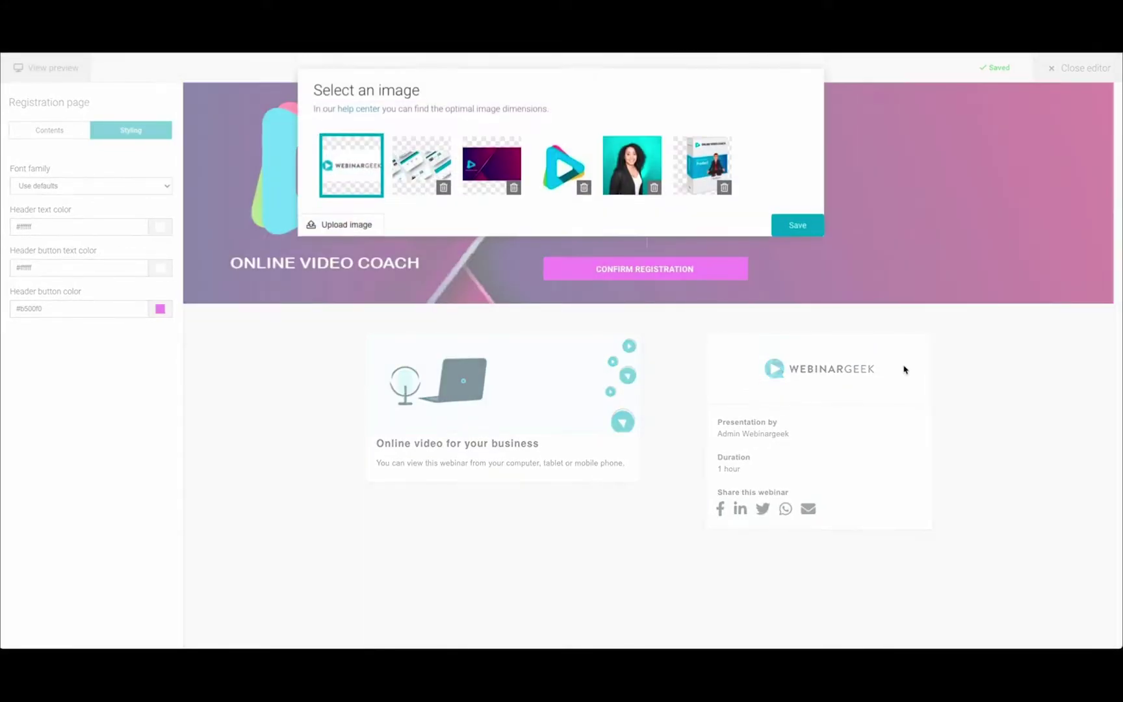
pyautogui.click(559, 185)
pyautogui.click(793, 228)
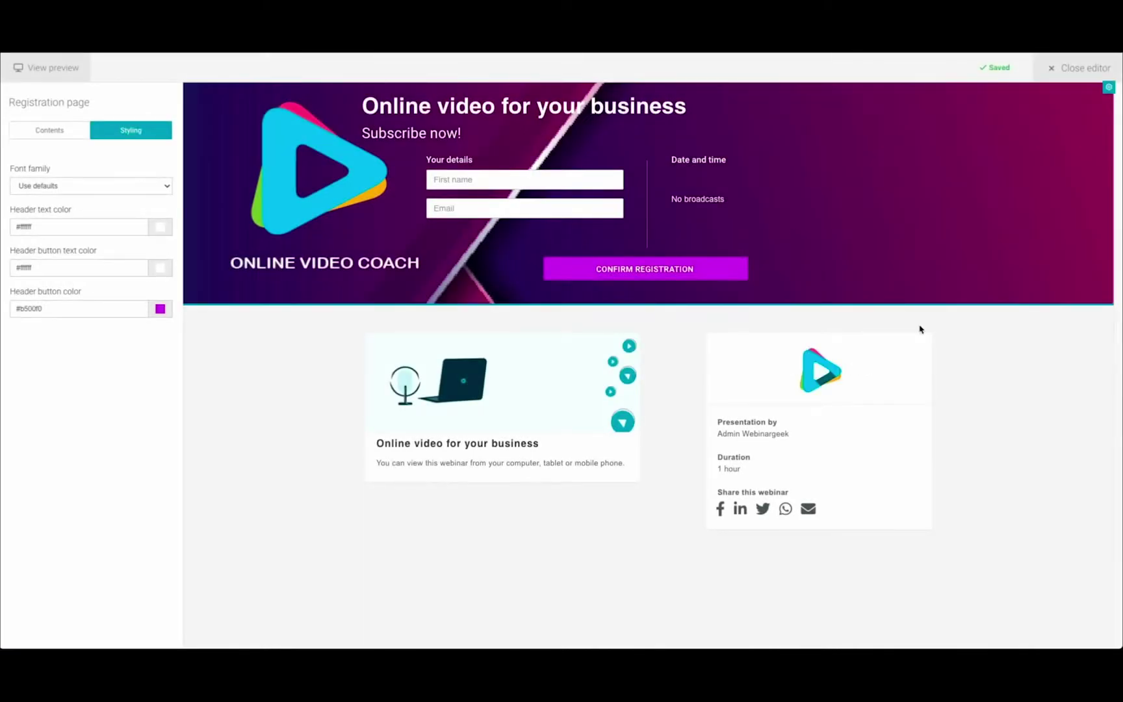
# Set the presenter name to 'Online Video Coach' and check the full-width preview.
pyautogui.tripleClick(770, 434)
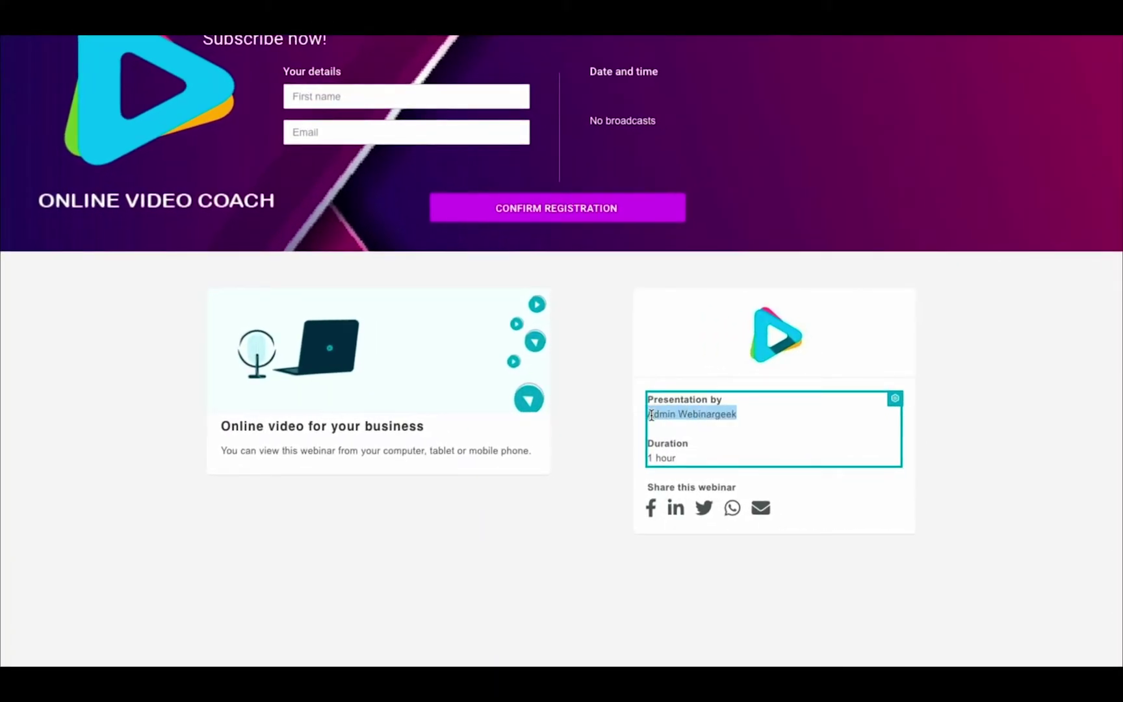
pyautogui.write('Online Video Coach')
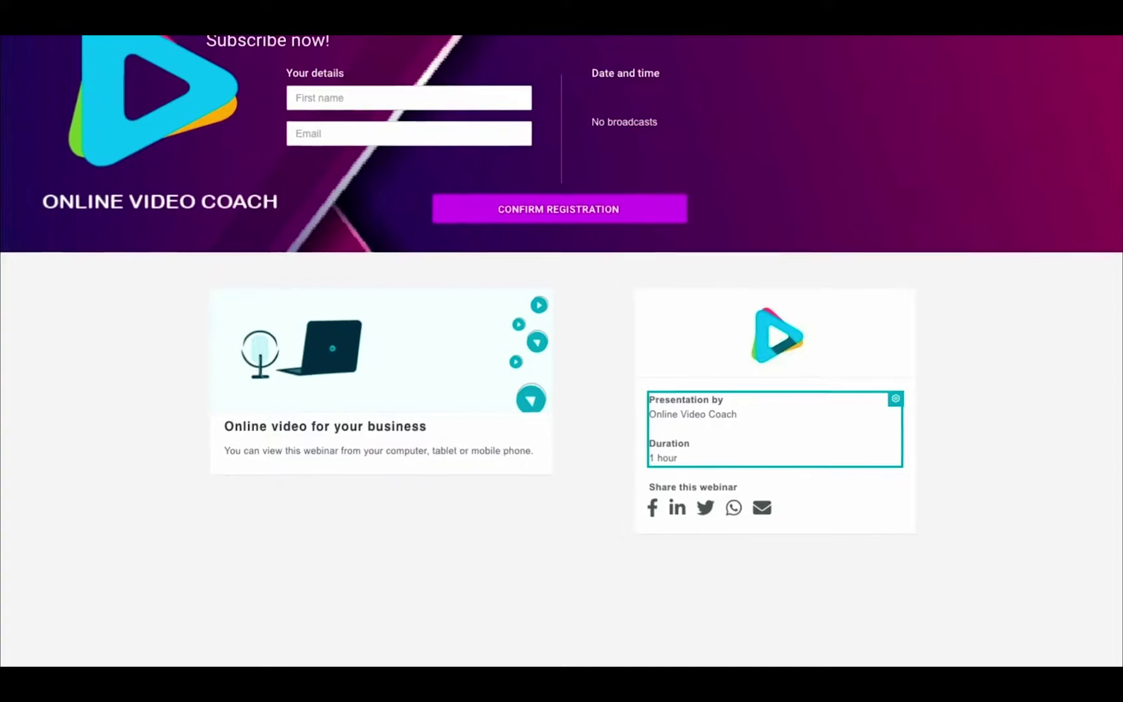
pyautogui.click(602, 549)
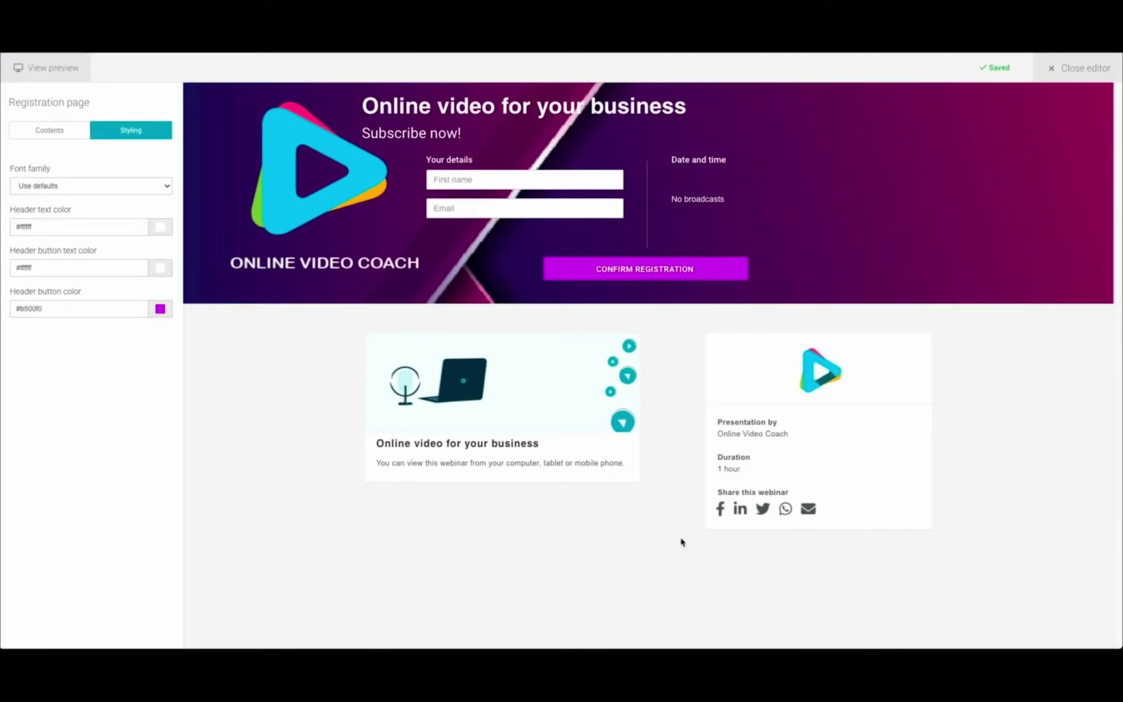
pyautogui.click(51, 71)
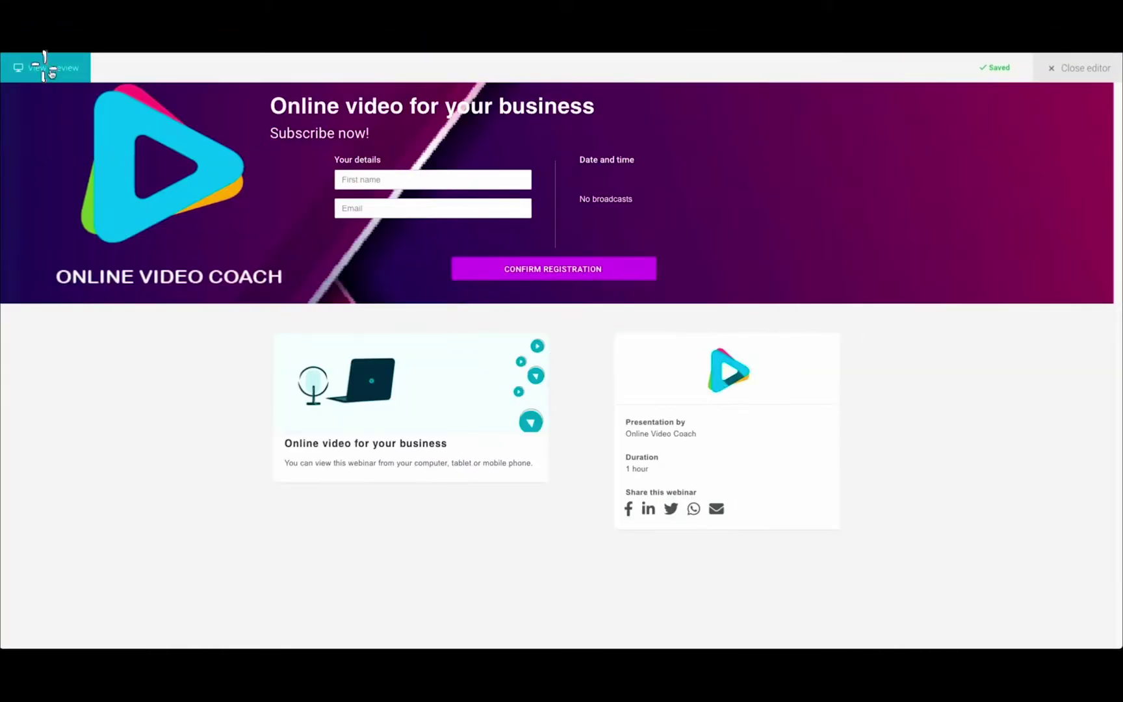
pyautogui.click(51, 71)
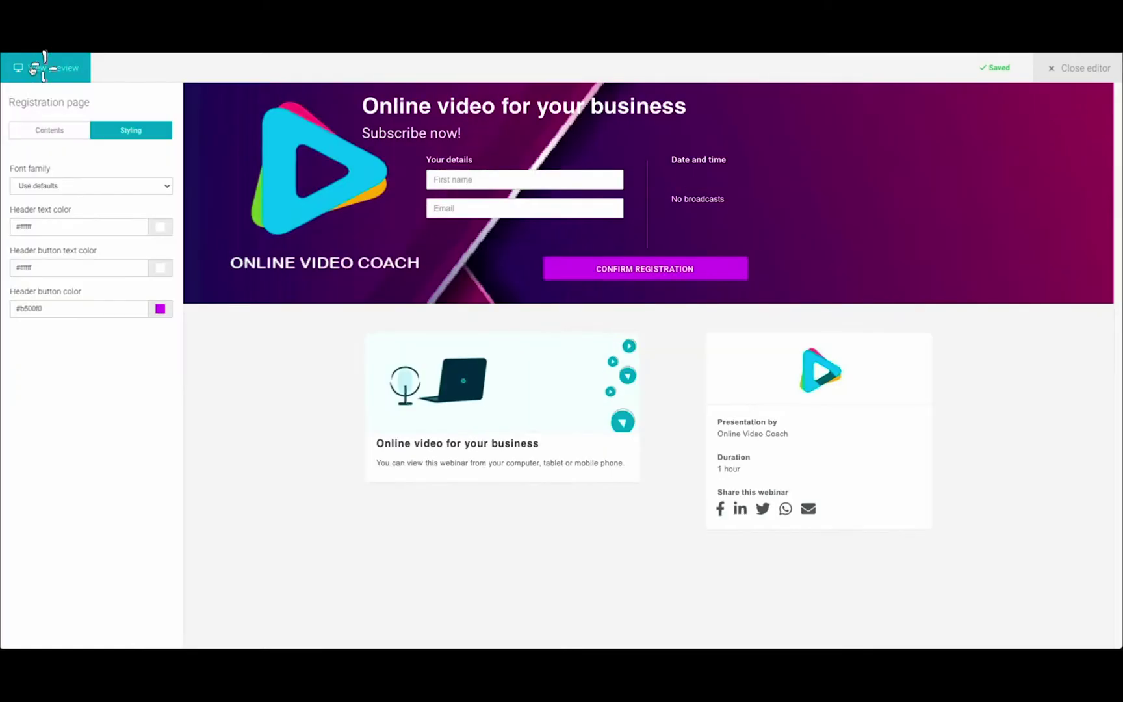
pyautogui.click(1080, 68)
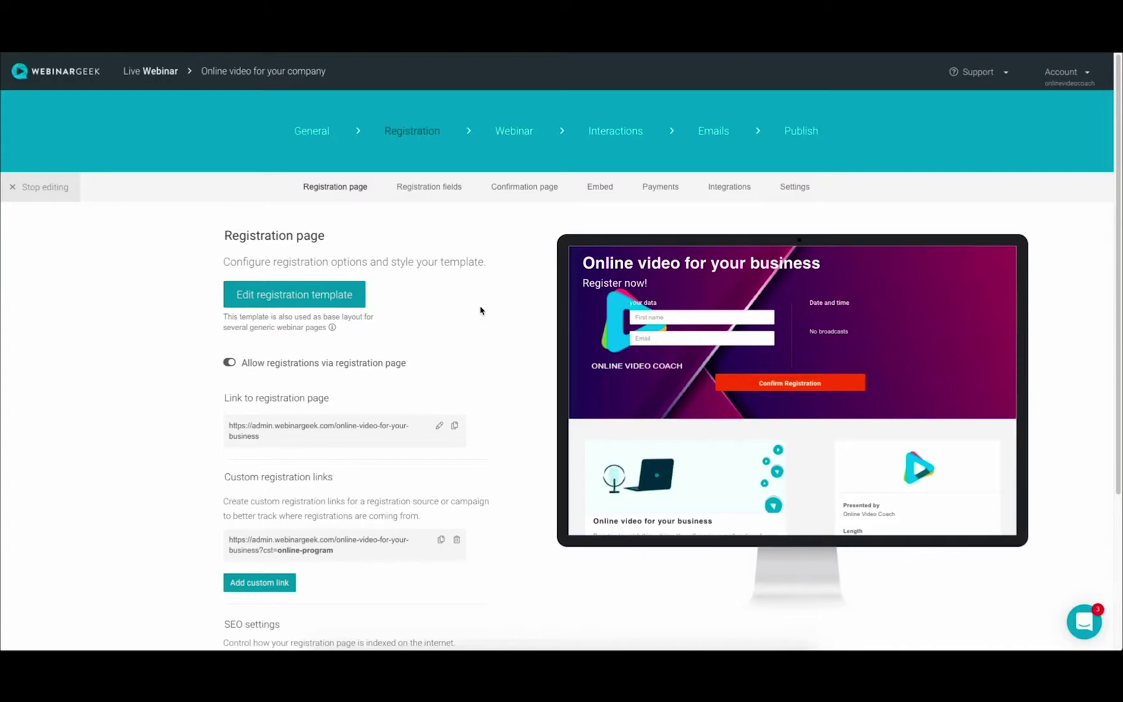
# Add Company name as a general registration field.
pyautogui.click(439, 193)
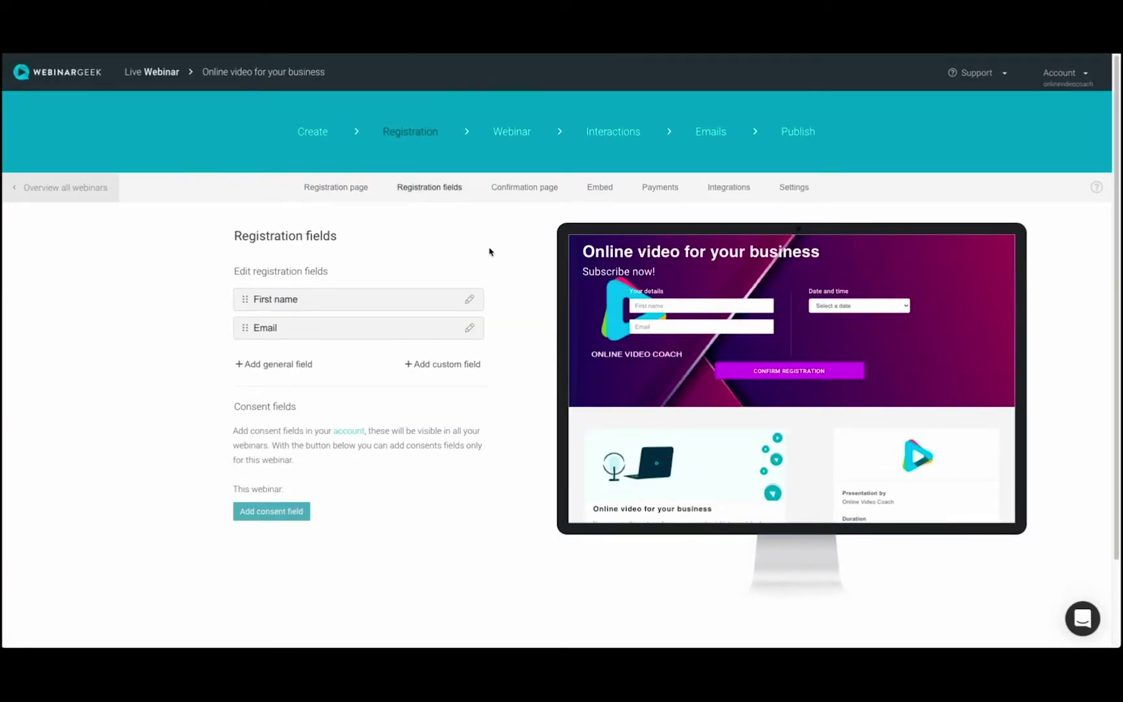
pyautogui.click(277, 365)
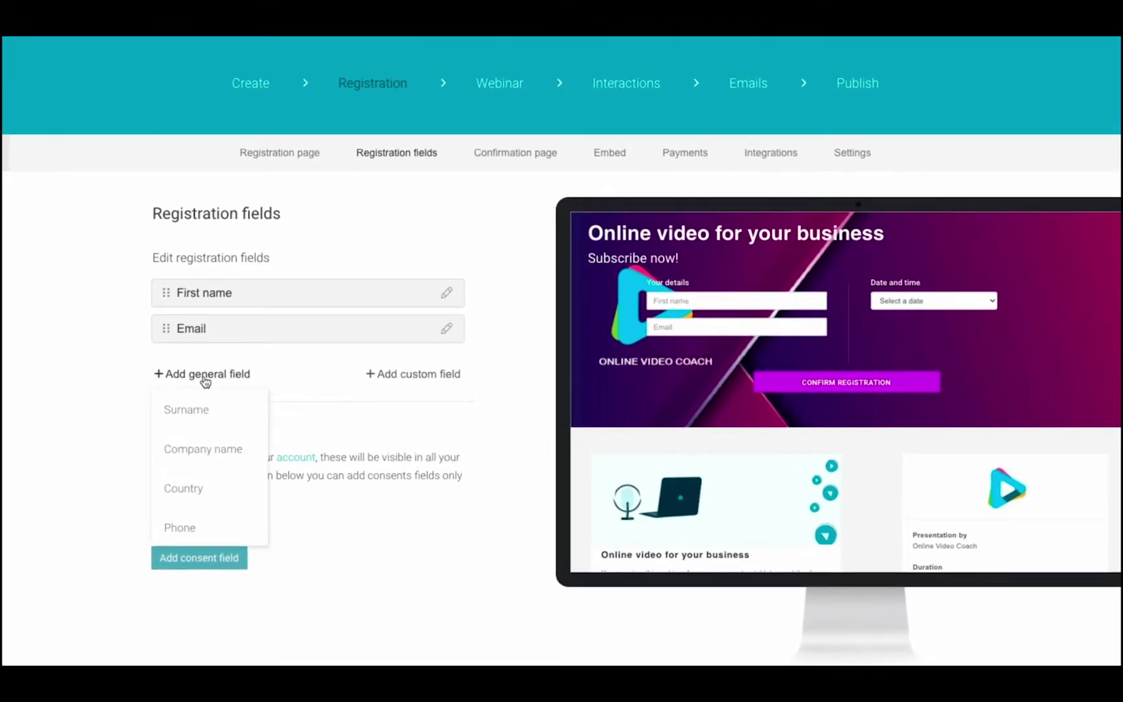
pyautogui.click(203, 448)
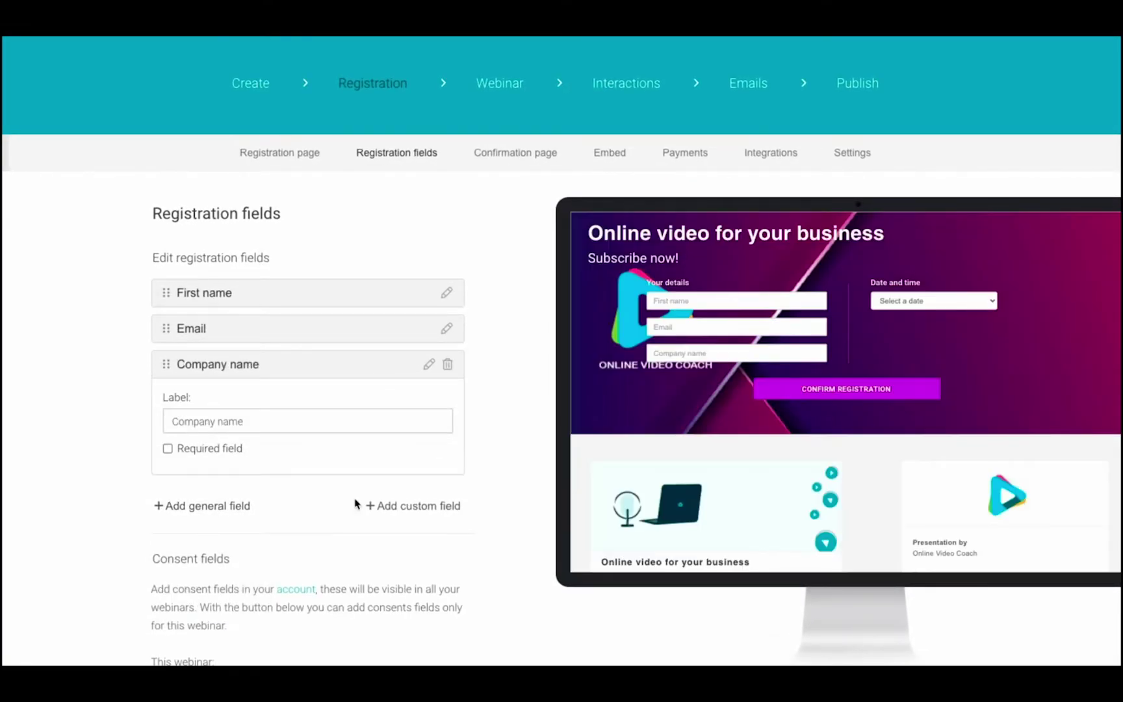
# Add a required dropdown field labelled 'How did you find this webinar?'.
pyautogui.click(432, 507)
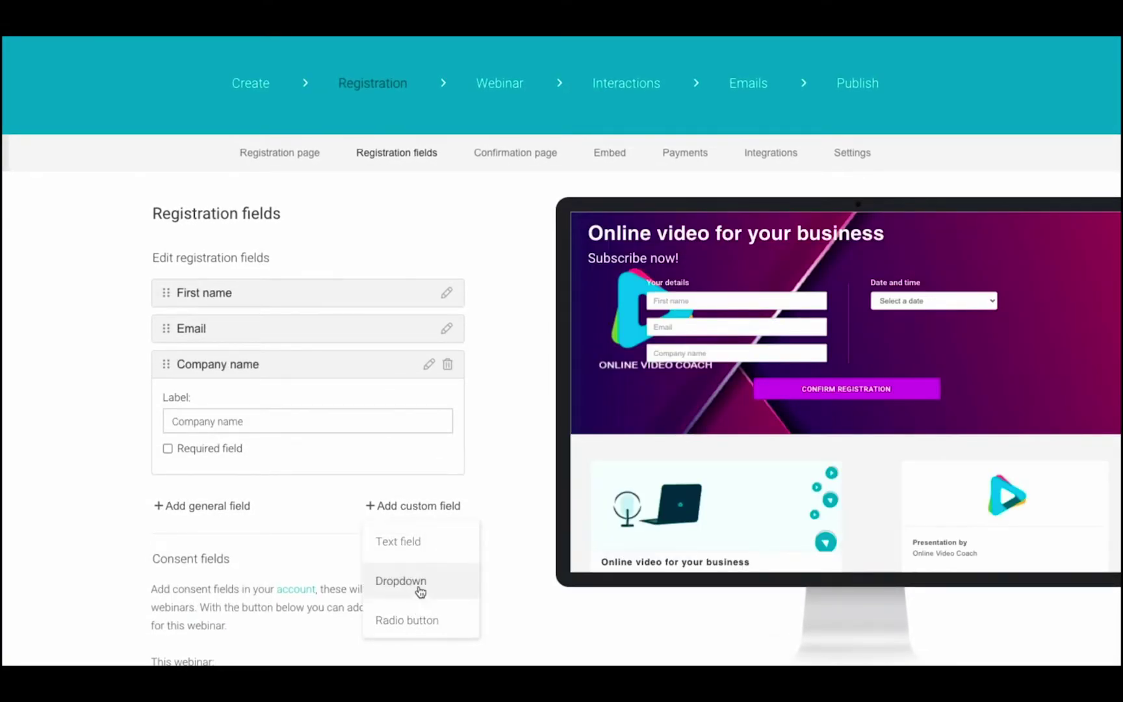
pyautogui.click(422, 583)
pyautogui.moveTo(233, 459); pyautogui.dragTo(161, 458)
pyautogui.write('How did you find th')
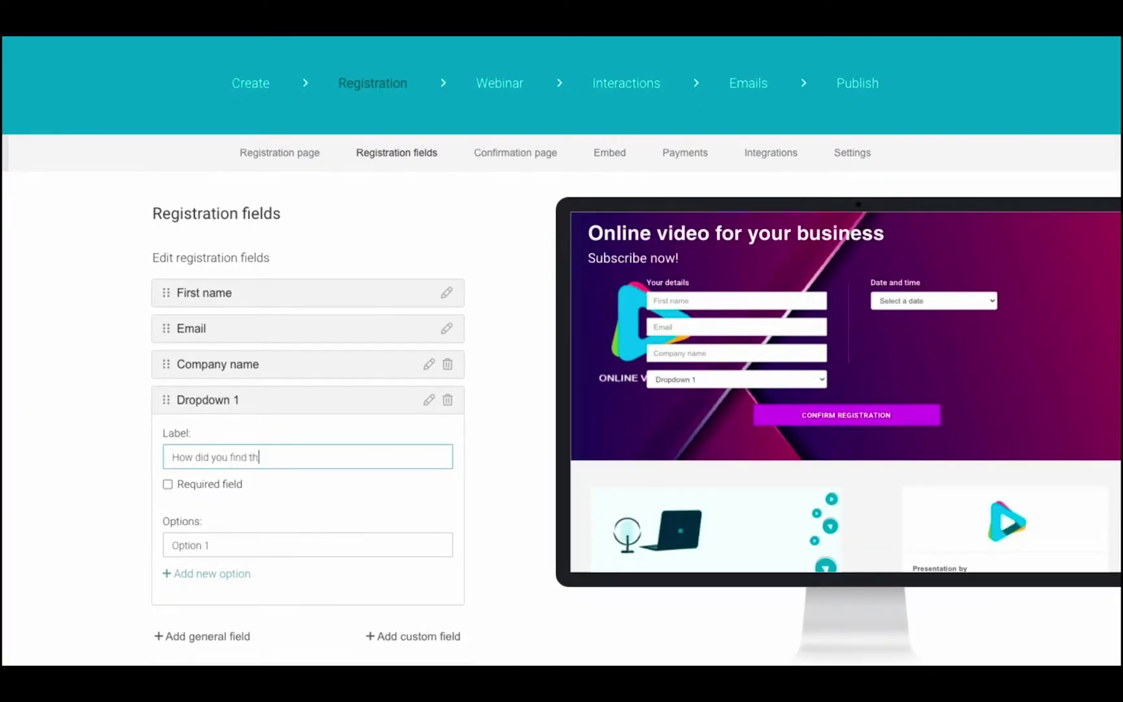
pyautogui.write('is webinar?')
pyautogui.click(167, 485)
# Give the dropdown the options Social media, Google and Referral.
pyautogui.moveTo(209, 545); pyautogui.dragTo(156, 550)
pyautogui.write('Social media')
pyautogui.click(212, 573)
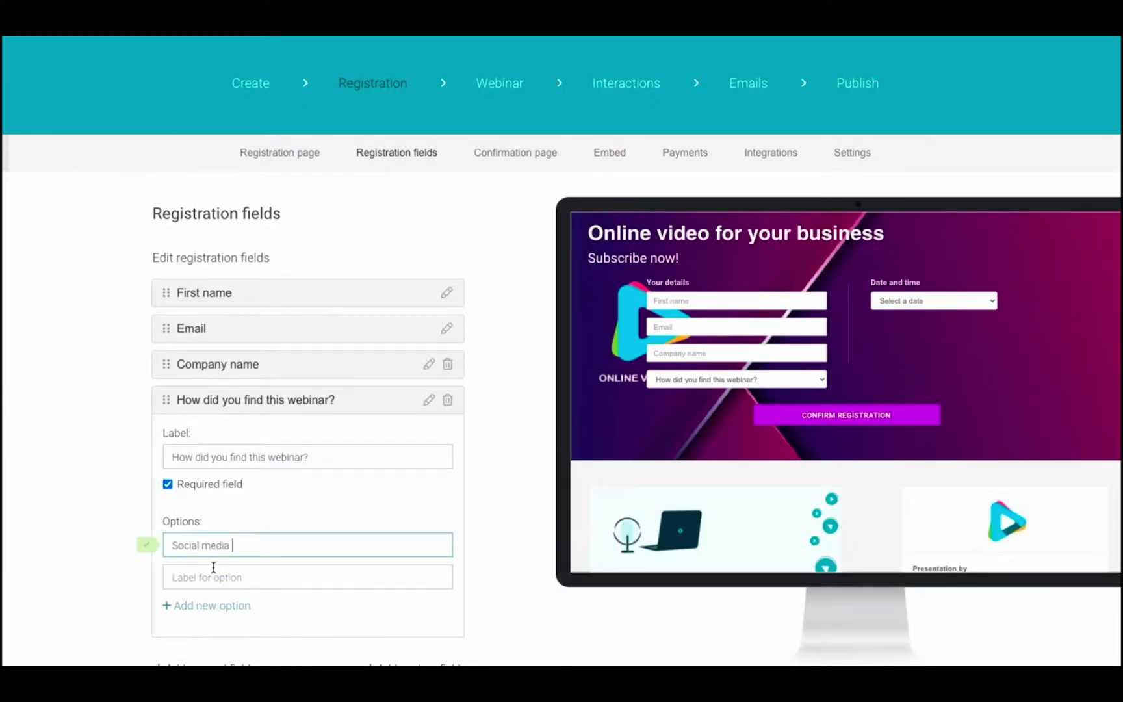
pyautogui.click(227, 577)
pyautogui.write('Google')
pyautogui.click(247, 607)
pyautogui.click(231, 604)
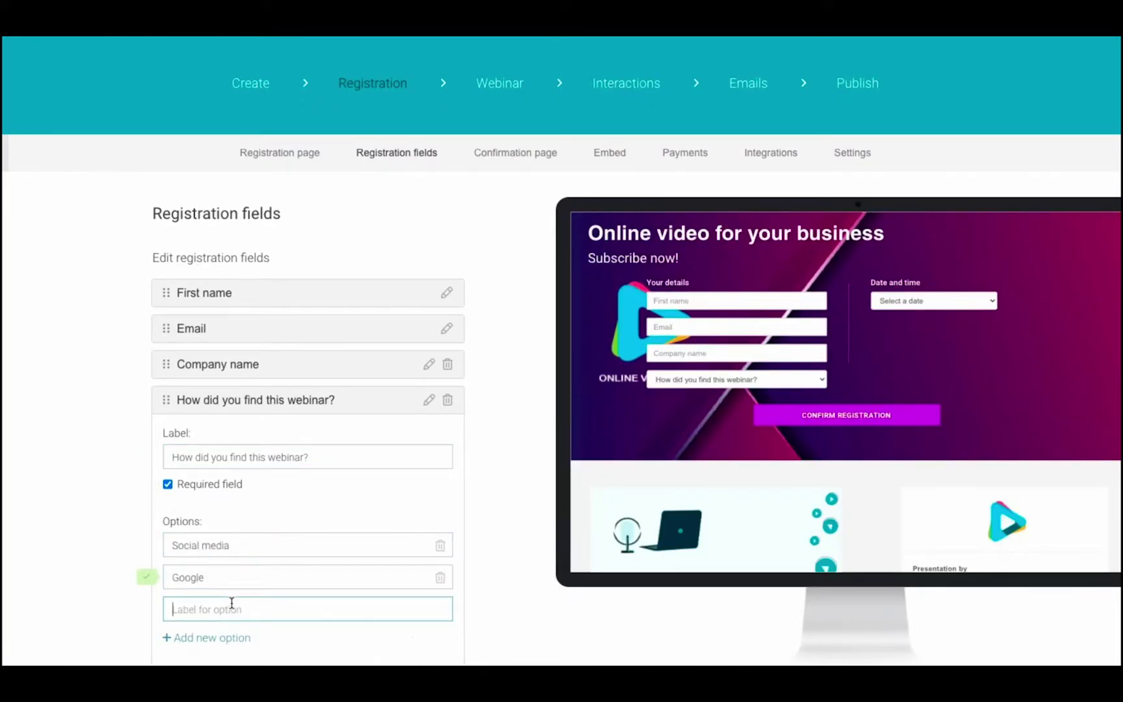
pyautogui.write('Referral')
pyautogui.click(143, 607)
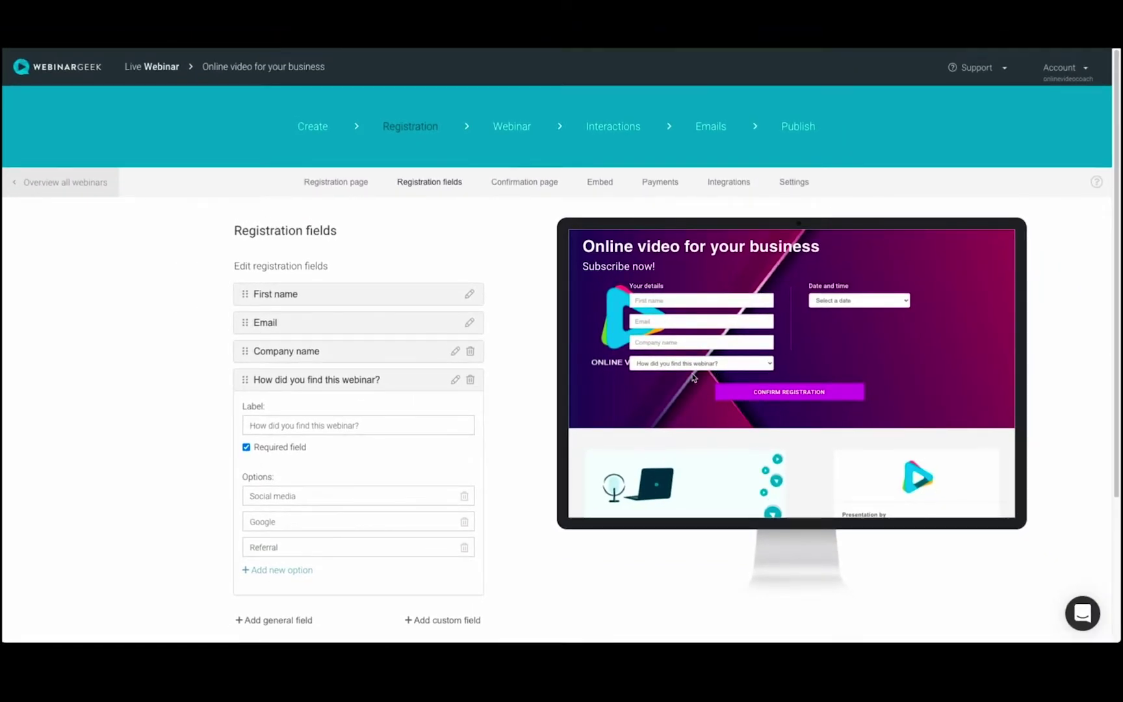
# Open the confirmation page template editor, keeping the default font family.
pyautogui.click(520, 185)
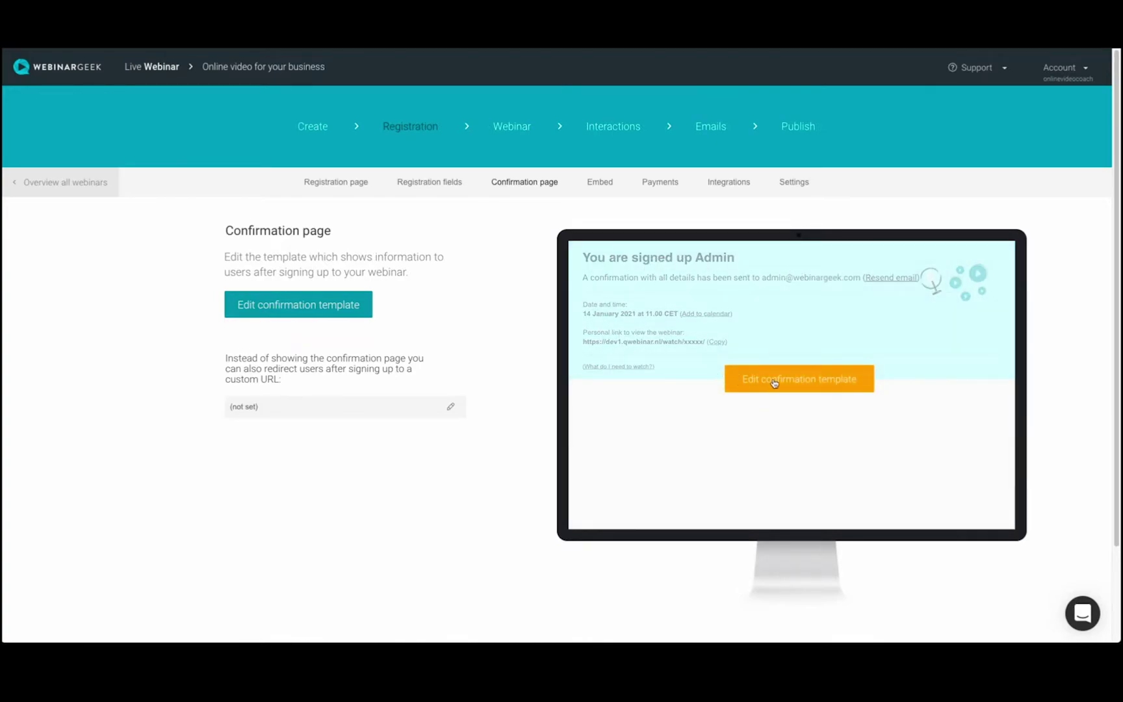
pyautogui.click(764, 389)
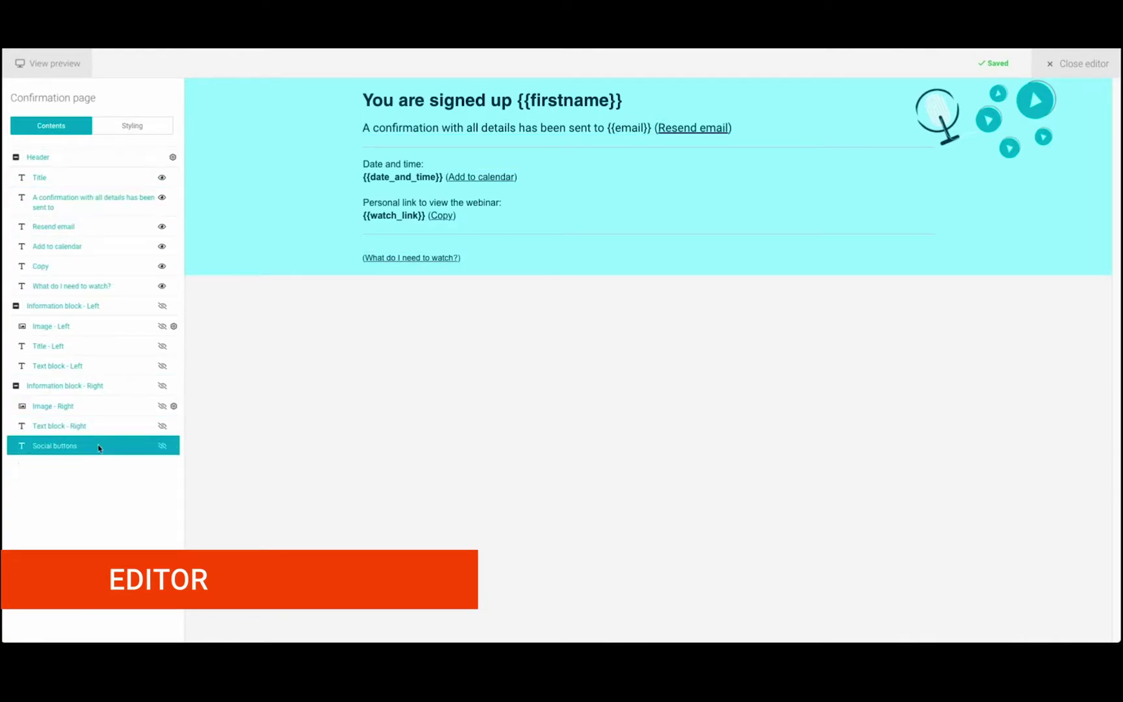
pyautogui.click(113, 133)
pyautogui.click(166, 180)
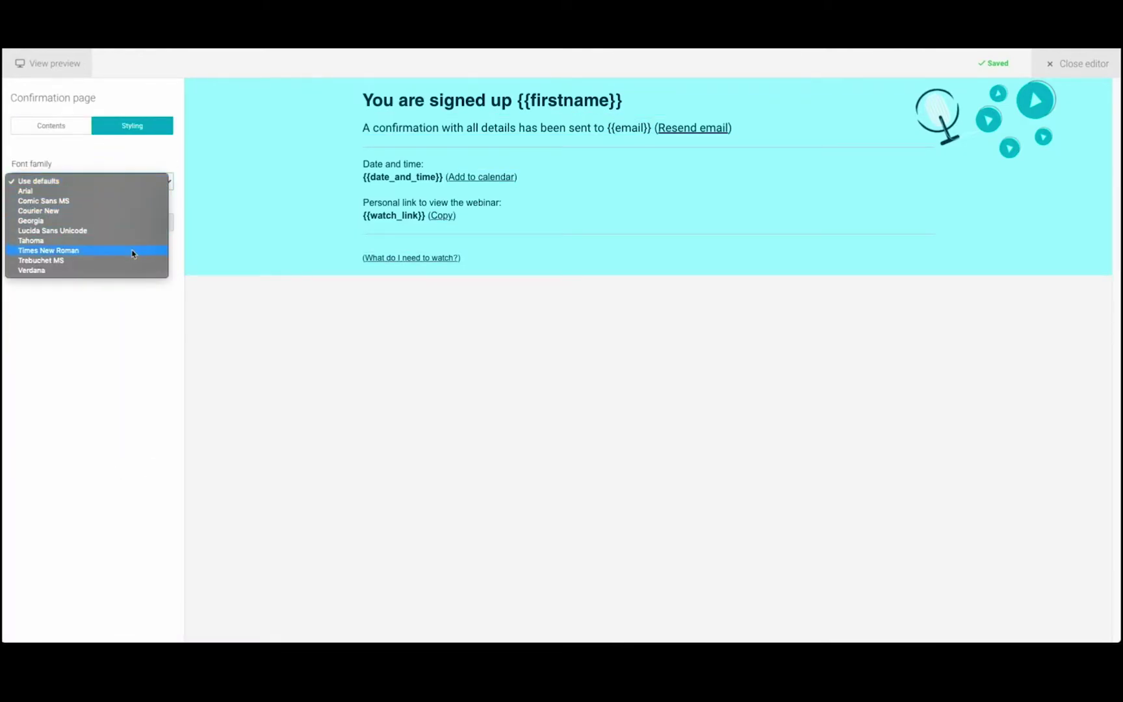
pyautogui.click(127, 182)
pyautogui.click(95, 132)
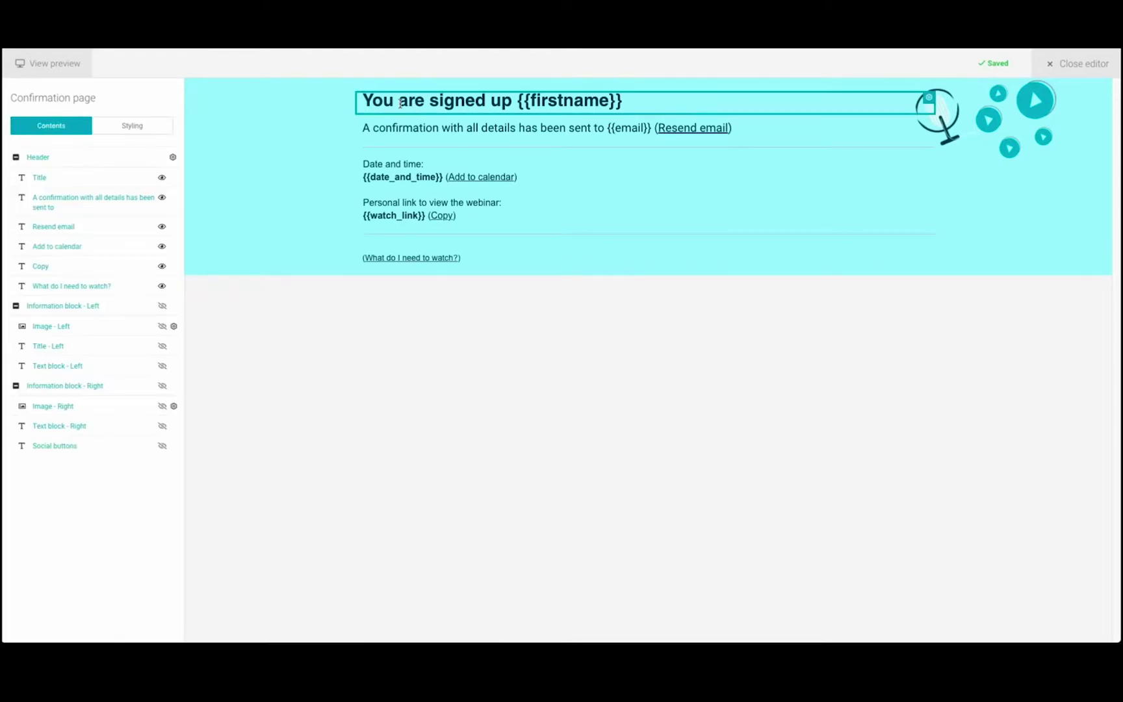
# Make the confirmation title and header text white.
pyautogui.click(400, 103)
pyautogui.tripleClick(490, 103)
pyautogui.click(231, 63)
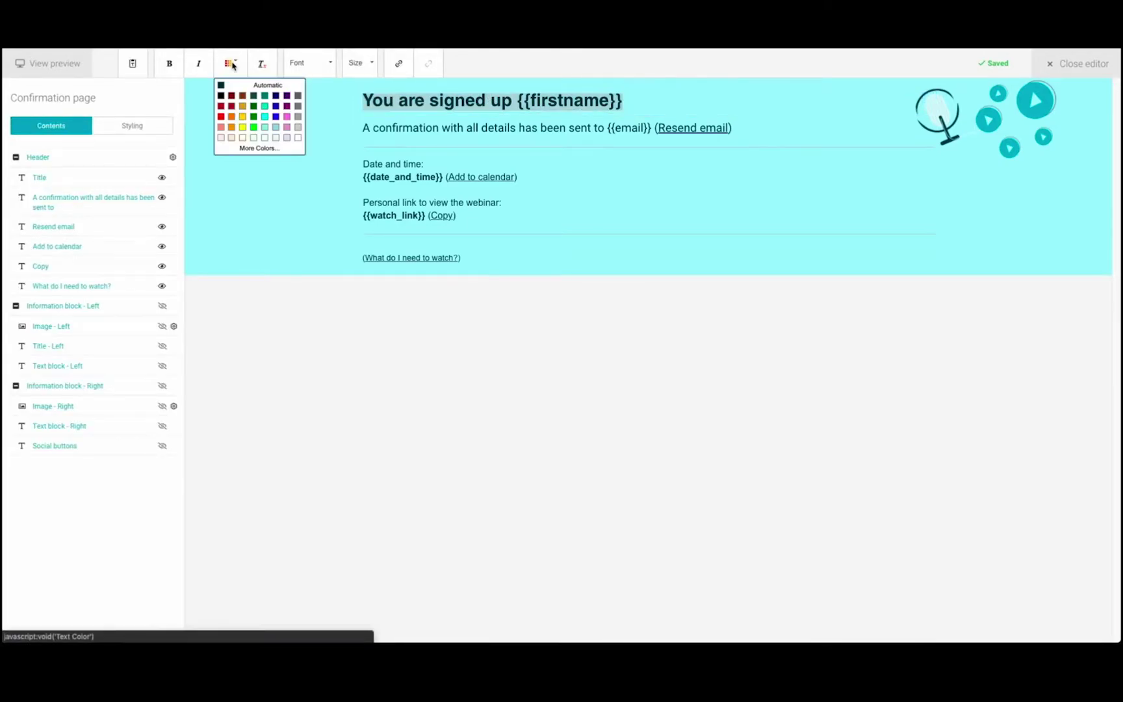
pyautogui.click(297, 139)
pyautogui.click(122, 126)
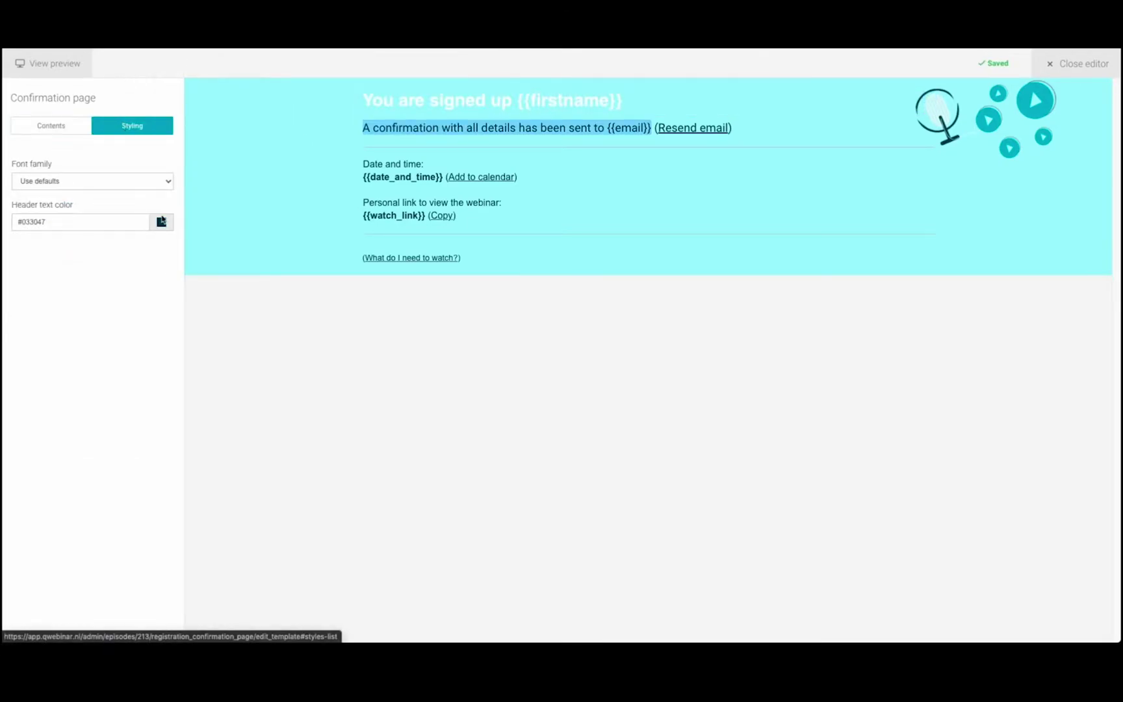
pyautogui.click(163, 222)
pyautogui.moveTo(212, 243); pyautogui.dragTo(205, 191)
pyautogui.click(284, 330)
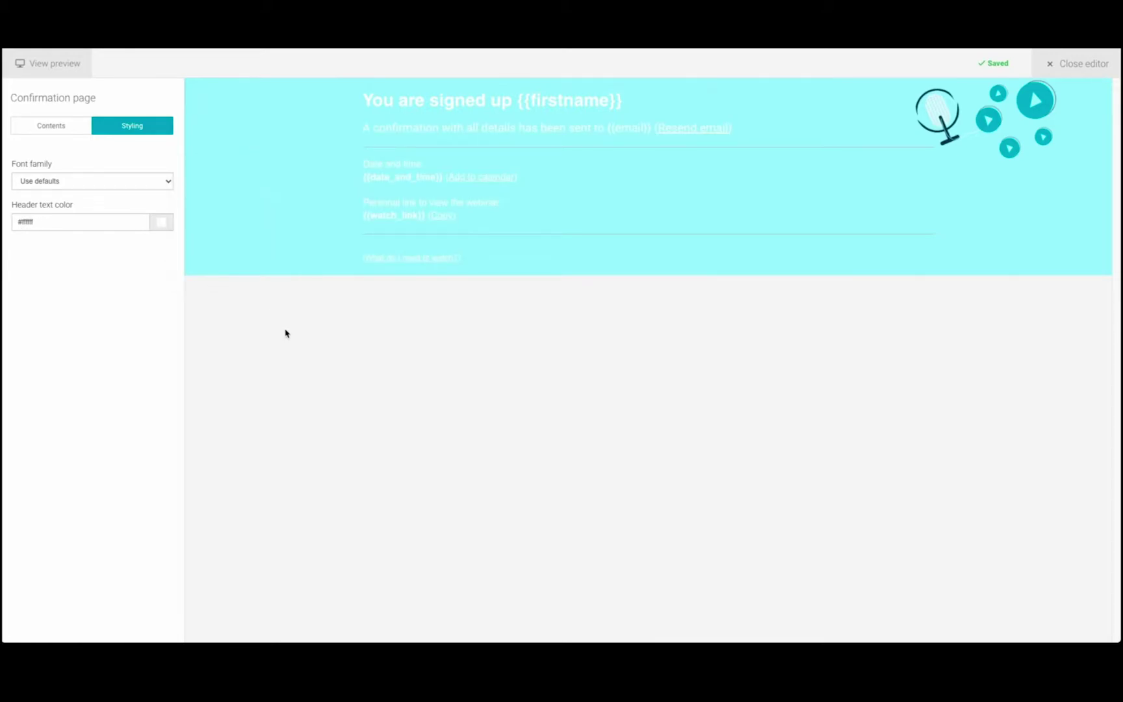
# Set the confirmation header background to the purple gradient image.
pyautogui.click(1106, 82)
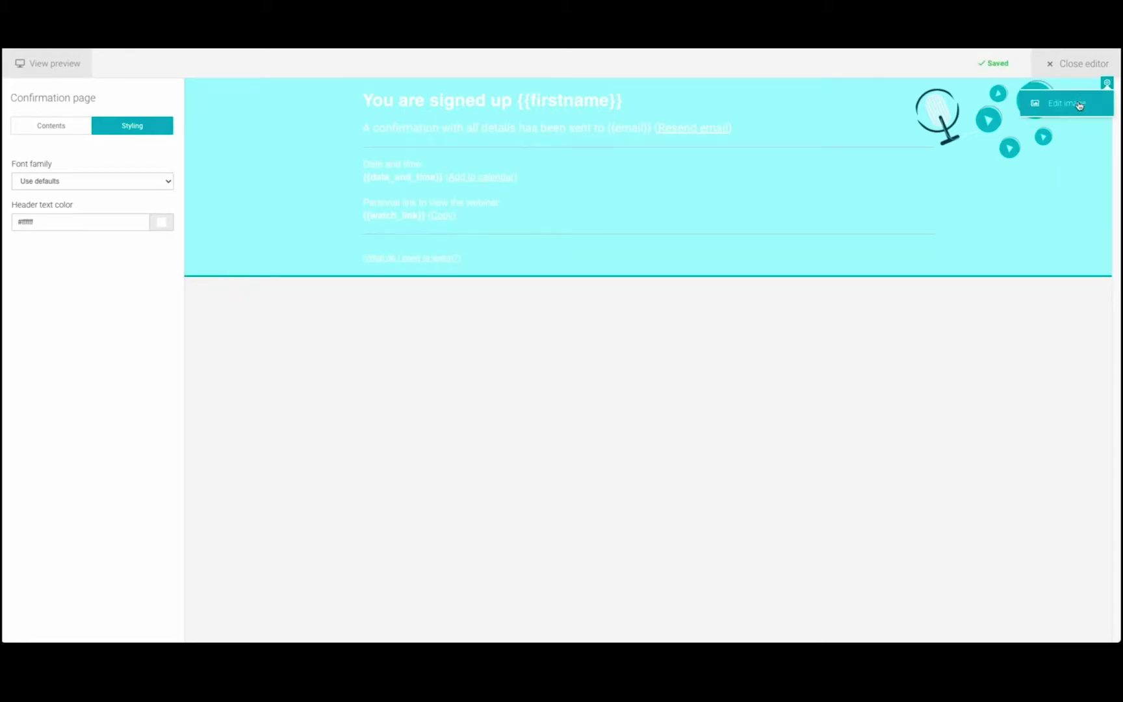
pyautogui.click(1081, 105)
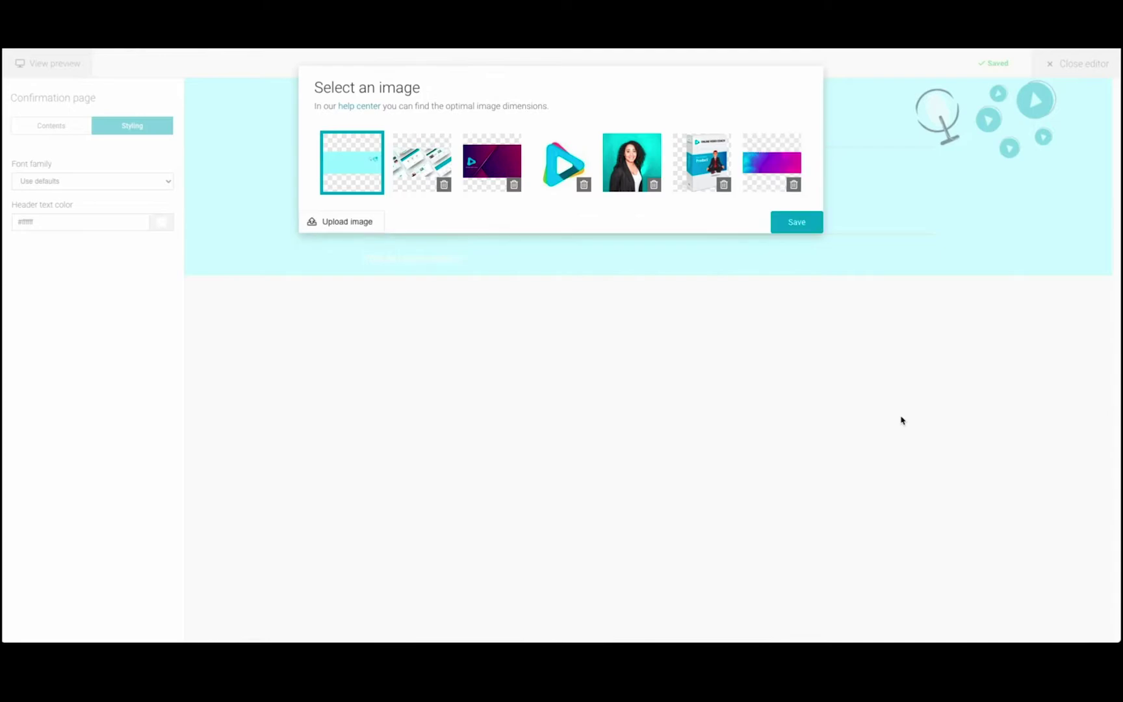
pyautogui.click(797, 221)
# Extend the heading to 'You are signed up for this webinar' and check the preview.
pyautogui.click(512, 100)
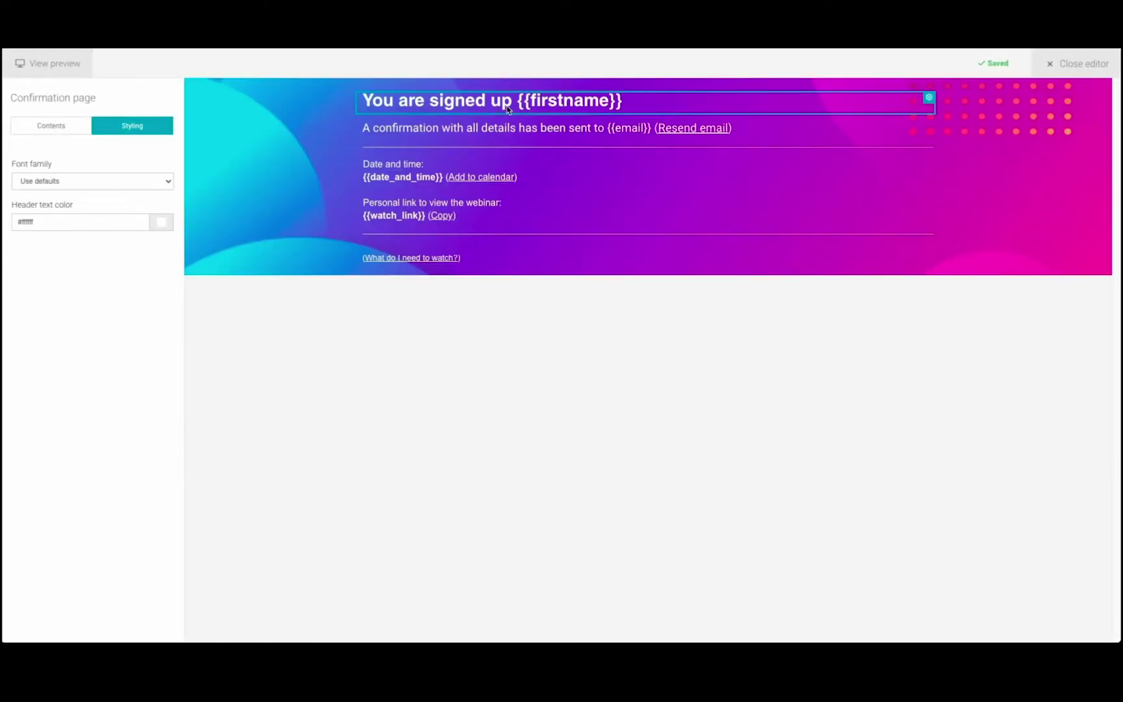
pyautogui.write('for this webinar')
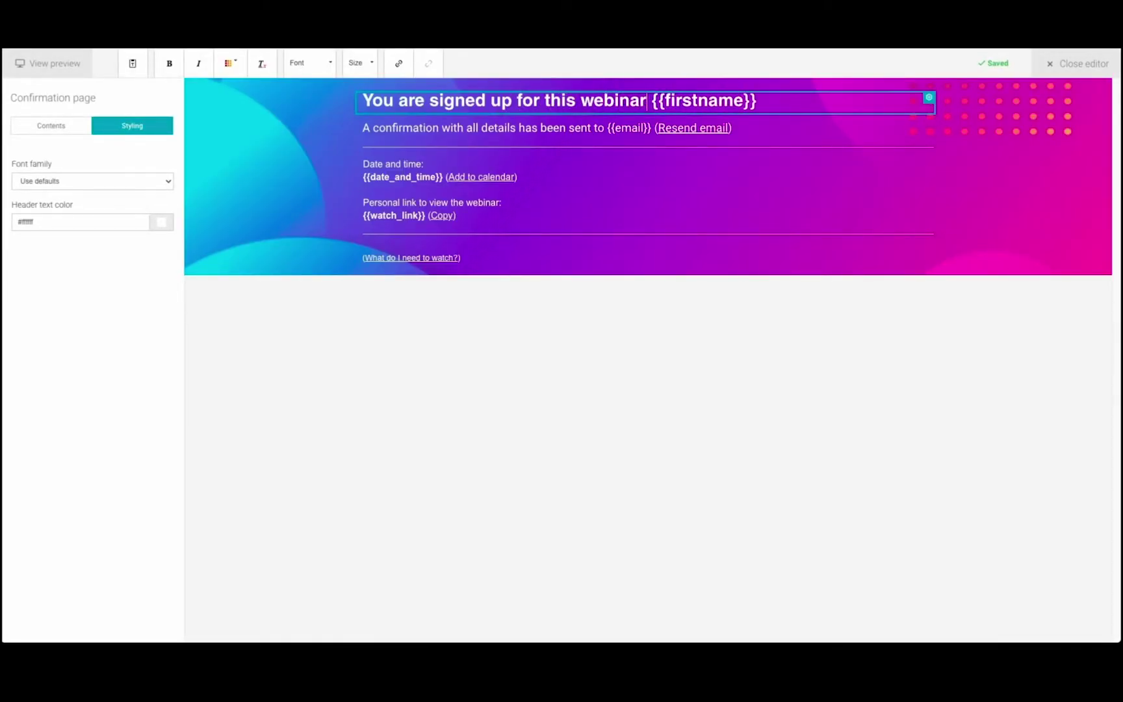
pyautogui.click(656, 307)
pyautogui.click(46, 65)
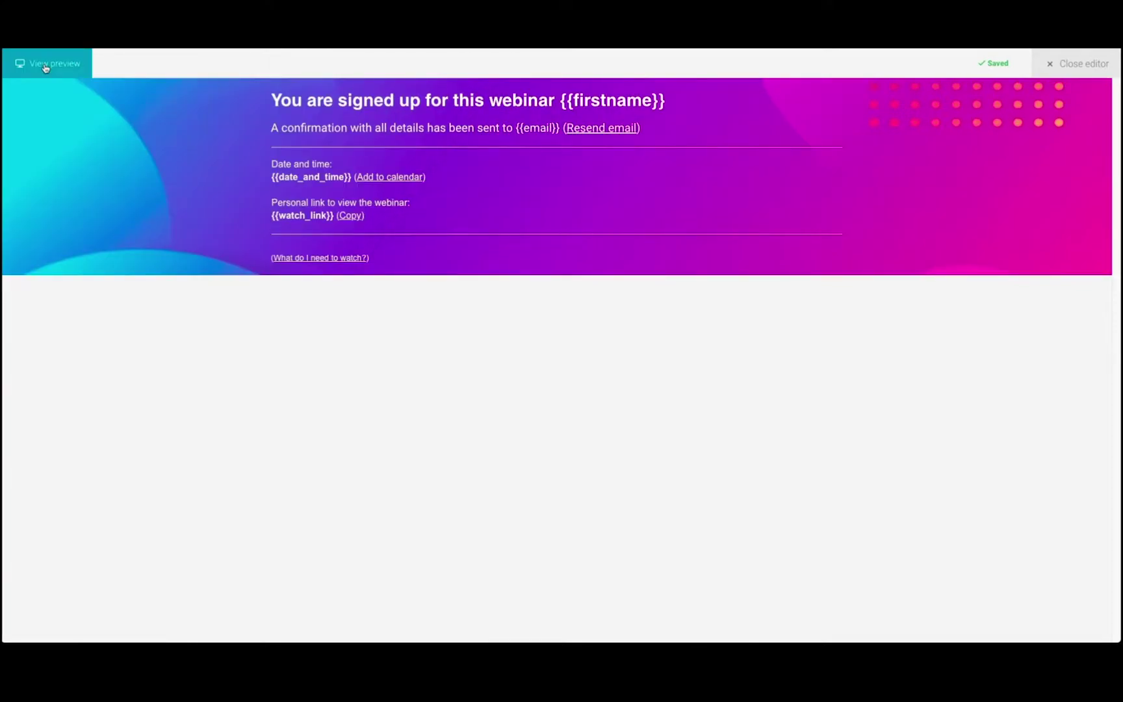
pyautogui.click(45, 65)
pyautogui.click(1079, 63)
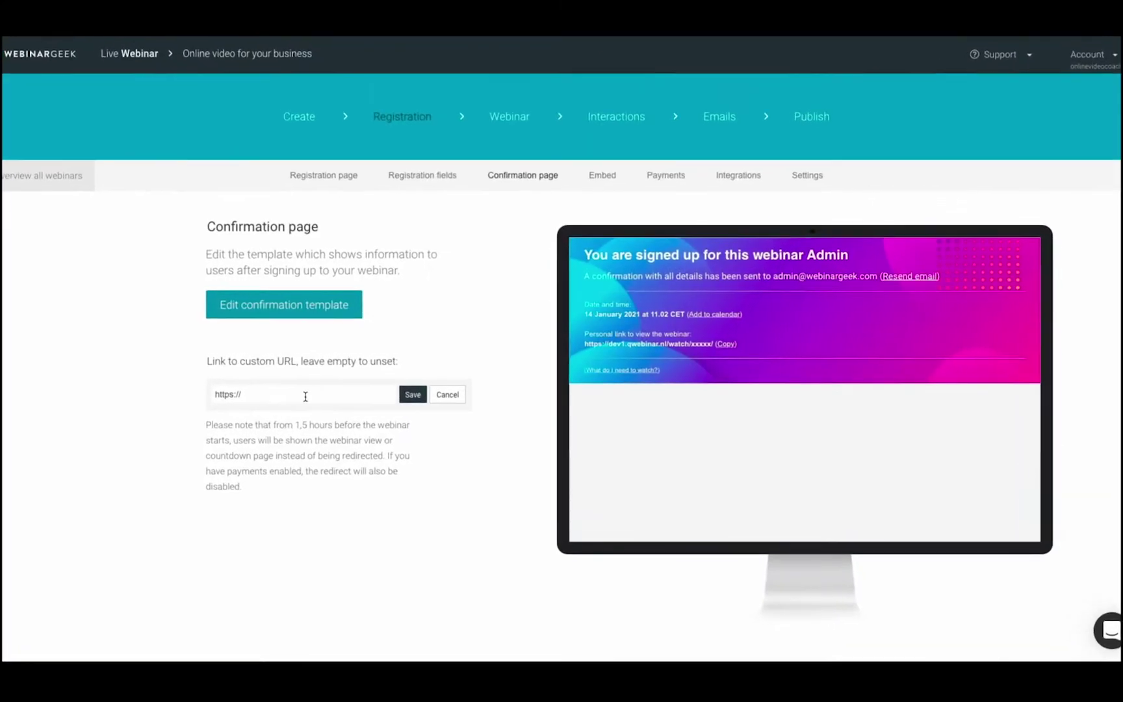
pyautogui.write('w')
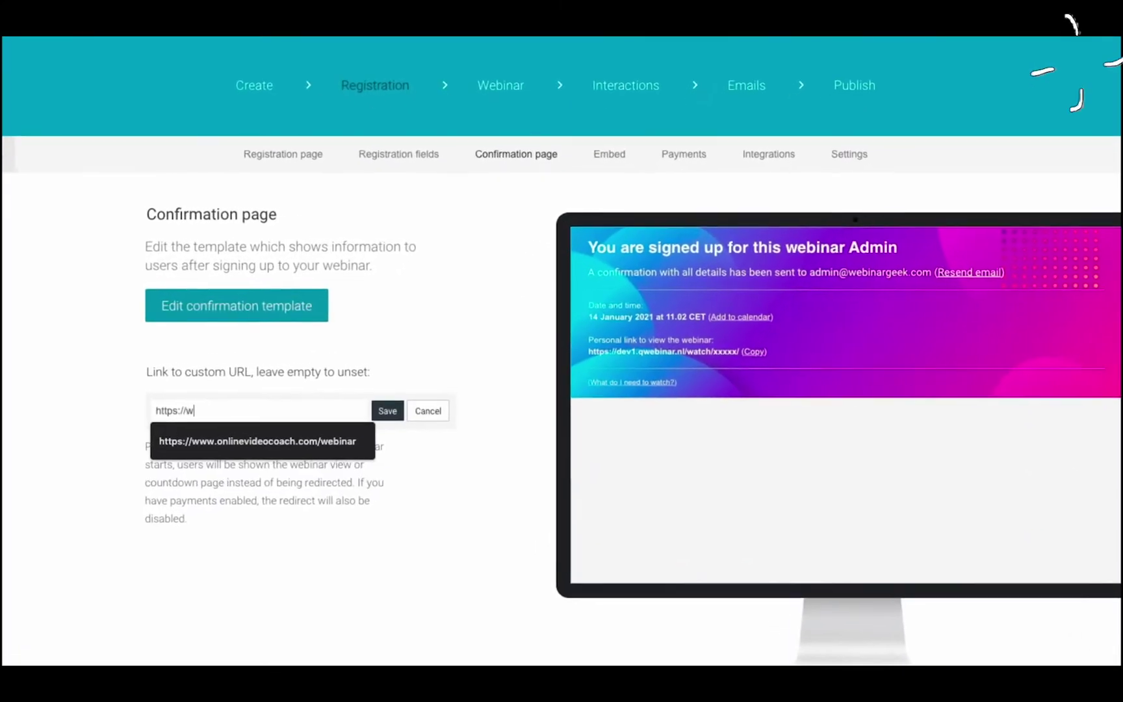
pyautogui.press('BackSpace')
pyautogui.write('onlinevideocoach.com/')
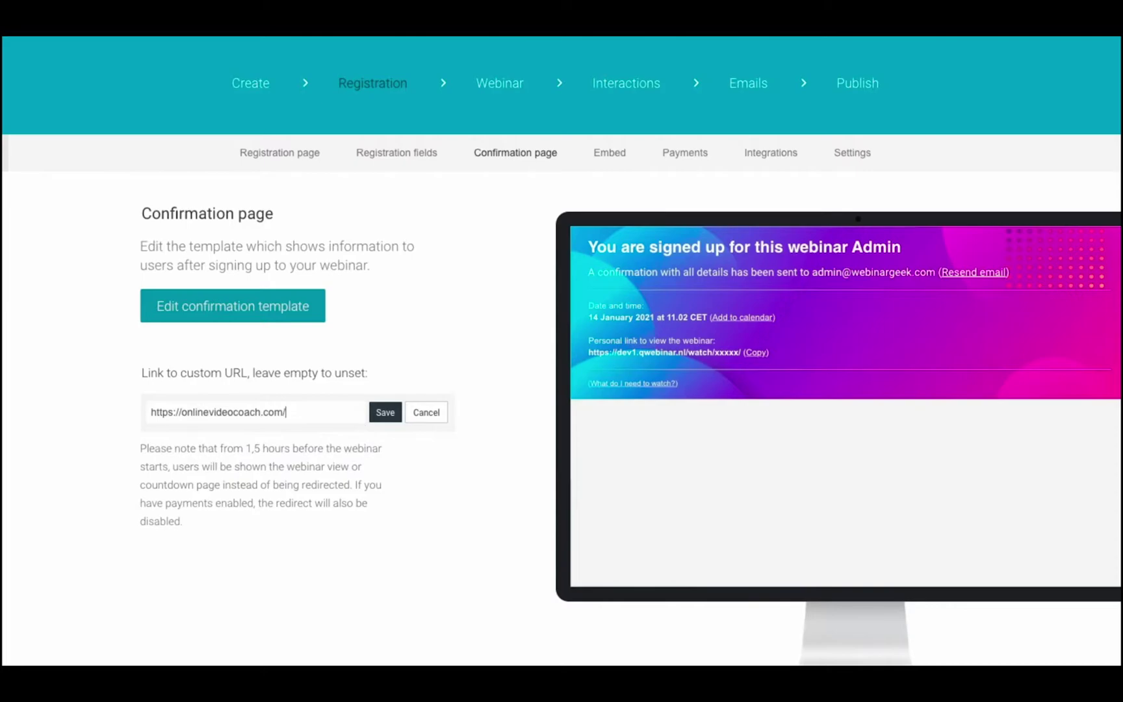
pyautogui.write('webinars')
pyautogui.press('Return')
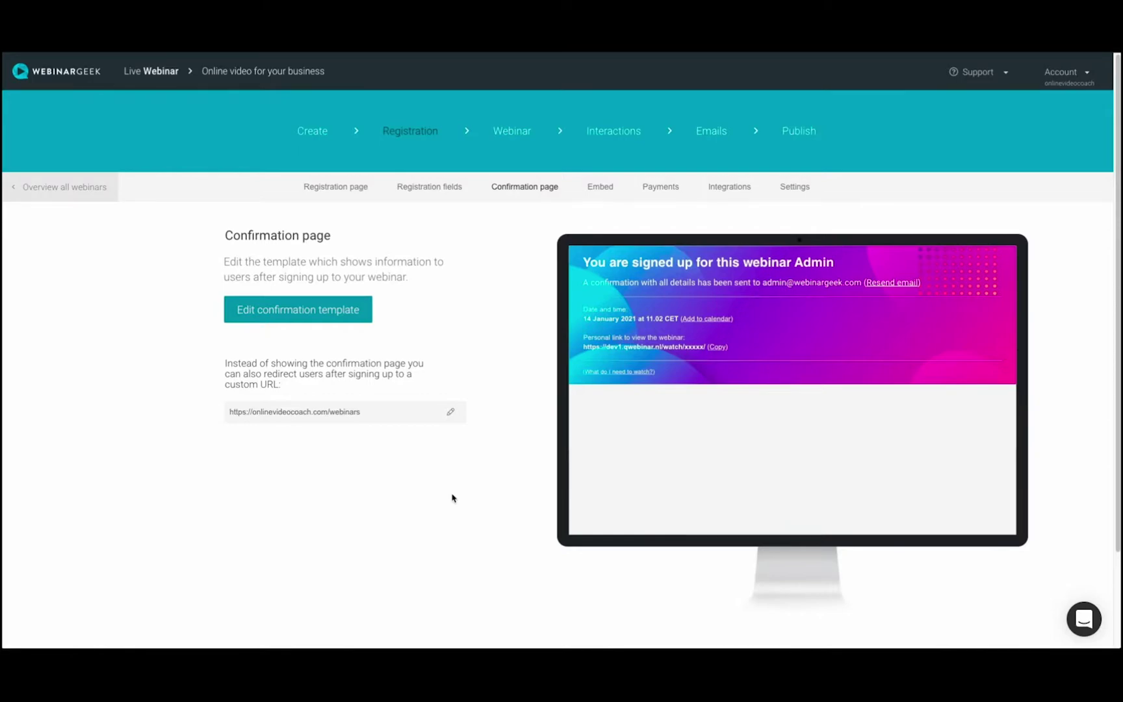
# Create an embeddable sign-up form and check its preview.
pyautogui.click(599, 187)
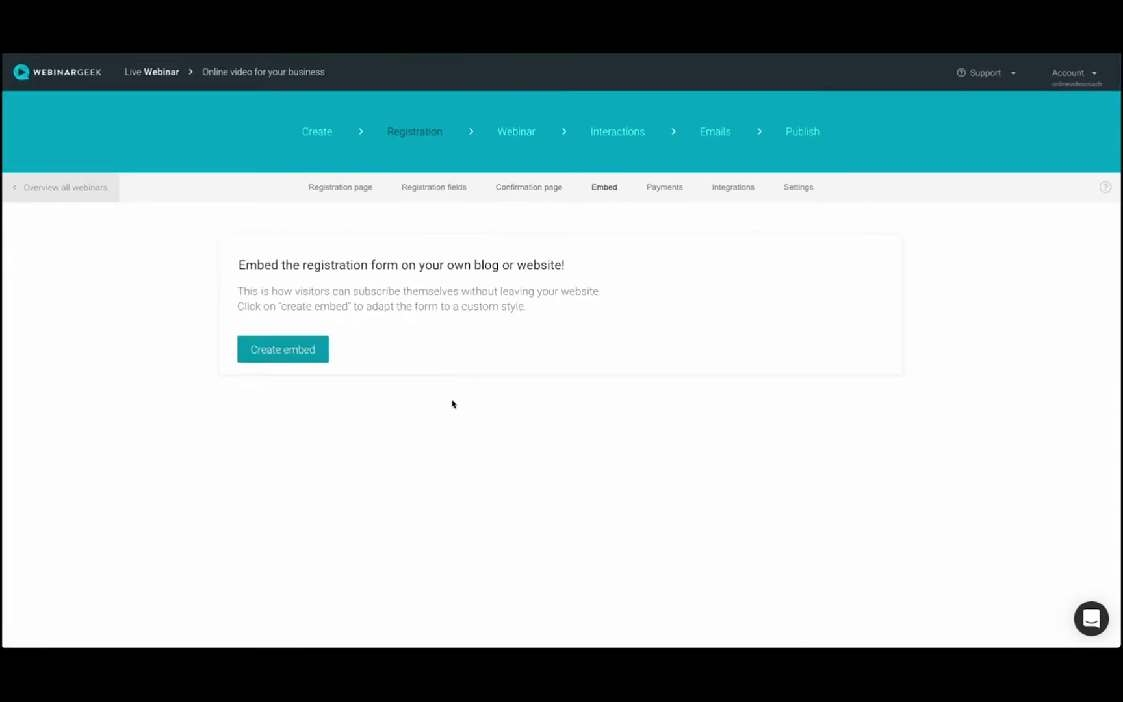
pyautogui.click(290, 356)
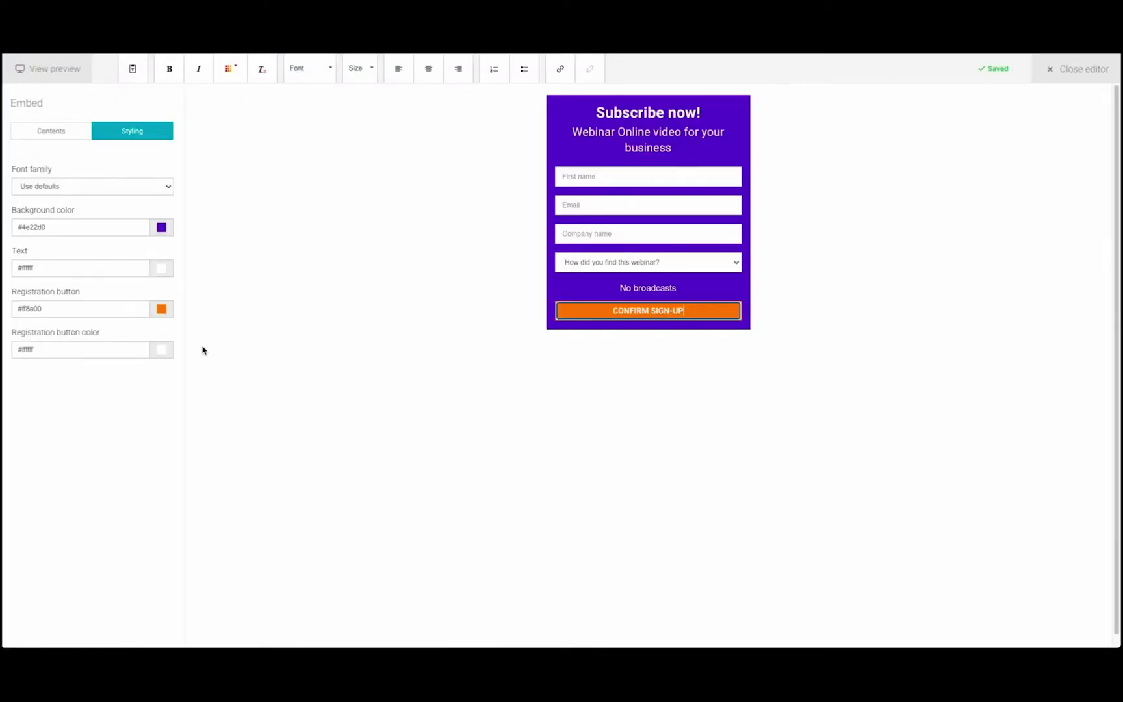
pyautogui.click(58, 72)
pyautogui.click(60, 77)
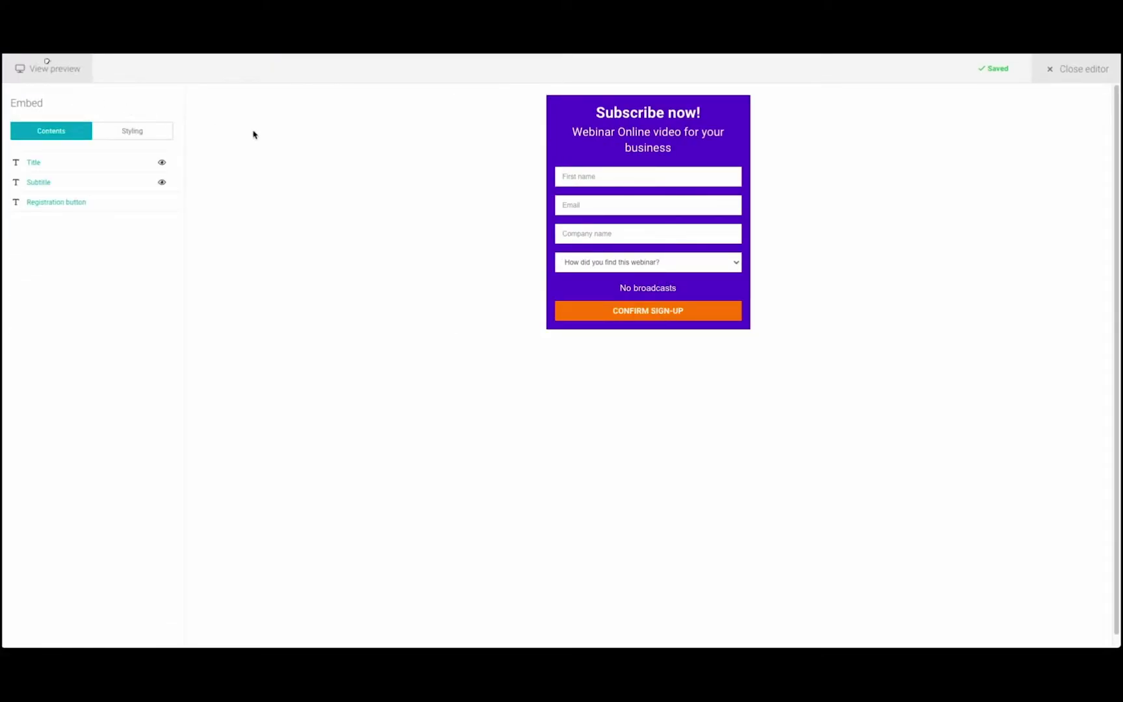
pyautogui.click(1073, 78)
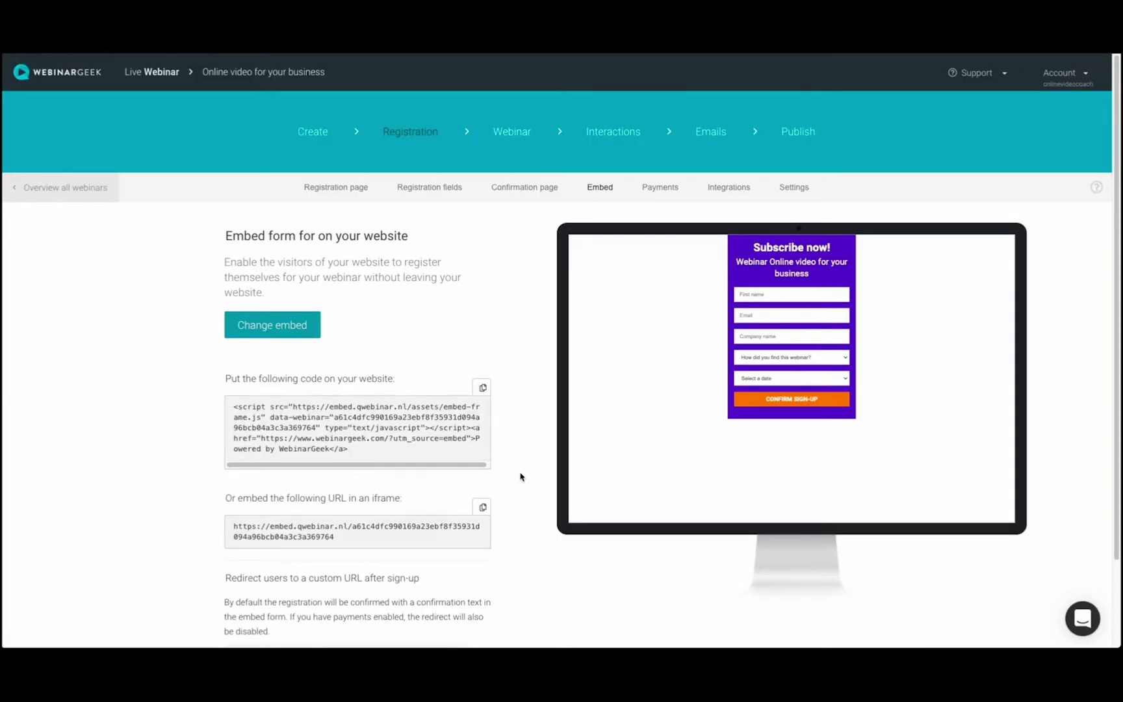
# Copy the embed code and the iframe embed URL.
pyautogui.moveTo(348, 449); pyautogui.dragTo(218, 404)
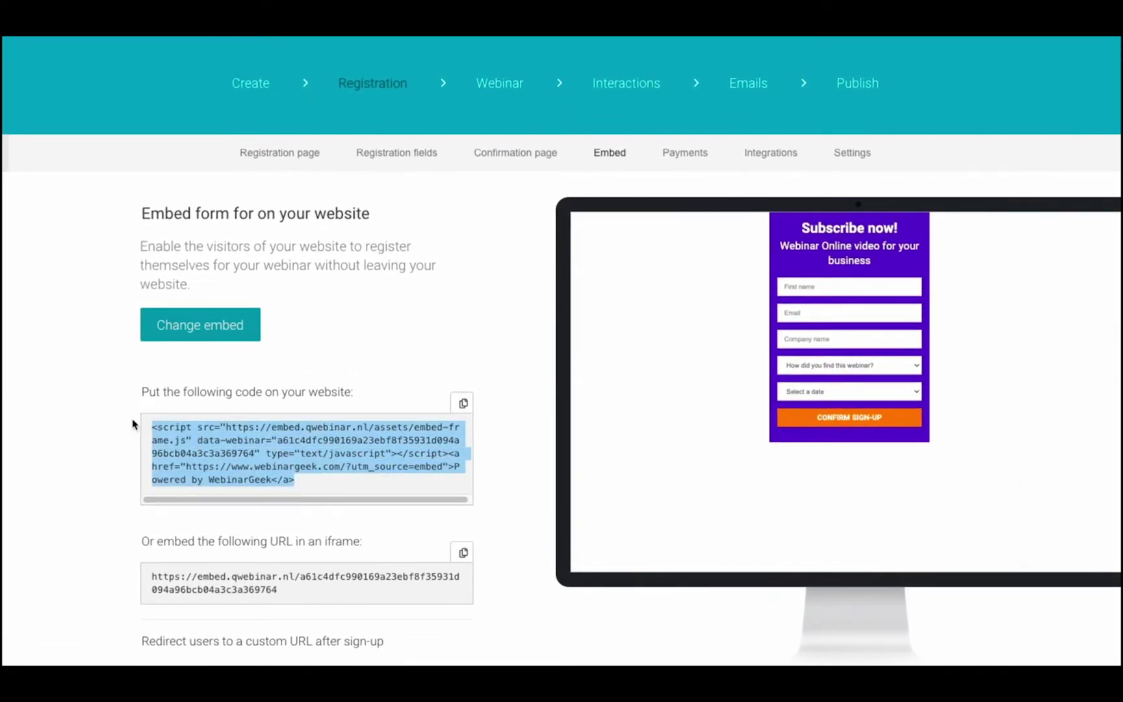
pyautogui.click(480, 427)
pyautogui.click(463, 403)
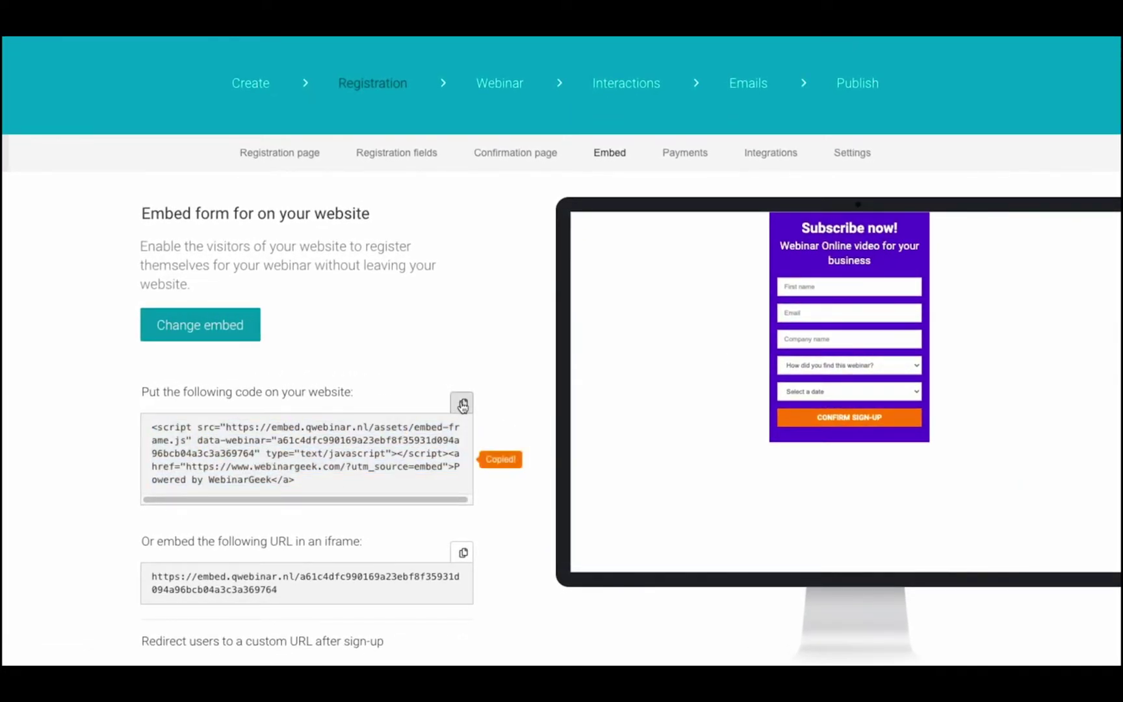
pyautogui.scroll(-2, 589, 511)
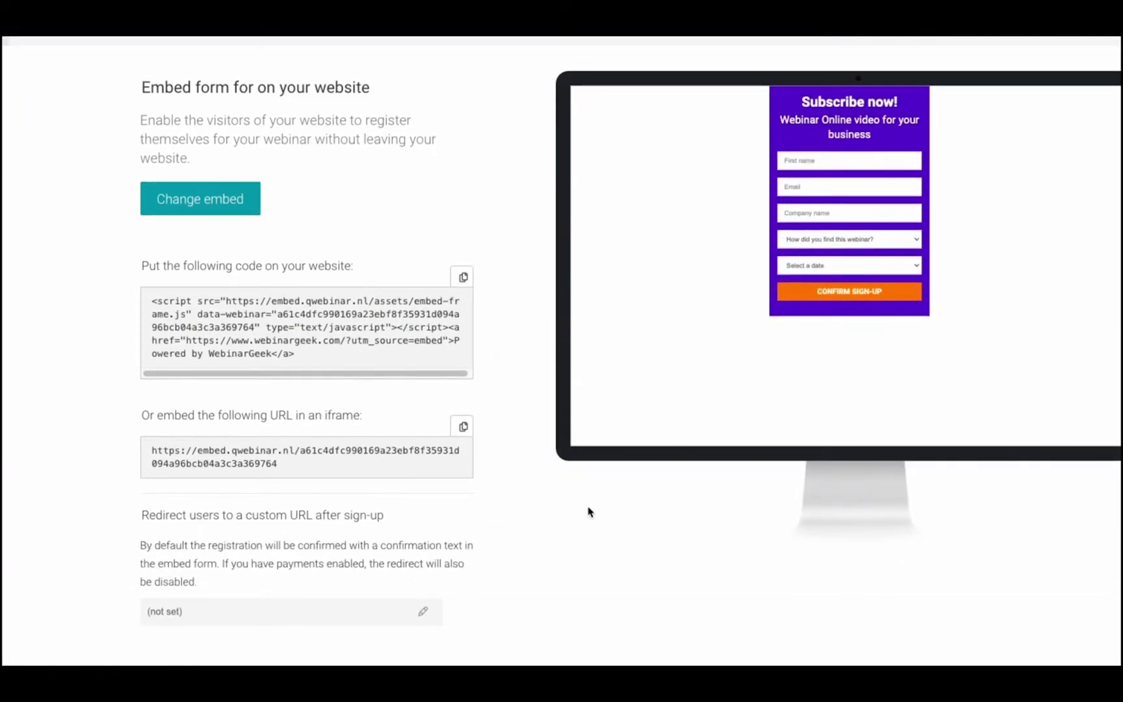
pyautogui.click(463, 427)
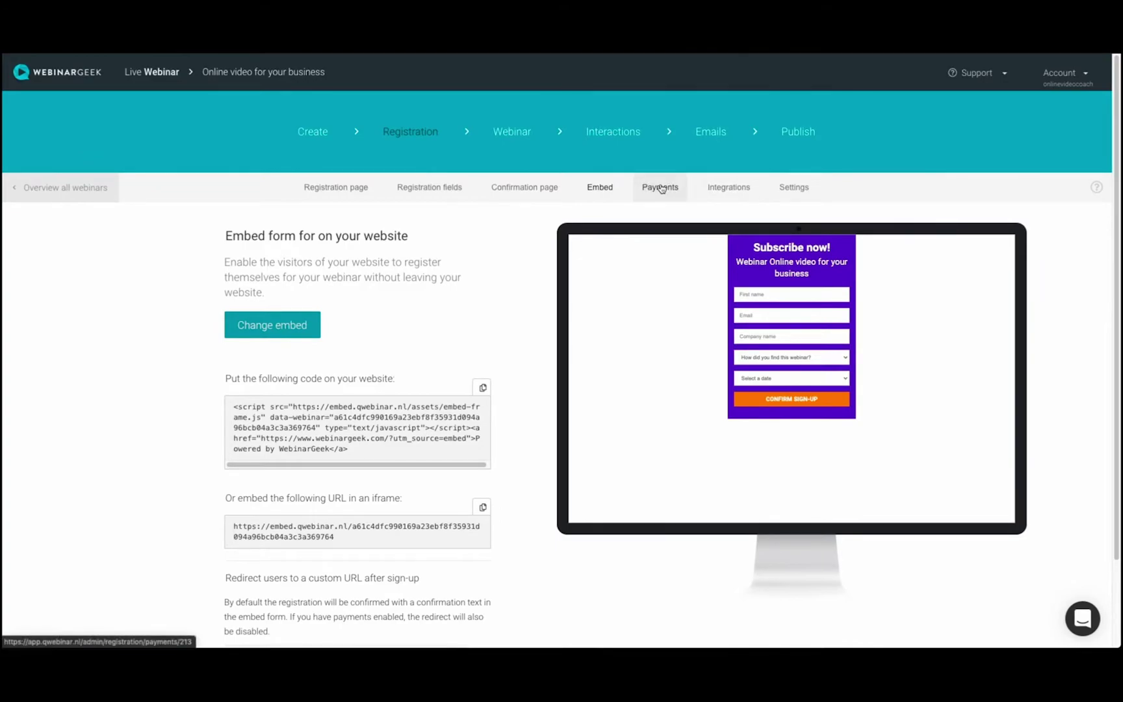
# Inspect the paid registration fields in Payments, then leave payments disabled.
pyautogui.click(661, 188)
pyautogui.click(233, 324)
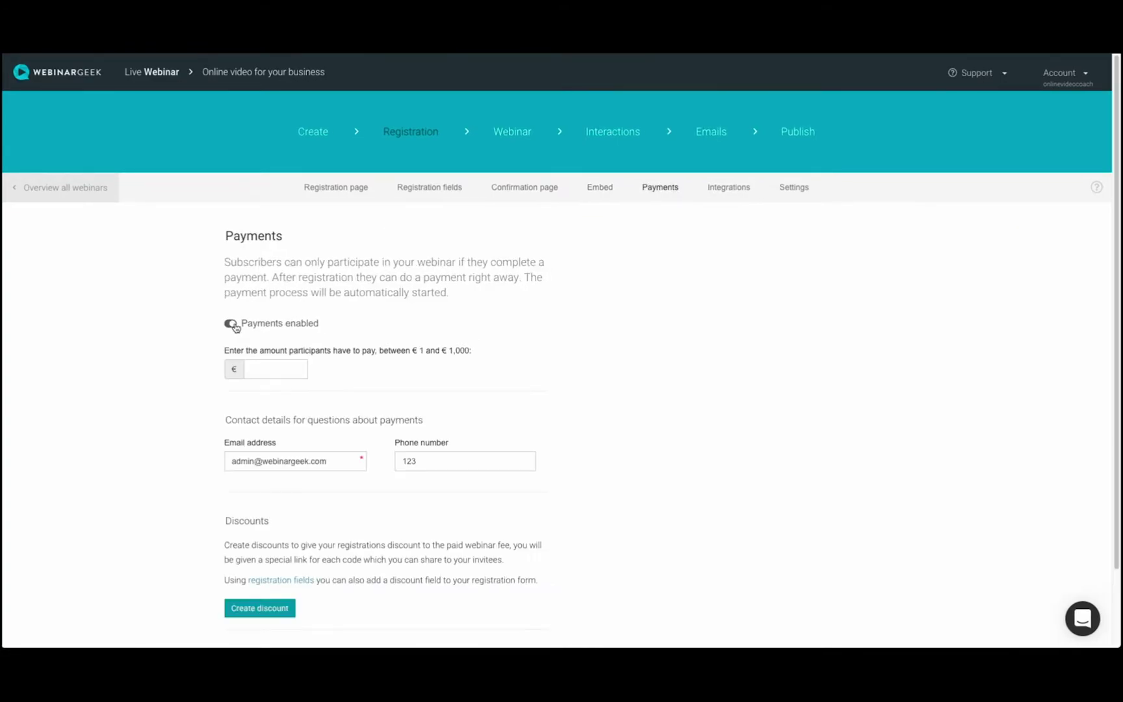
pyautogui.scroll(-2, 1112, 321)
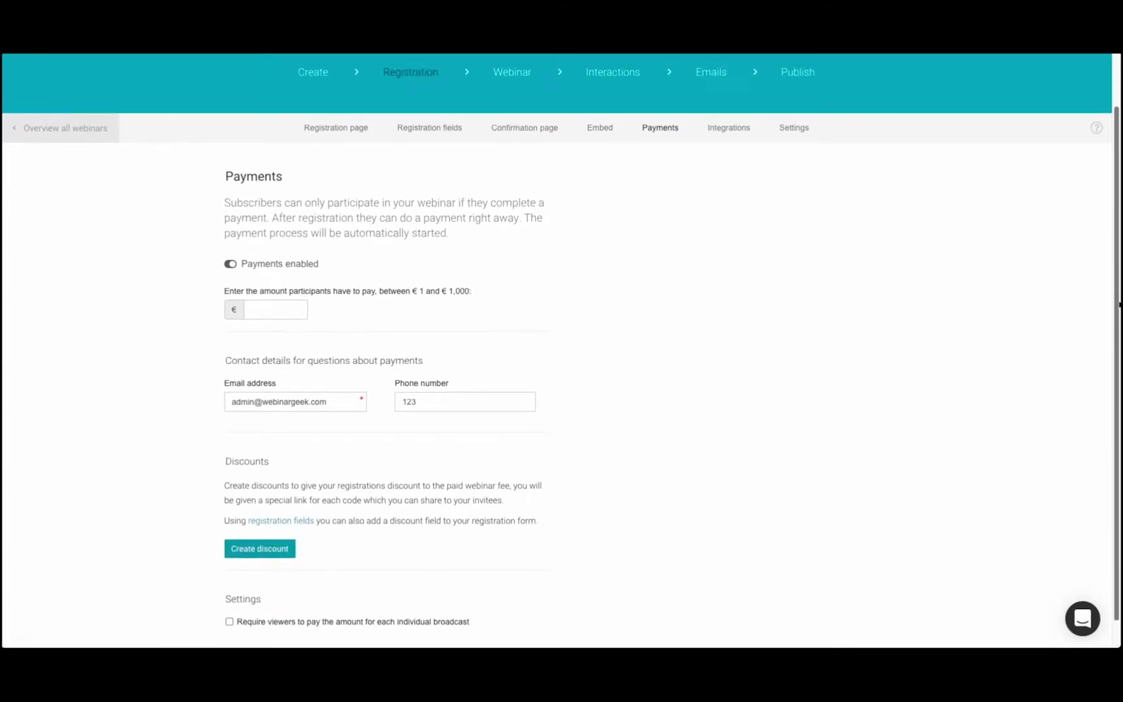
pyautogui.scroll(2, 929, 220)
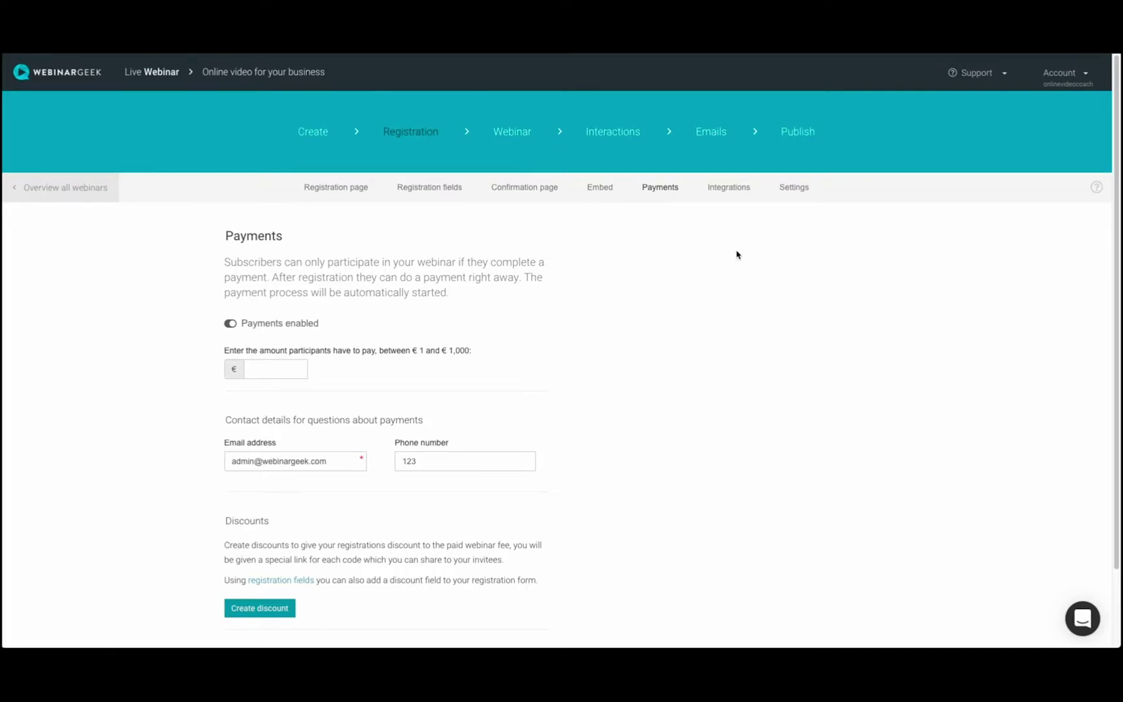
pyautogui.click(229, 325)
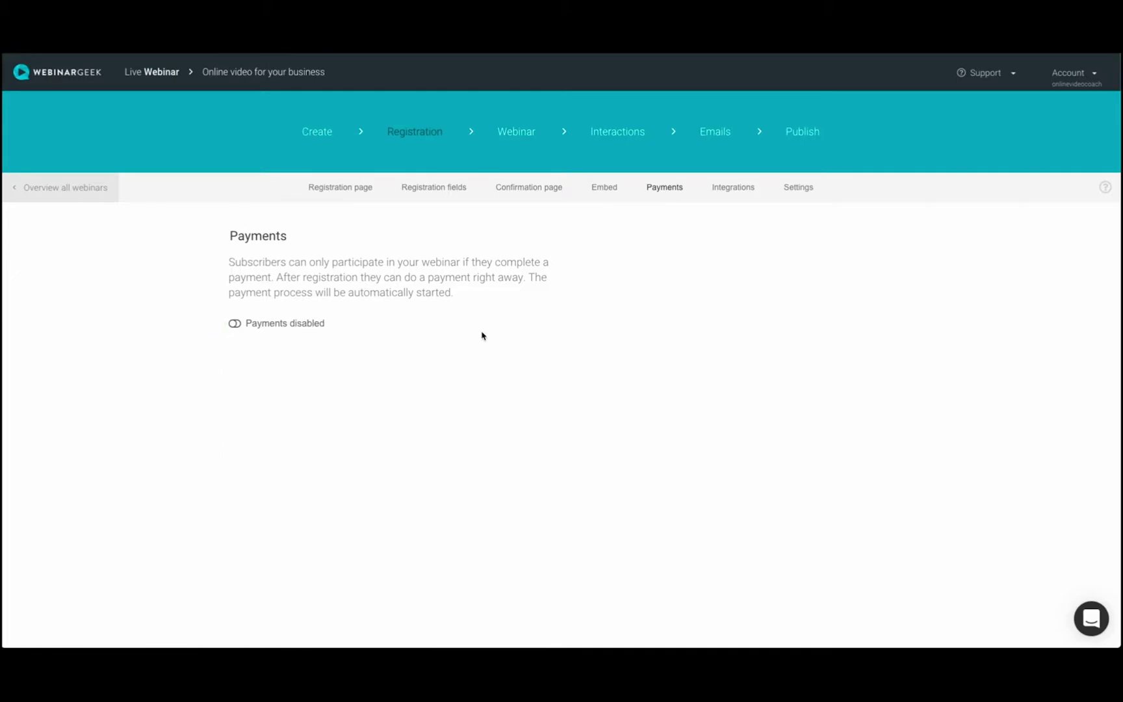
# Browse the webinar's marketing integrations and inspect ActiveCampaign's API connection fields.
pyautogui.click(741, 190)
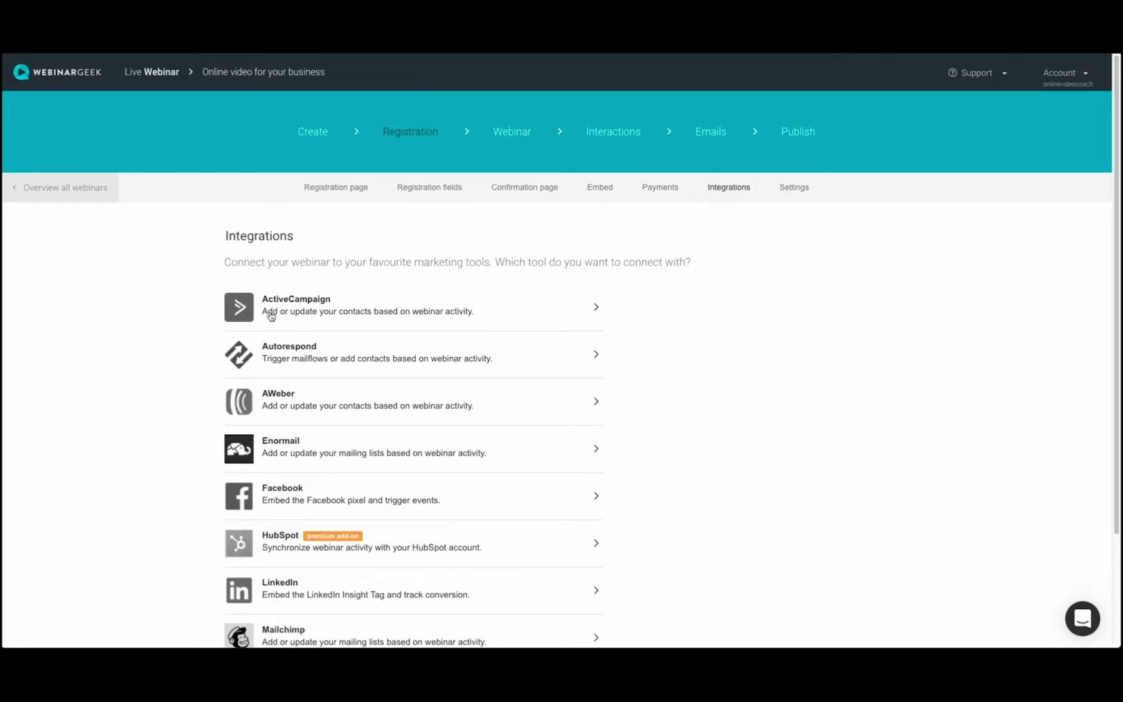
pyautogui.click(572, 311)
pyautogui.click(391, 270)
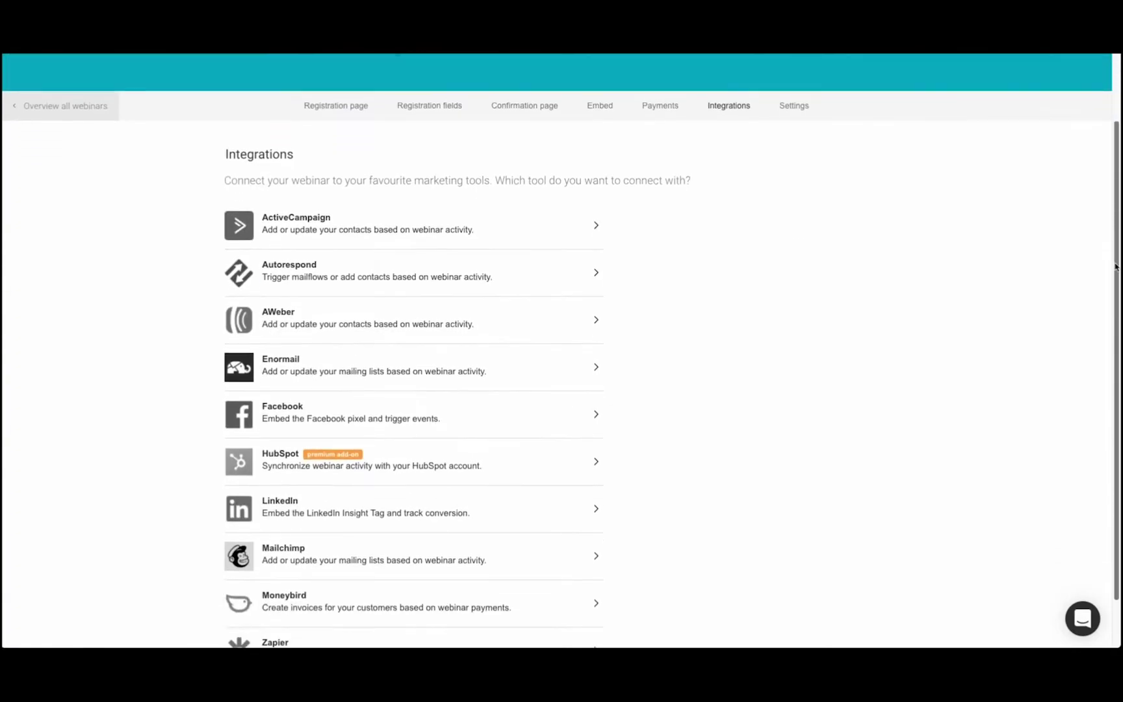
pyautogui.scroll(-2, 1104, 337)
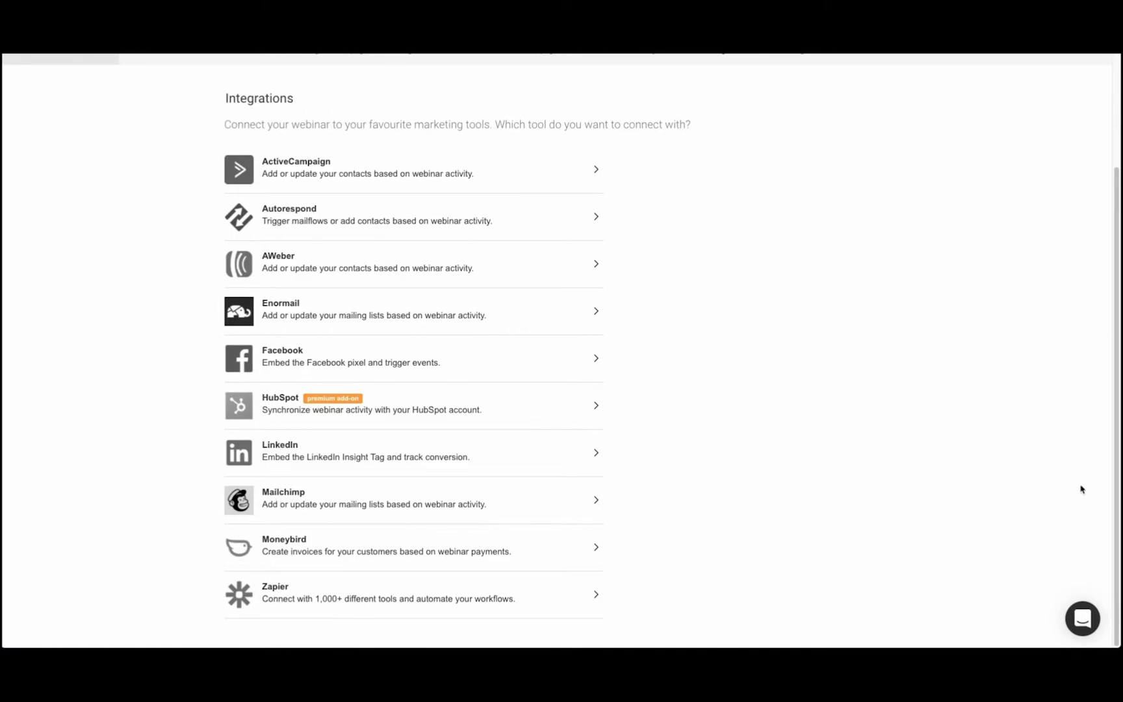
pyautogui.scroll(2, 1081, 488)
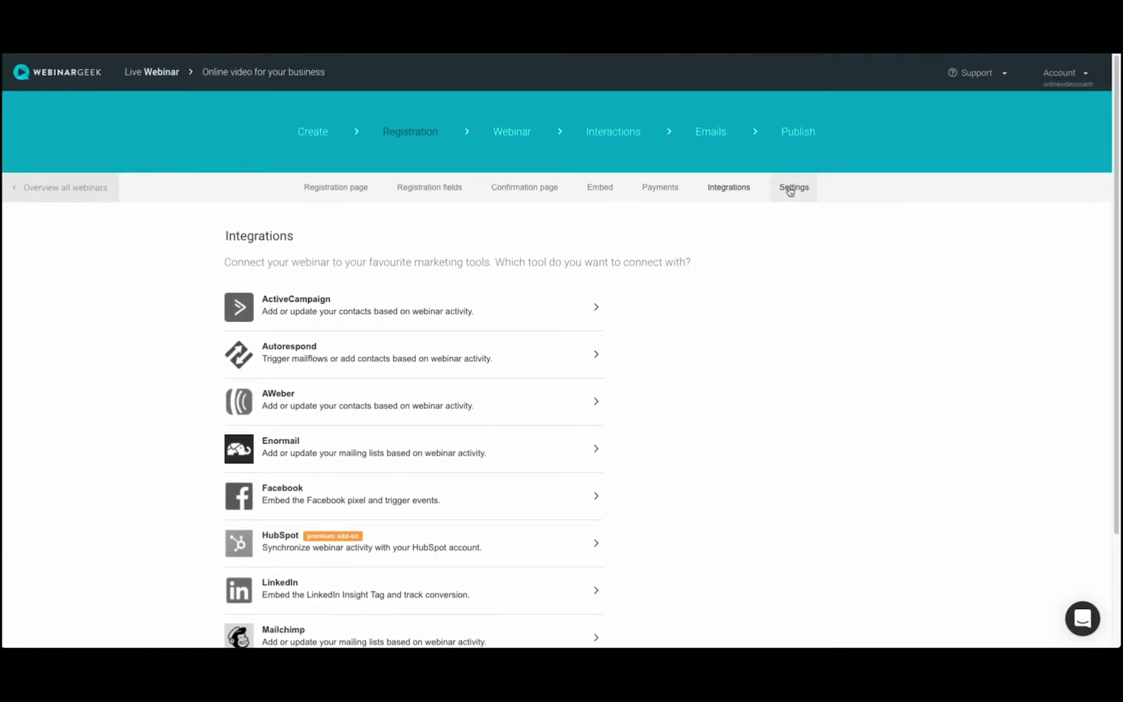
# Turn on 'Limit the number of viewers' in Settings and cap it at 100.
pyautogui.click(789, 190)
pyautogui.scroll(-1, 974, 421)
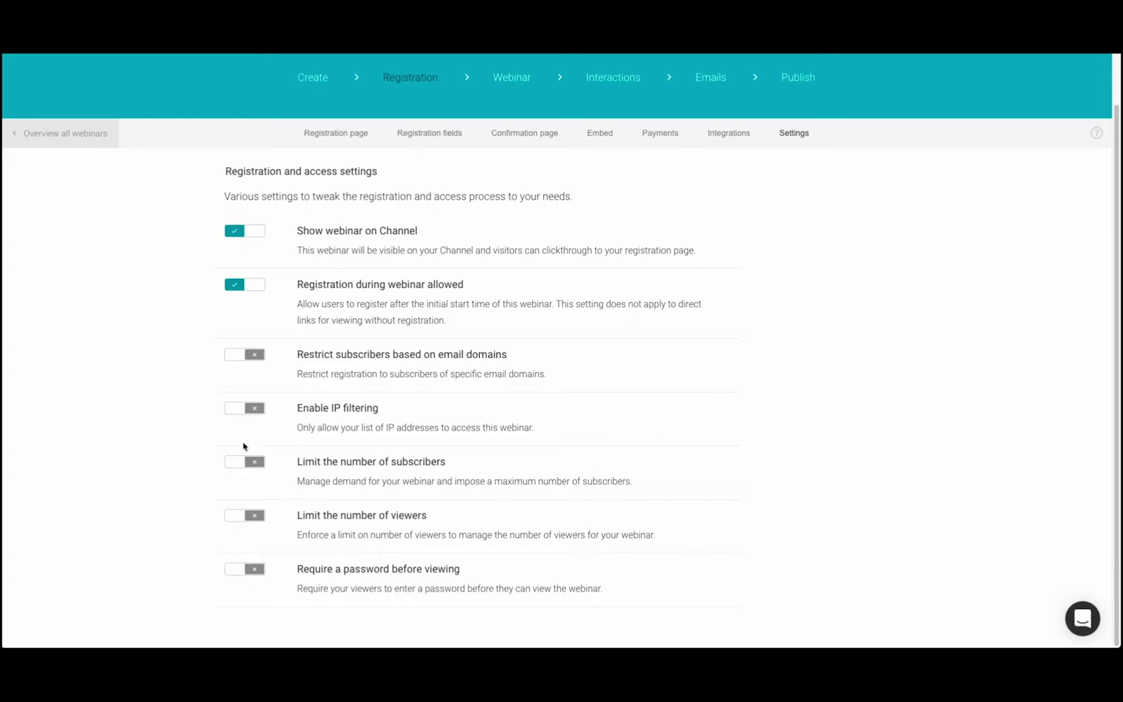
pyautogui.click(235, 515)
pyautogui.click(328, 584)
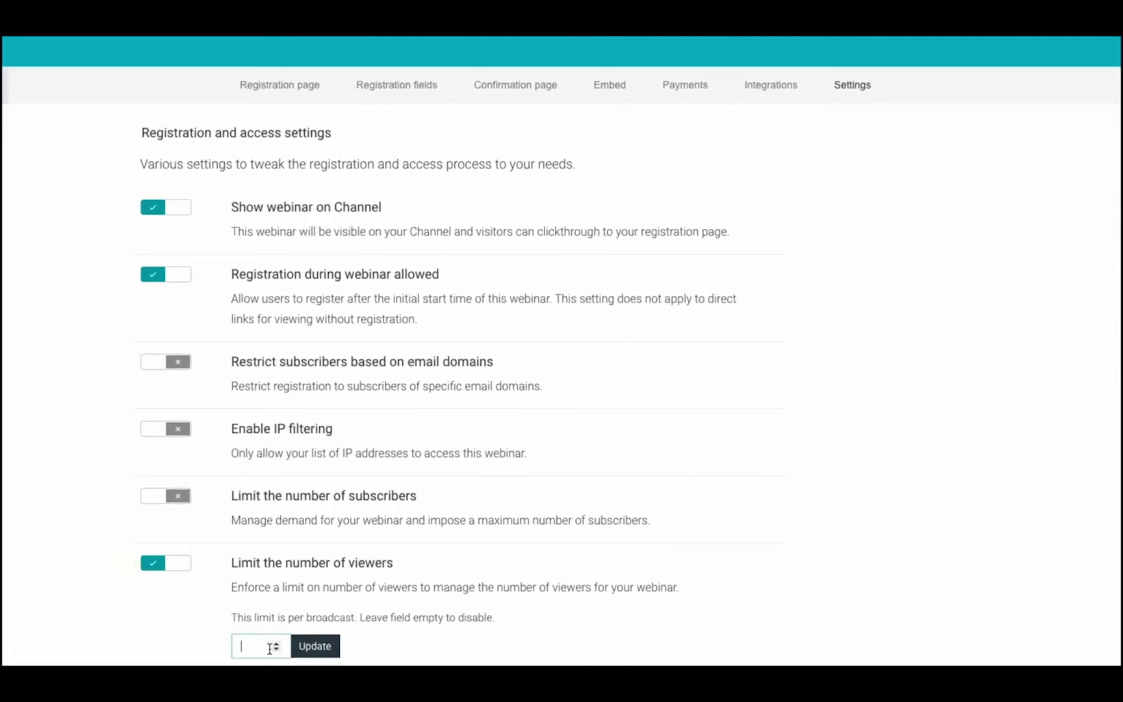
pyautogui.write('100')
pyautogui.click(334, 645)
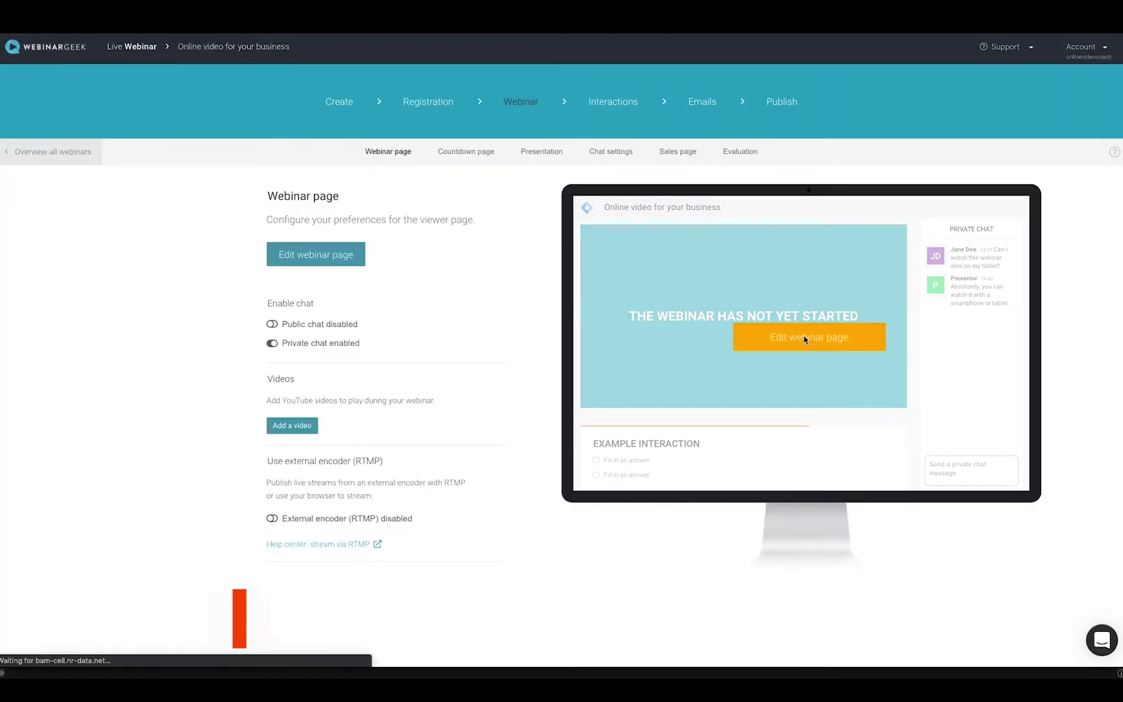
# Replace the pre-webinar slide and enlarge the camera area in the live layout.
pyautogui.click(801, 334)
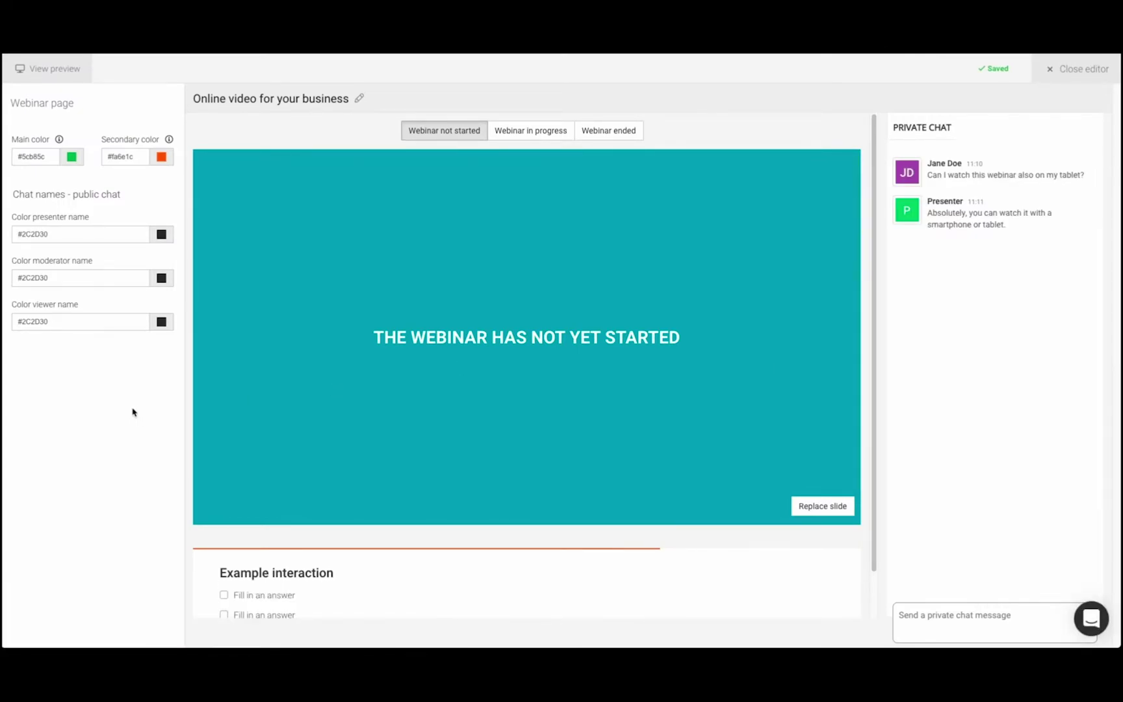
pyautogui.click(833, 508)
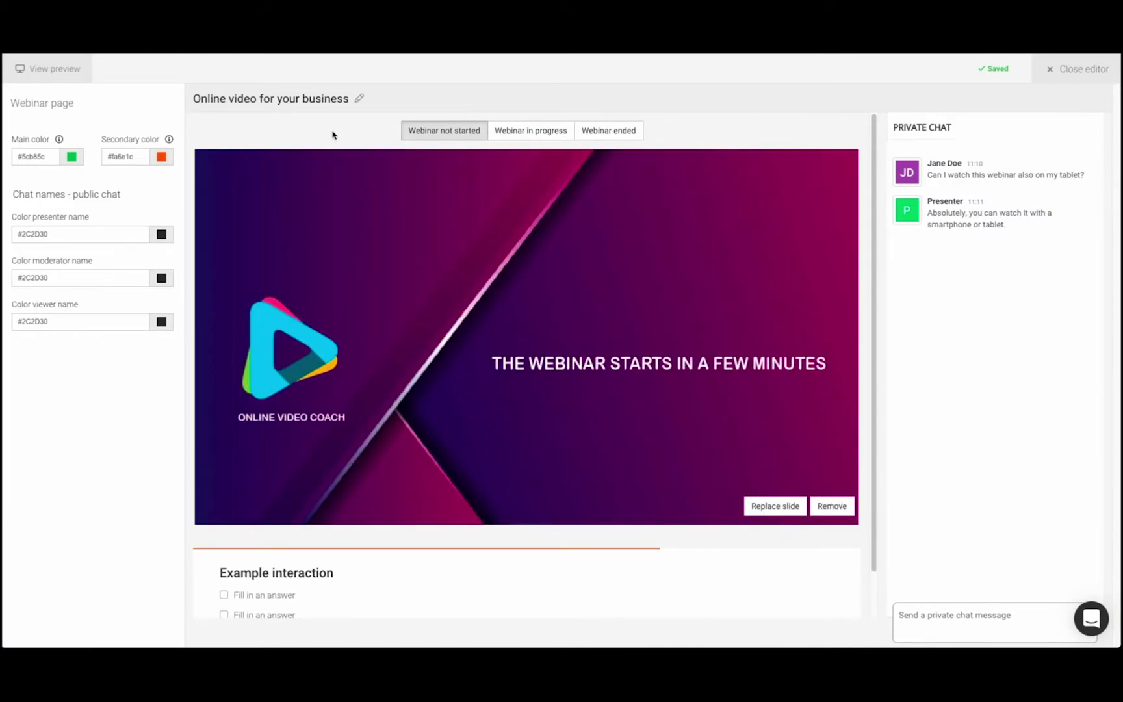
pyautogui.click(529, 134)
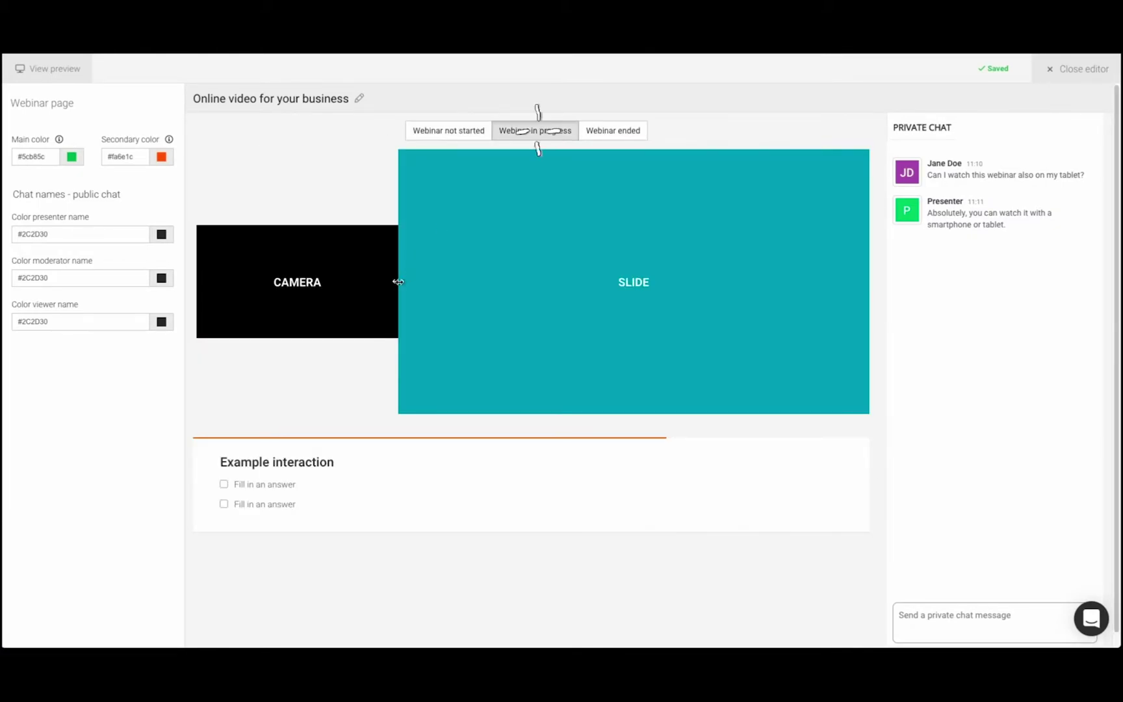
pyautogui.moveTo(485, 277); pyautogui.dragTo(529, 276)
# Swap the 'Webinar ended' slide for the THANK YOU FOR WATCHING! image and close the editor.
pyautogui.click(611, 133)
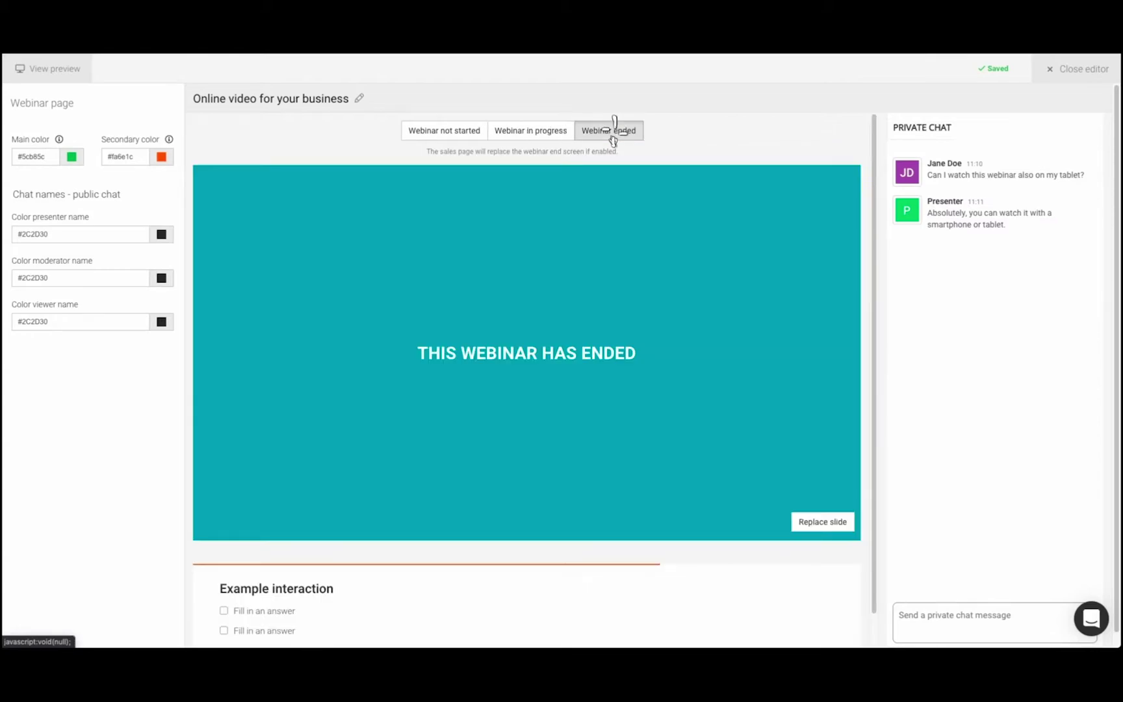
pyautogui.click(834, 523)
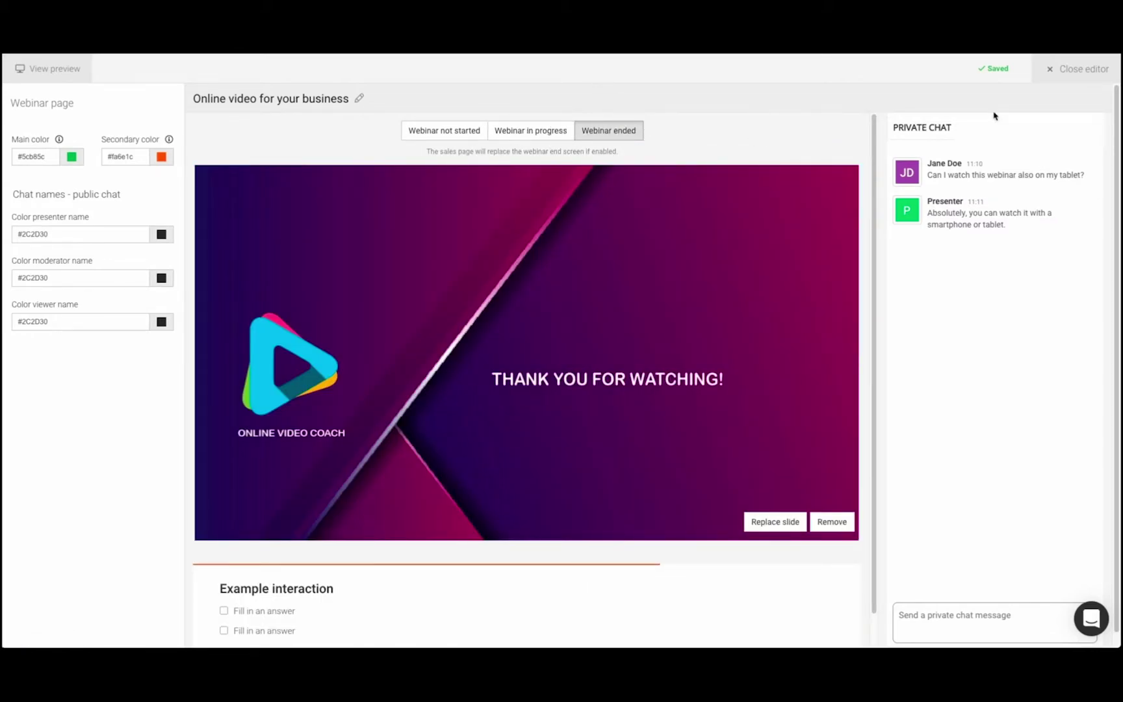
pyautogui.click(1073, 69)
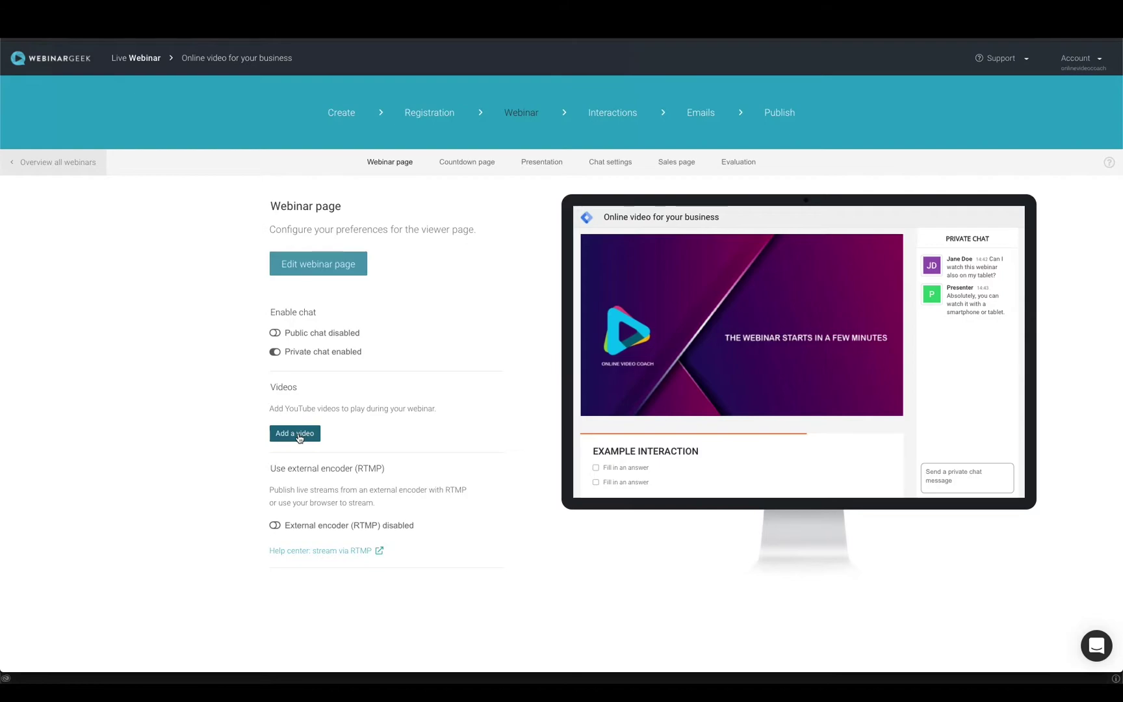
# Paste and add the YouTube video 'How to Set Up Your Home Studio', checking its playback.
pyautogui.click(297, 434)
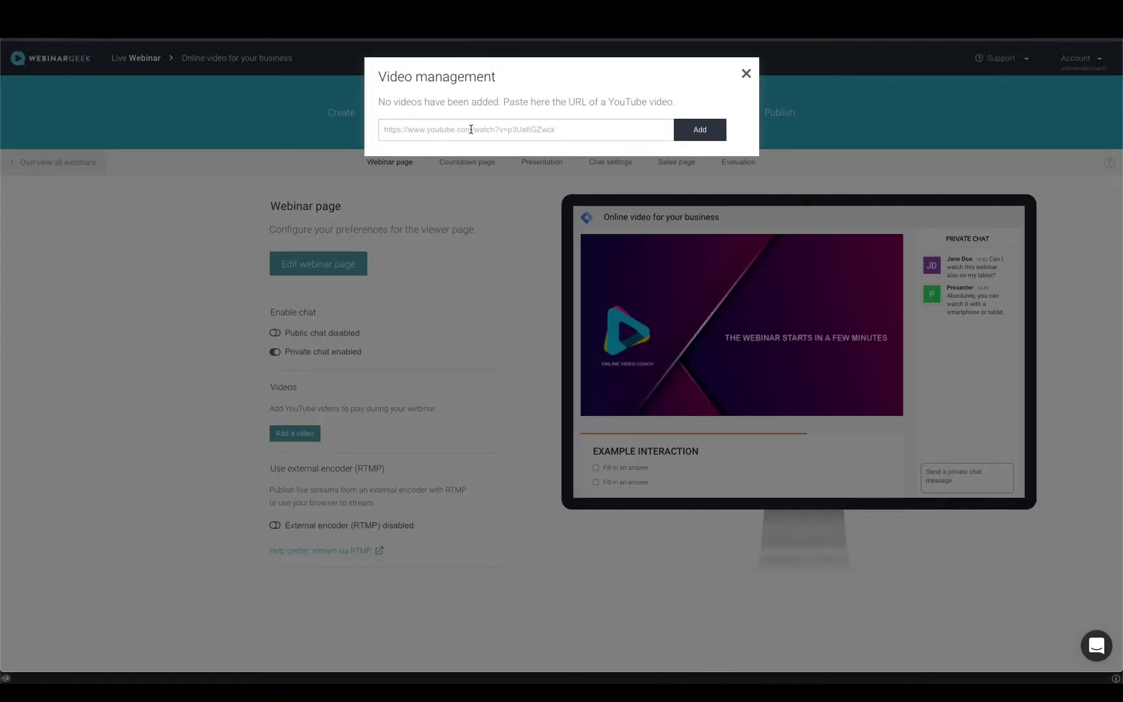
pyautogui.rightClick(472, 128)
pyautogui.click(497, 204)
pyautogui.click(693, 132)
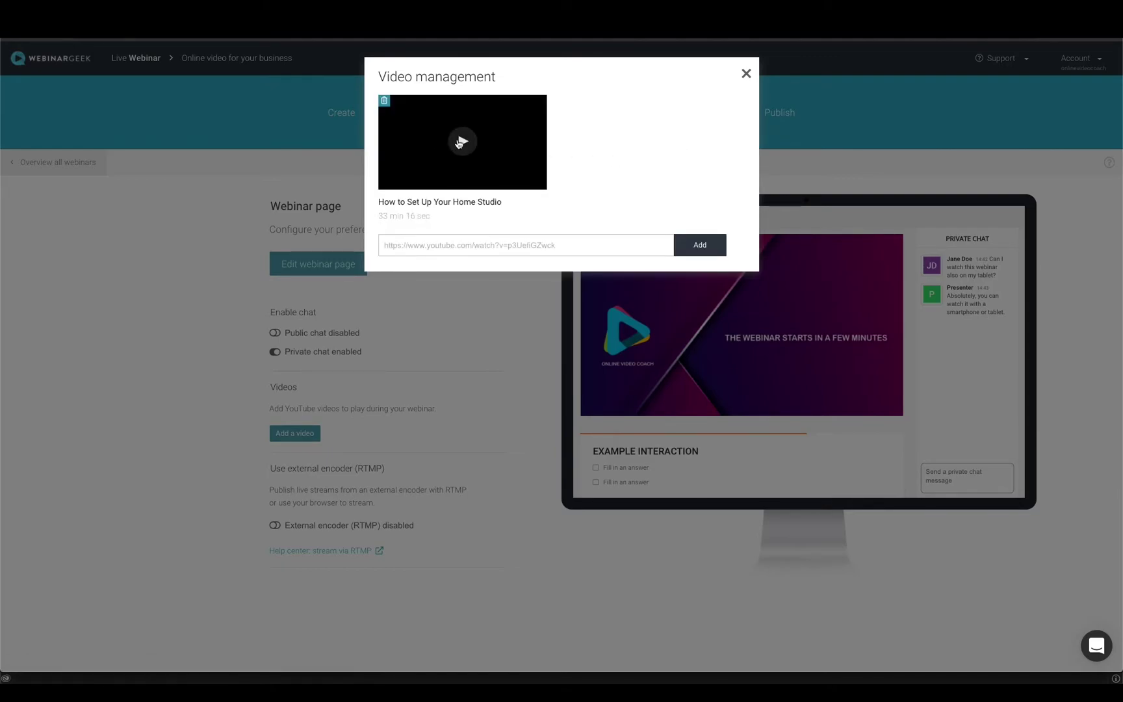
pyautogui.click(459, 143)
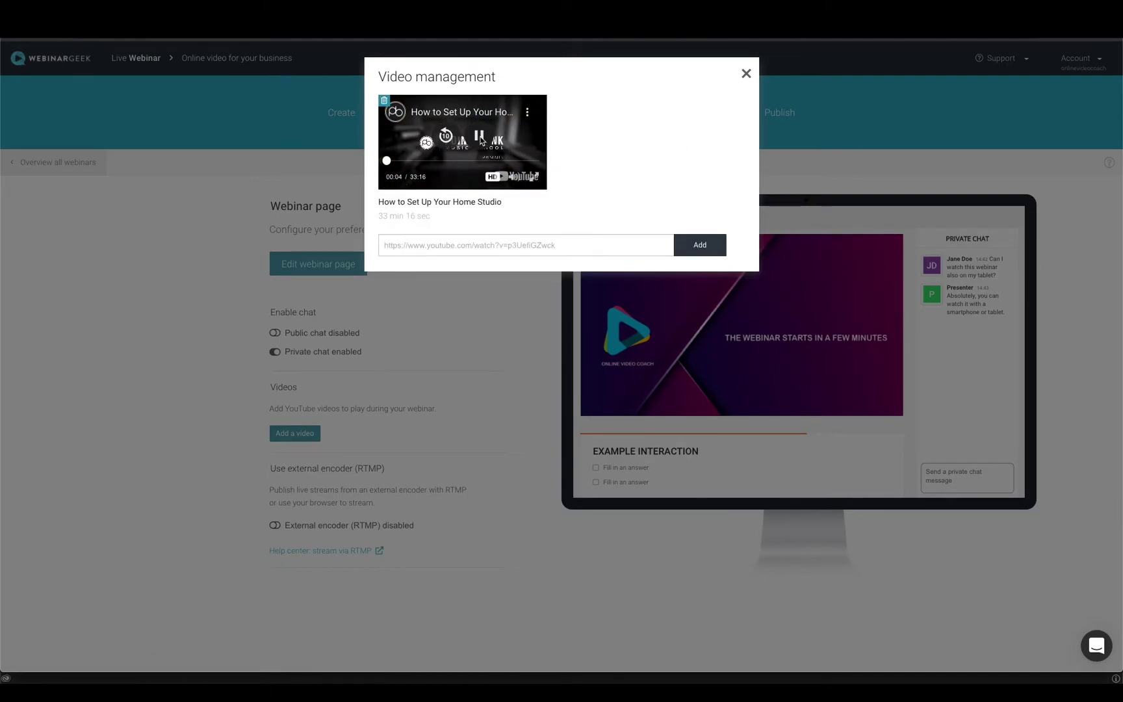
pyautogui.click(481, 140)
pyautogui.click(746, 76)
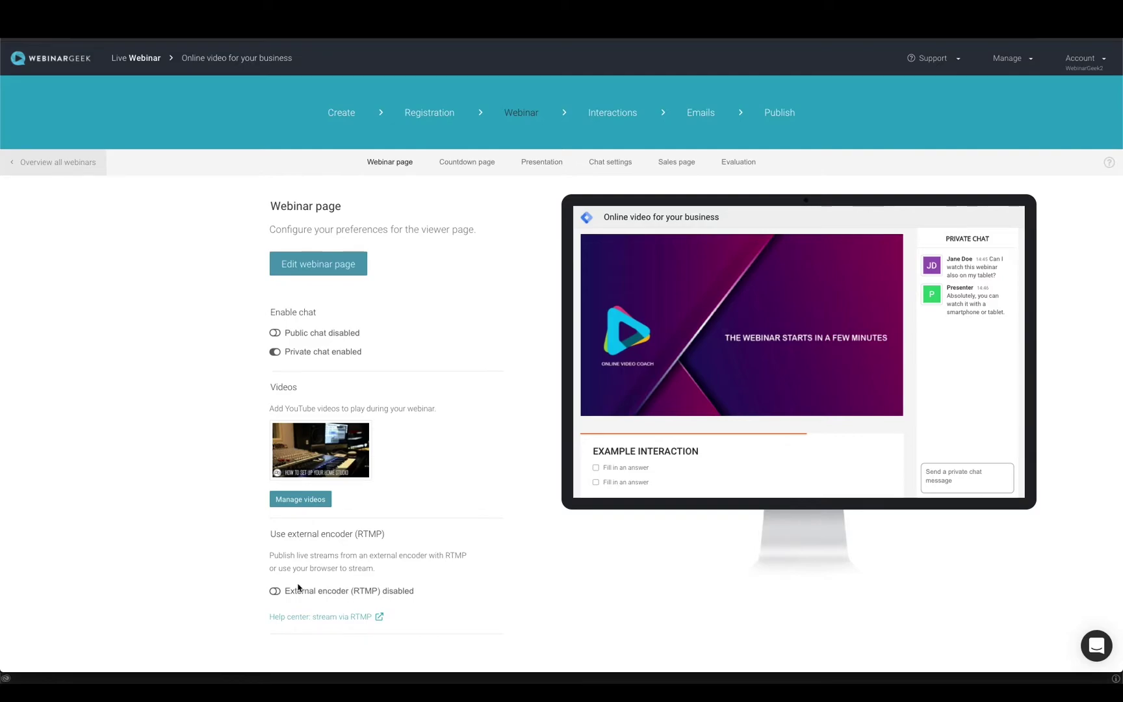
# Toggle the external RTMP encoder on and back off.
pyautogui.click(276, 592)
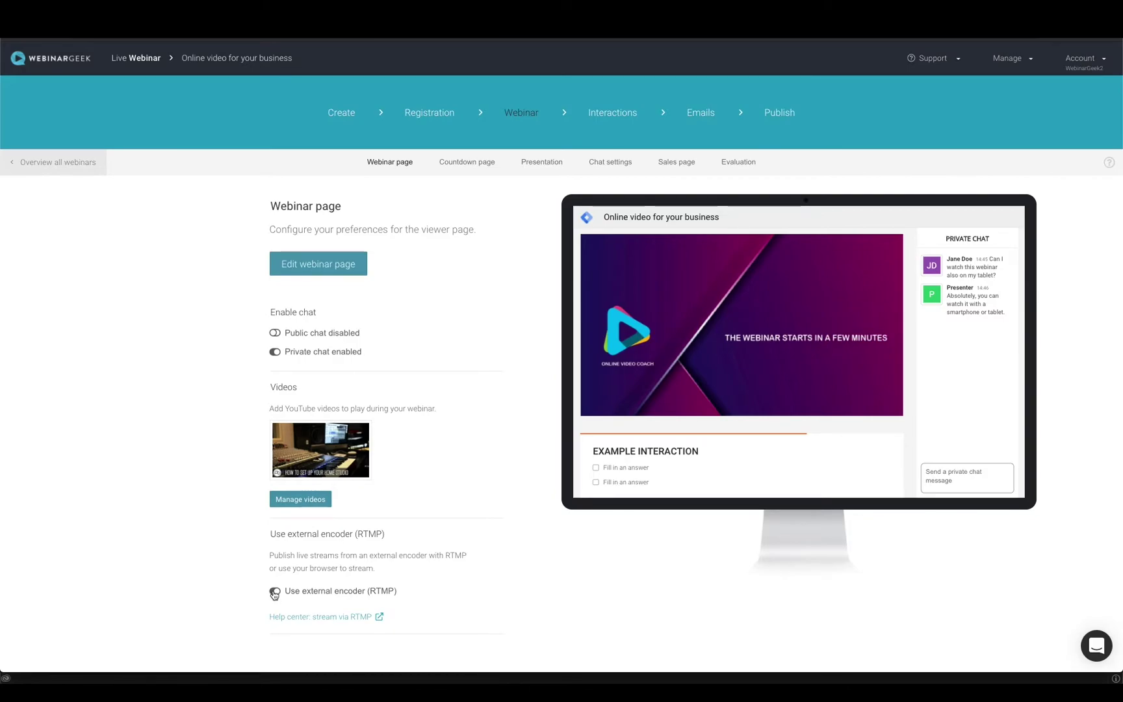
pyautogui.click(275, 592)
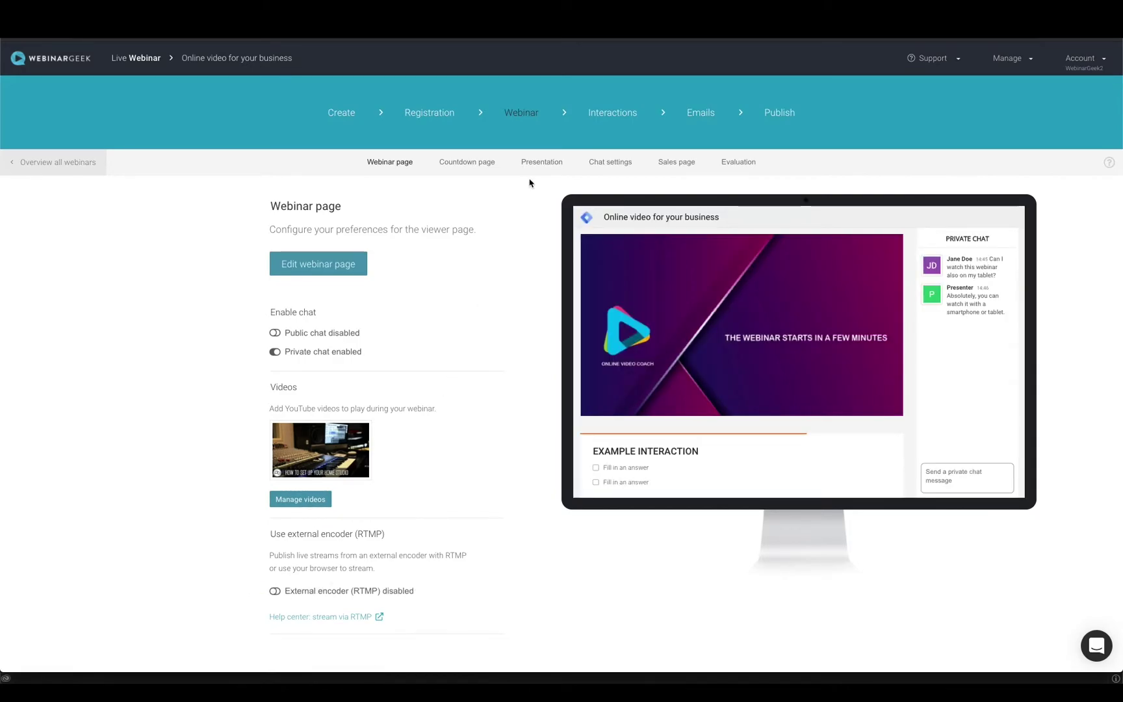
pyautogui.click(542, 162)
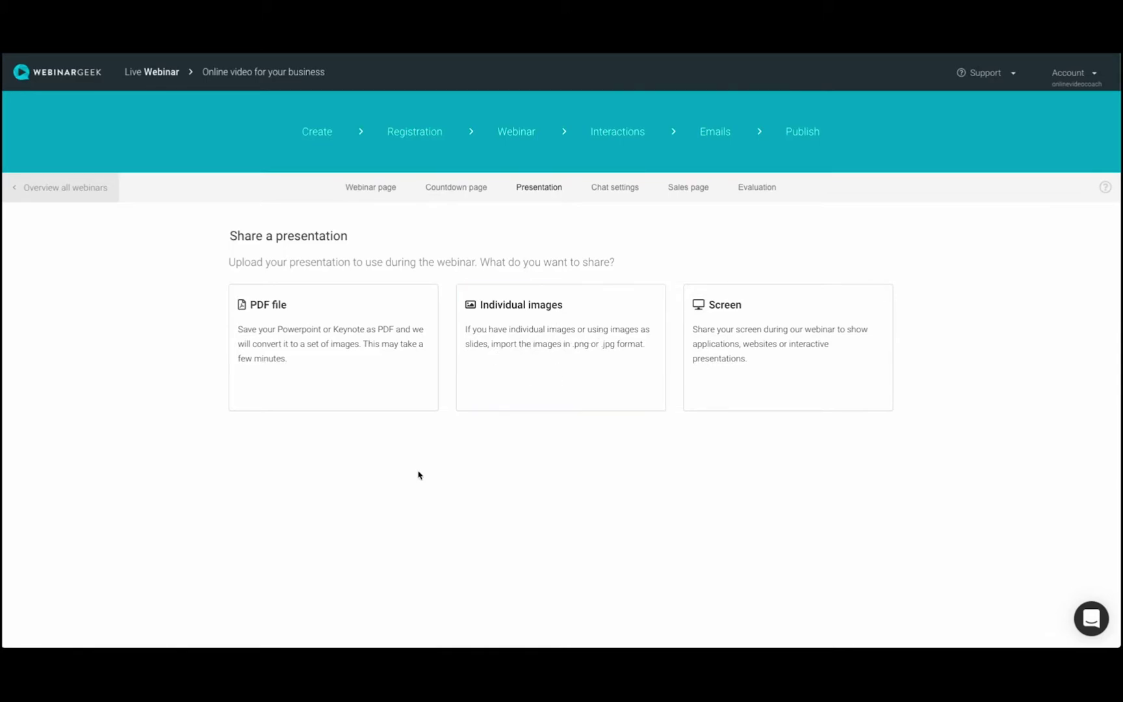
# Upload the presentation PDF and move image6 ahead of image5 in the slide order.
pyautogui.click(320, 382)
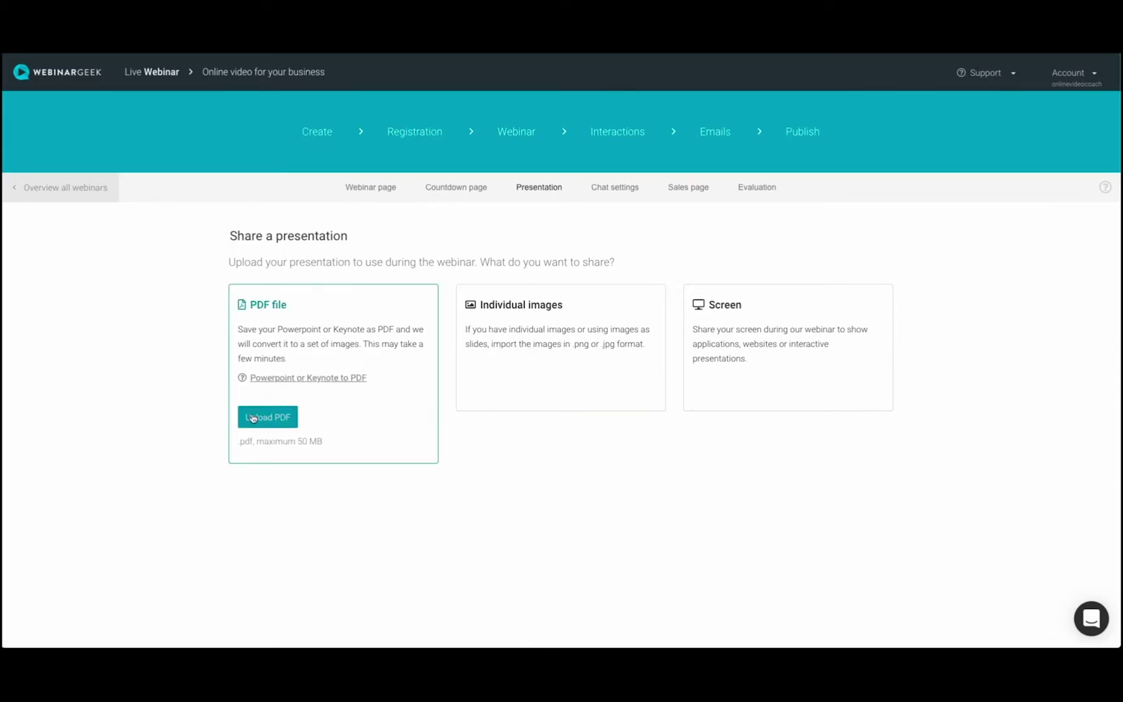
pyautogui.click(253, 418)
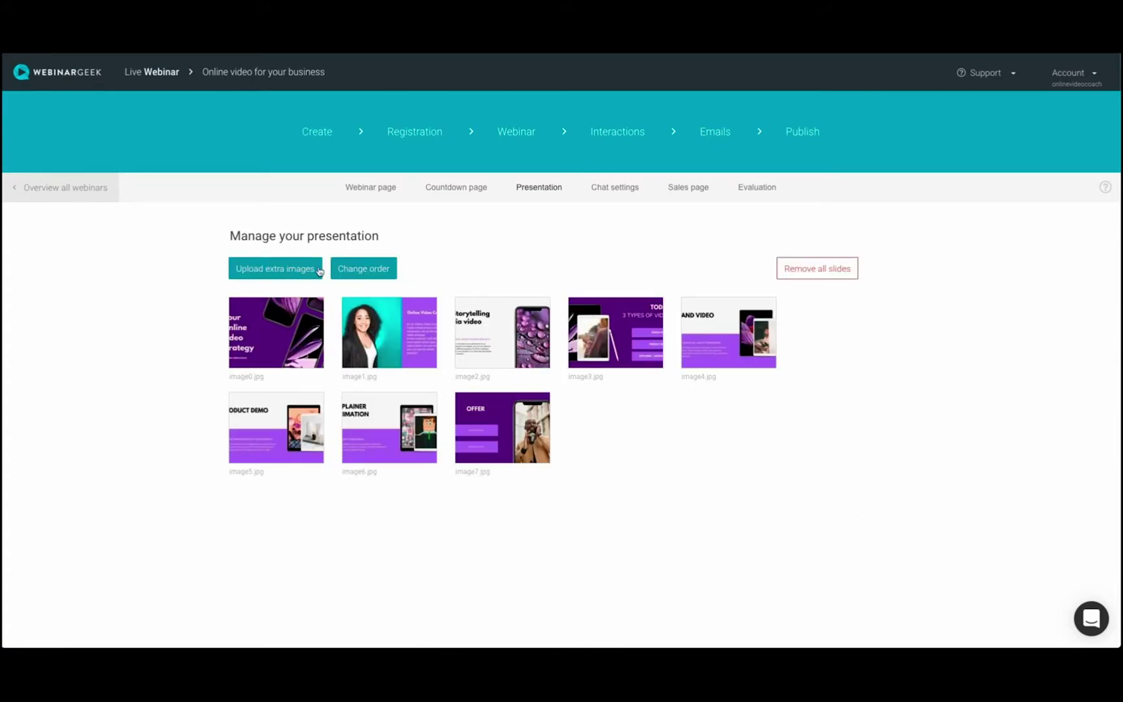
pyautogui.click(363, 269)
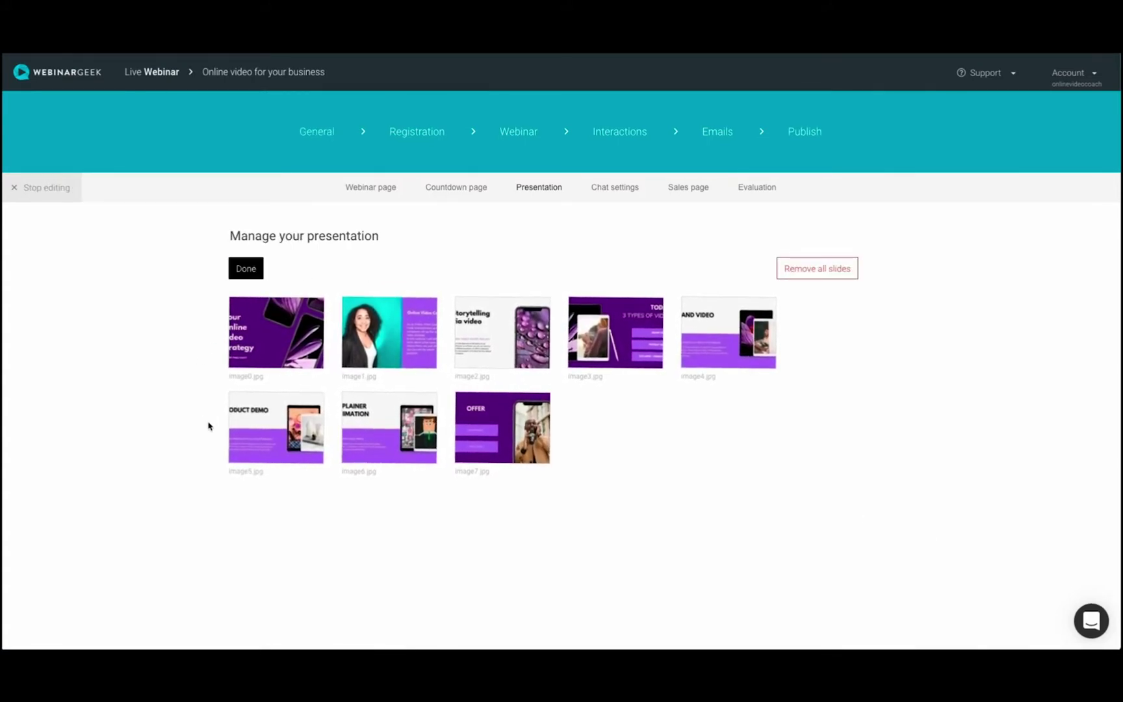
pyautogui.moveTo(266, 429); pyautogui.dragTo(380, 429)
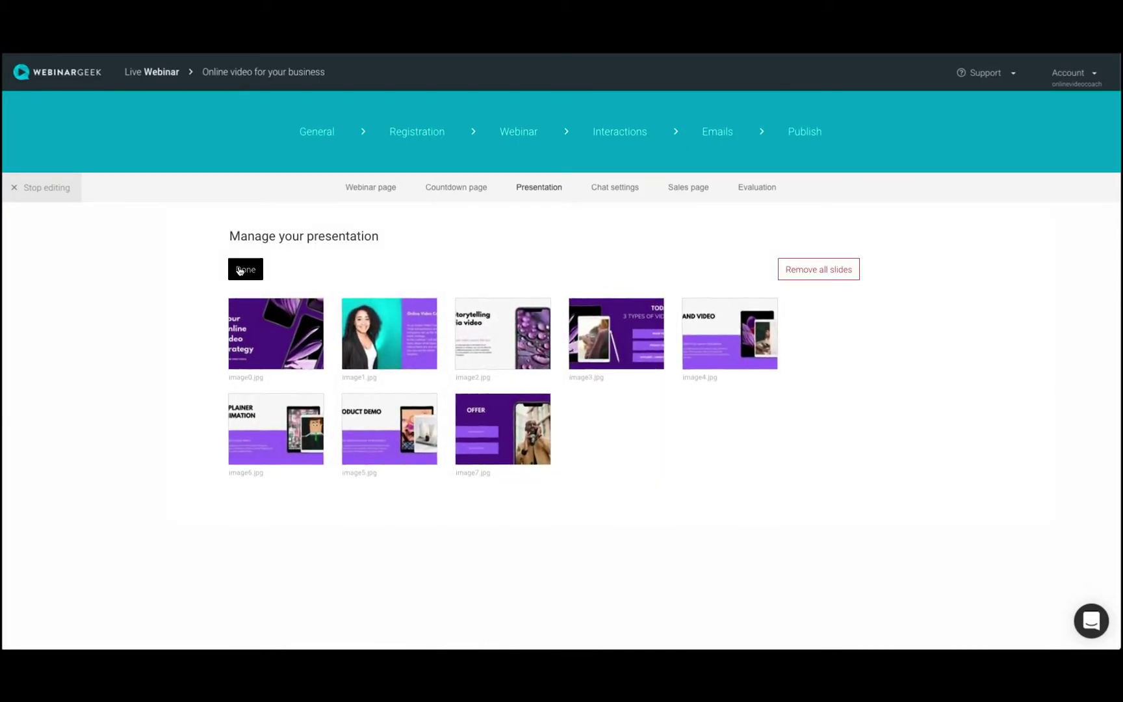
pyautogui.click(247, 269)
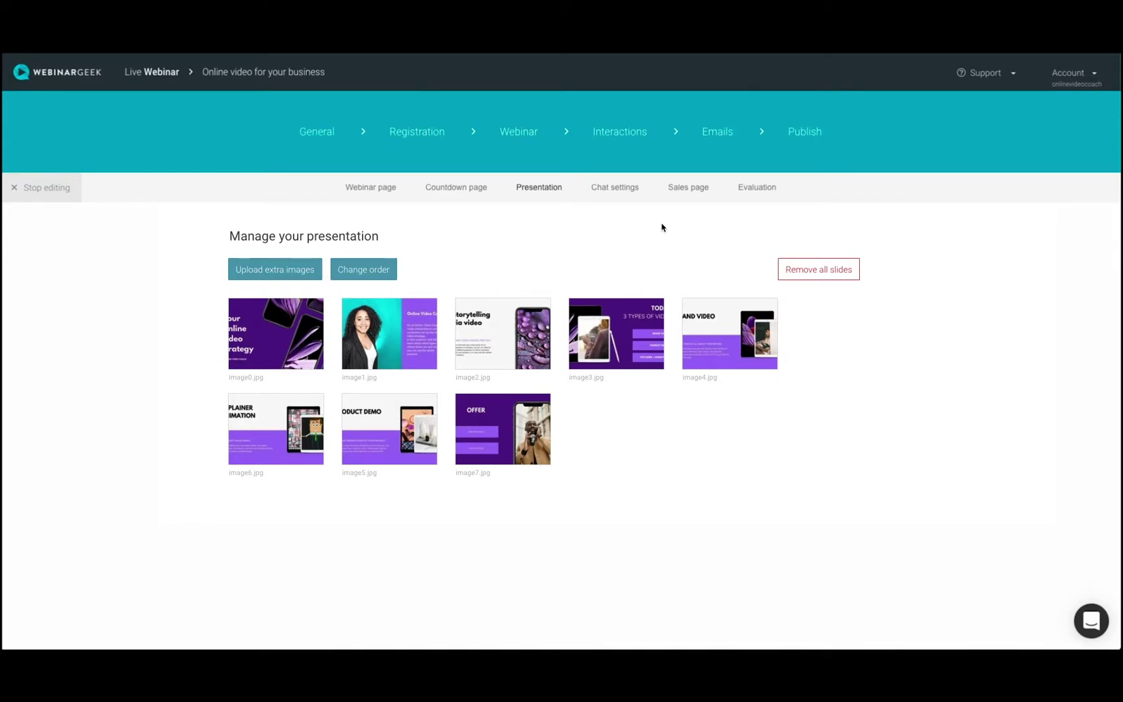
pyautogui.click(684, 188)
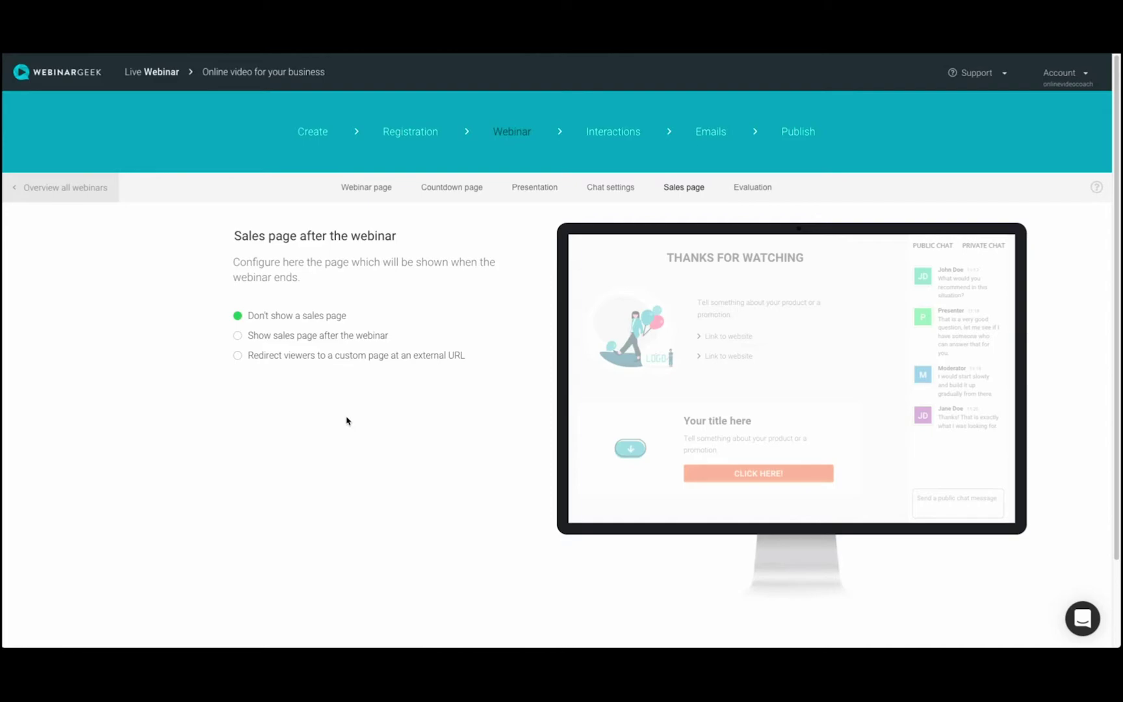
# Enable a post-webinar sales page and change its main picture.
pyautogui.click(290, 341)
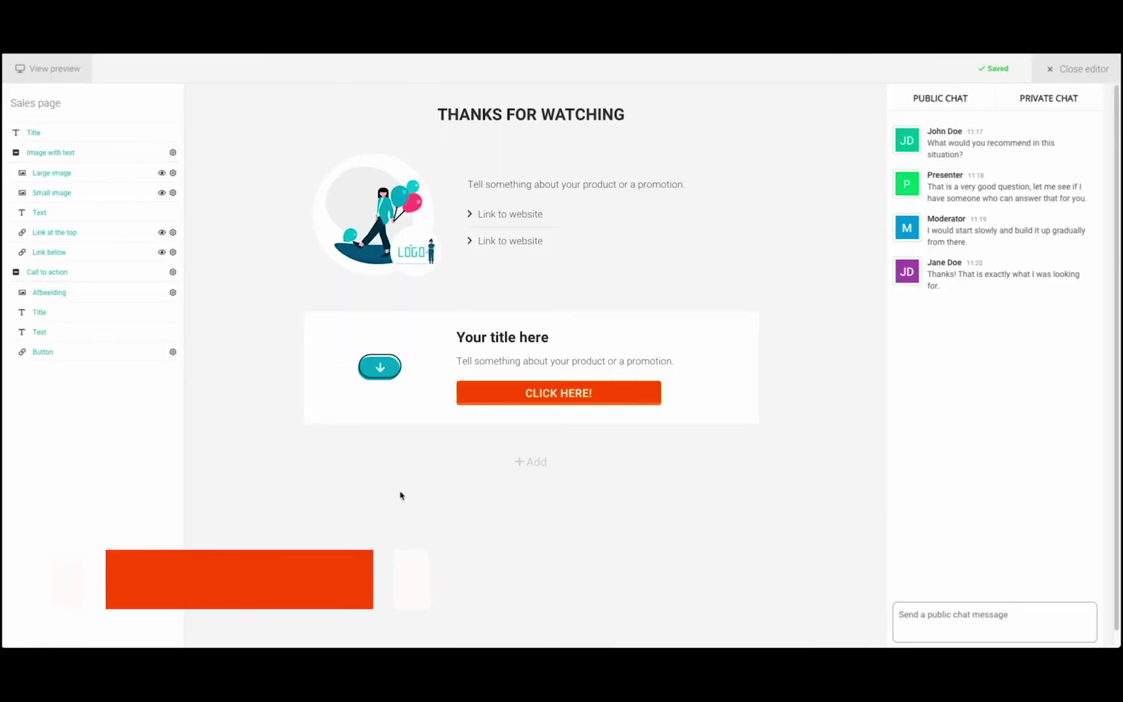
pyautogui.click(436, 158)
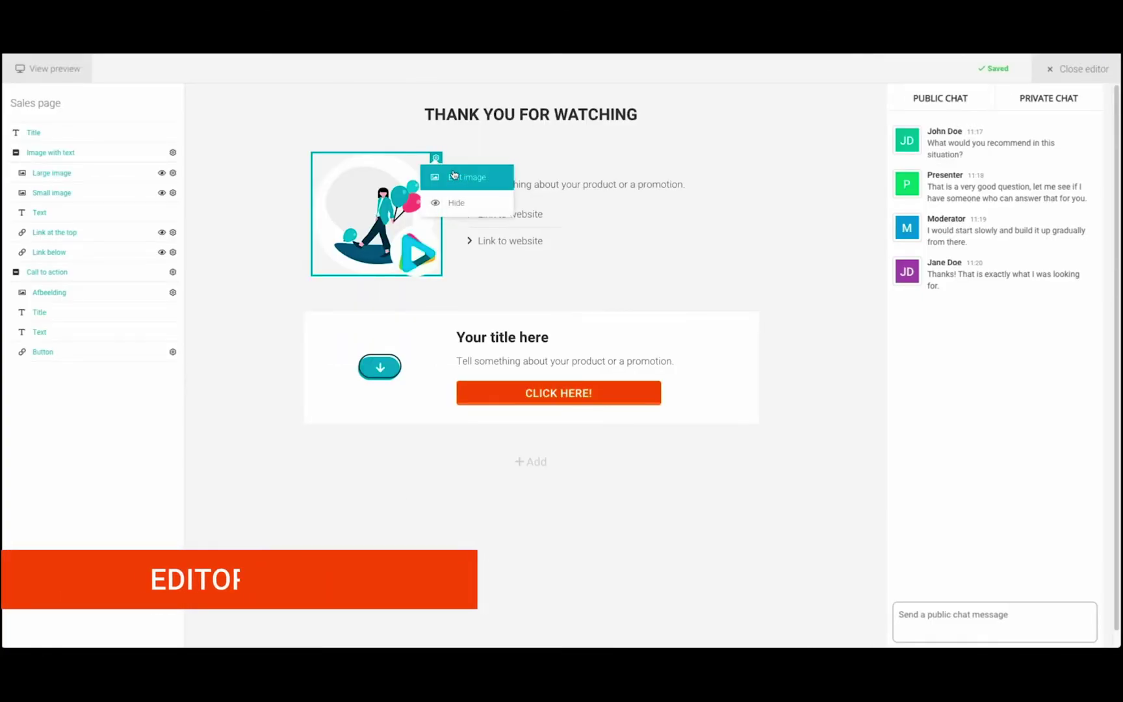
pyautogui.click(453, 175)
pyautogui.click(627, 170)
pyautogui.click(796, 229)
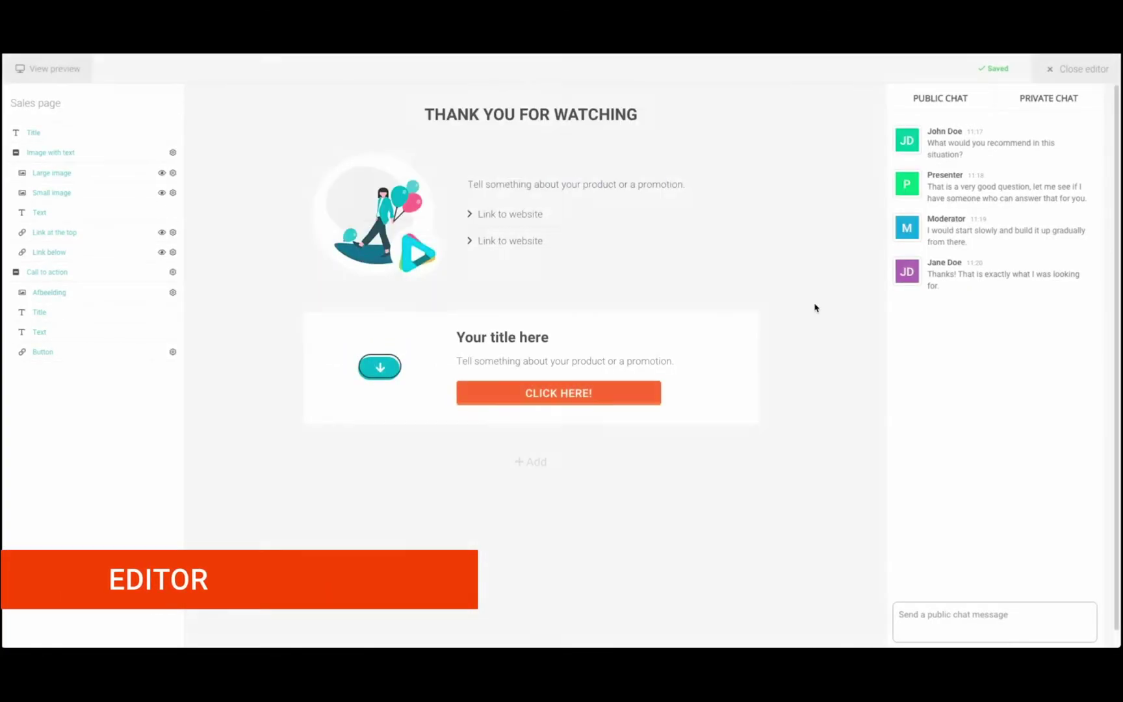
# Hide the lower website link and point the upper link to the sales page, opening in a new window.
pyautogui.click(554, 232)
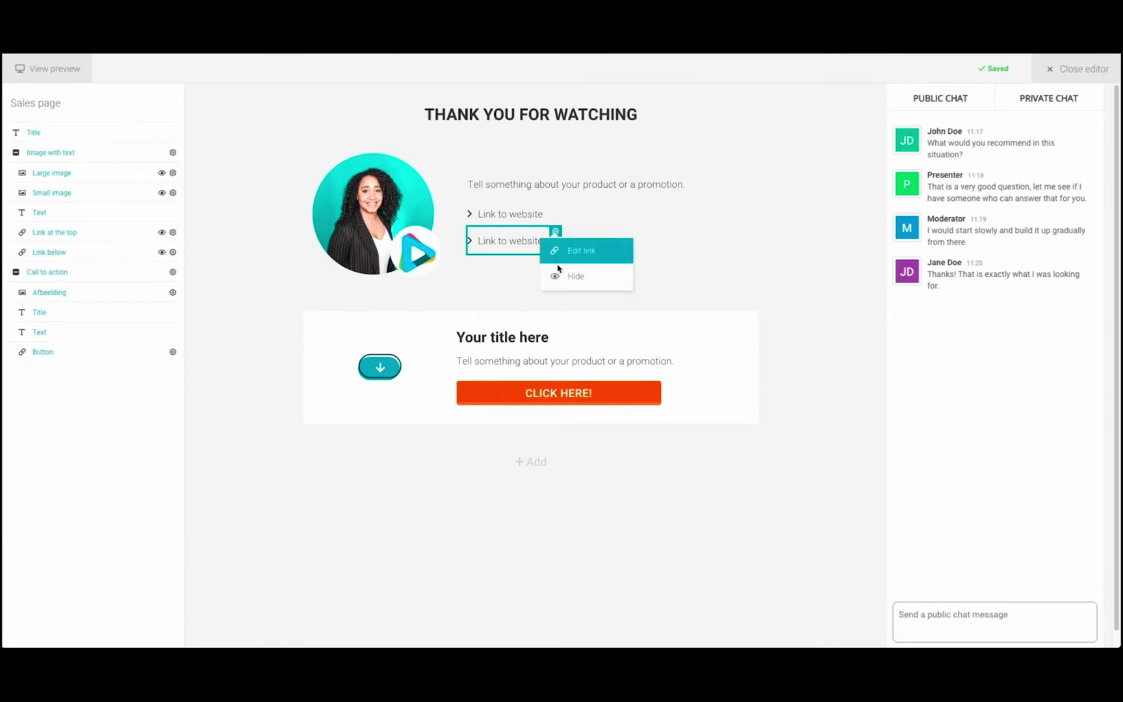
pyautogui.click(573, 276)
pyautogui.click(554, 221)
pyautogui.click(575, 238)
pyautogui.click(486, 140)
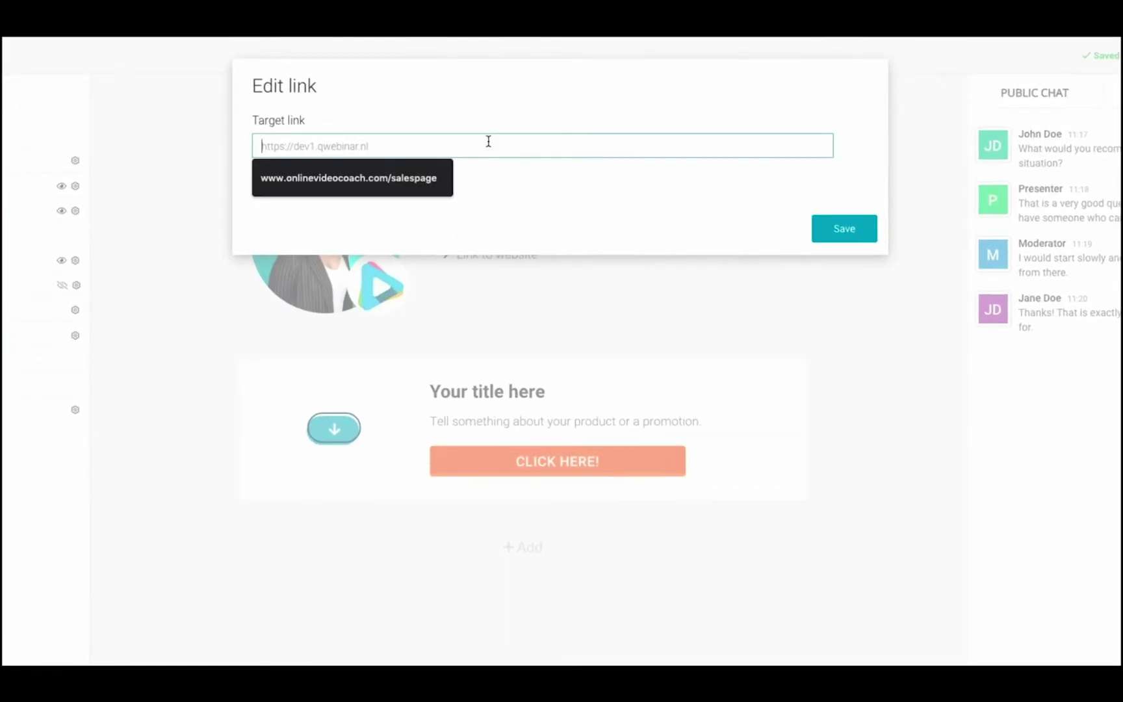
pyautogui.click(390, 180)
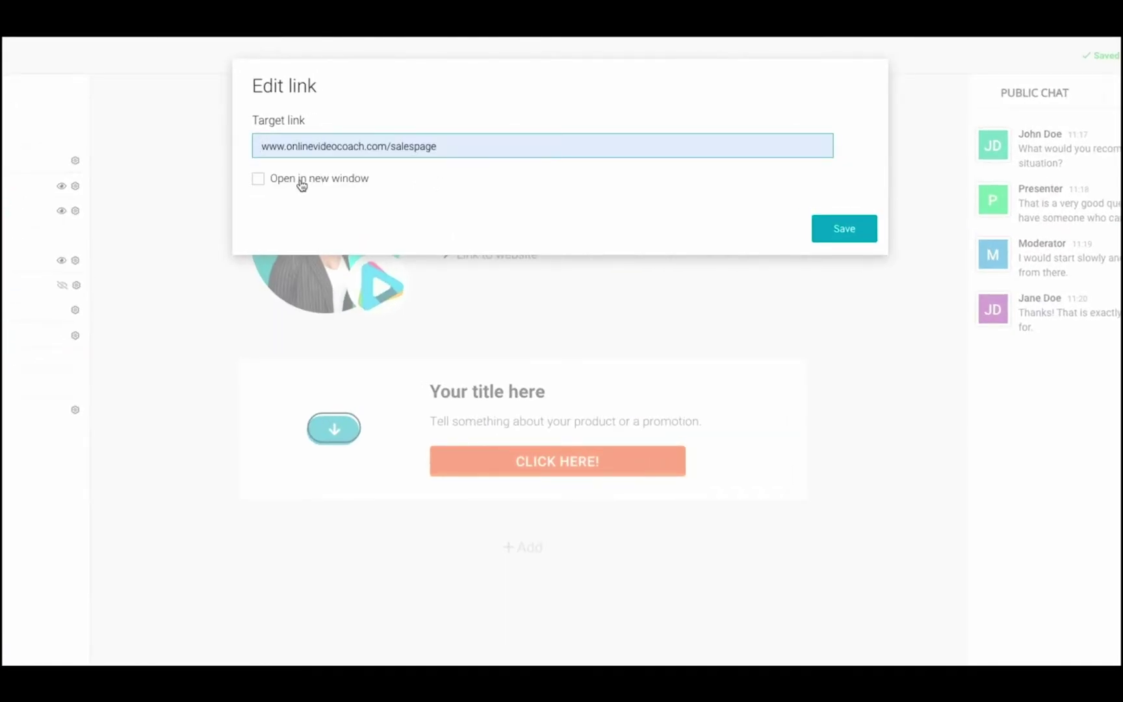
pyautogui.click(301, 185)
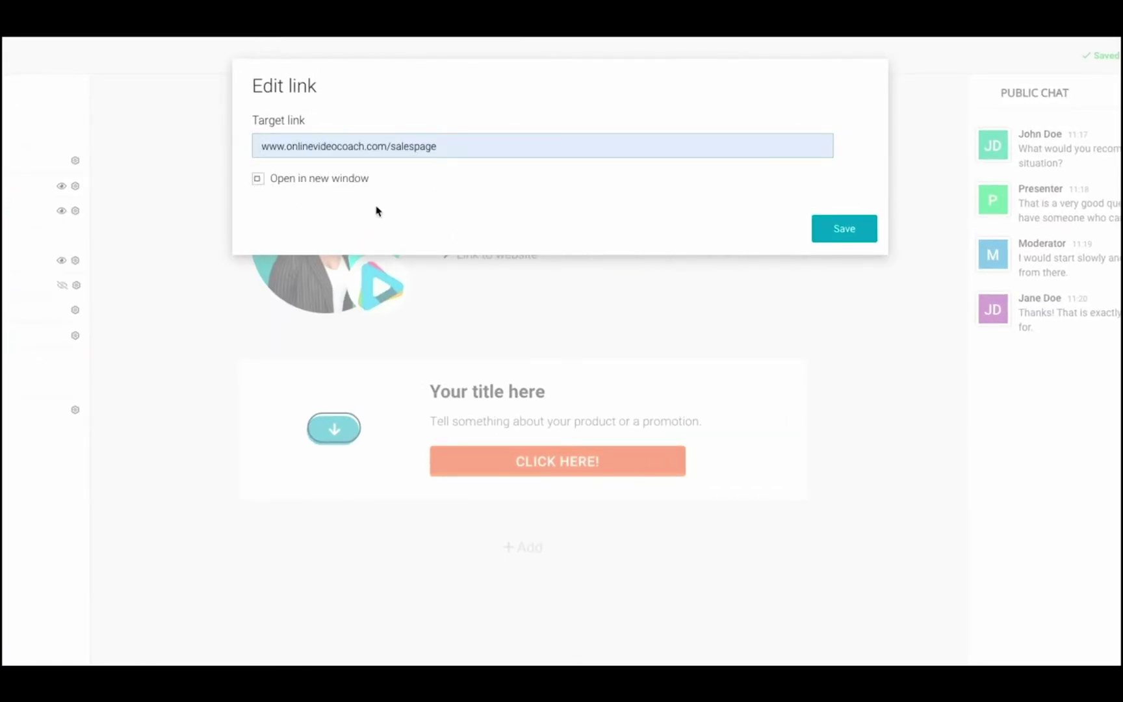
pyautogui.click(841, 233)
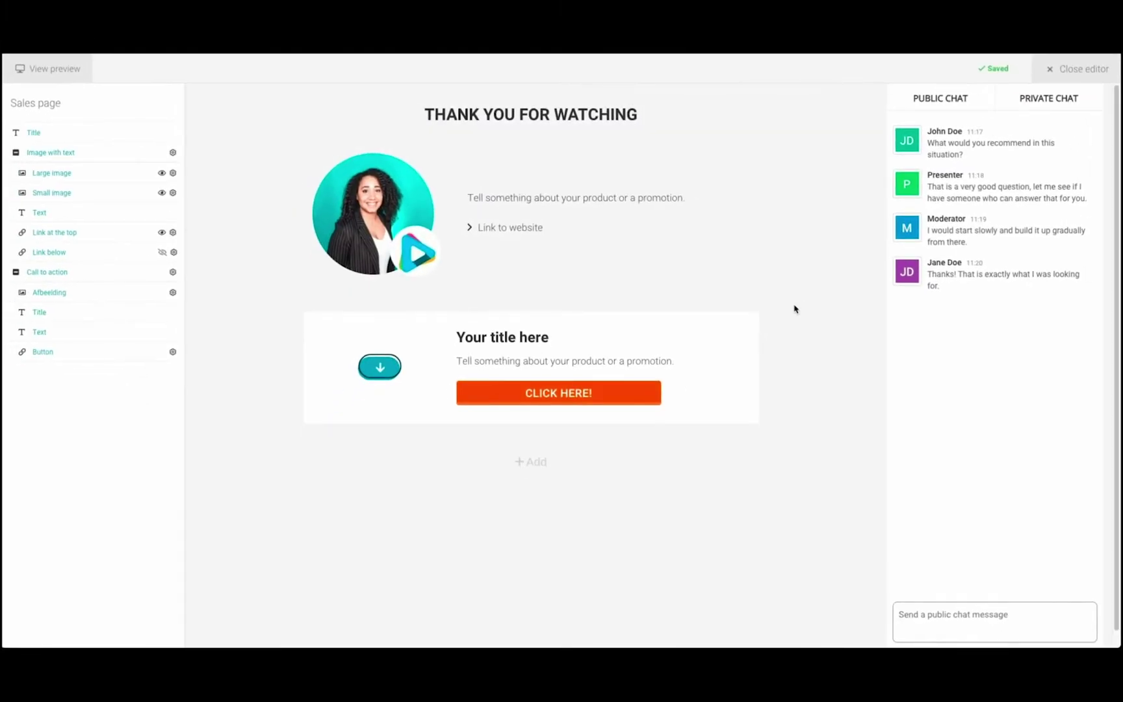
# Edit the promo paragraph and retitle the CTA 'Online video coaching' with the video-projects subtitle.
pyautogui.click(672, 195)
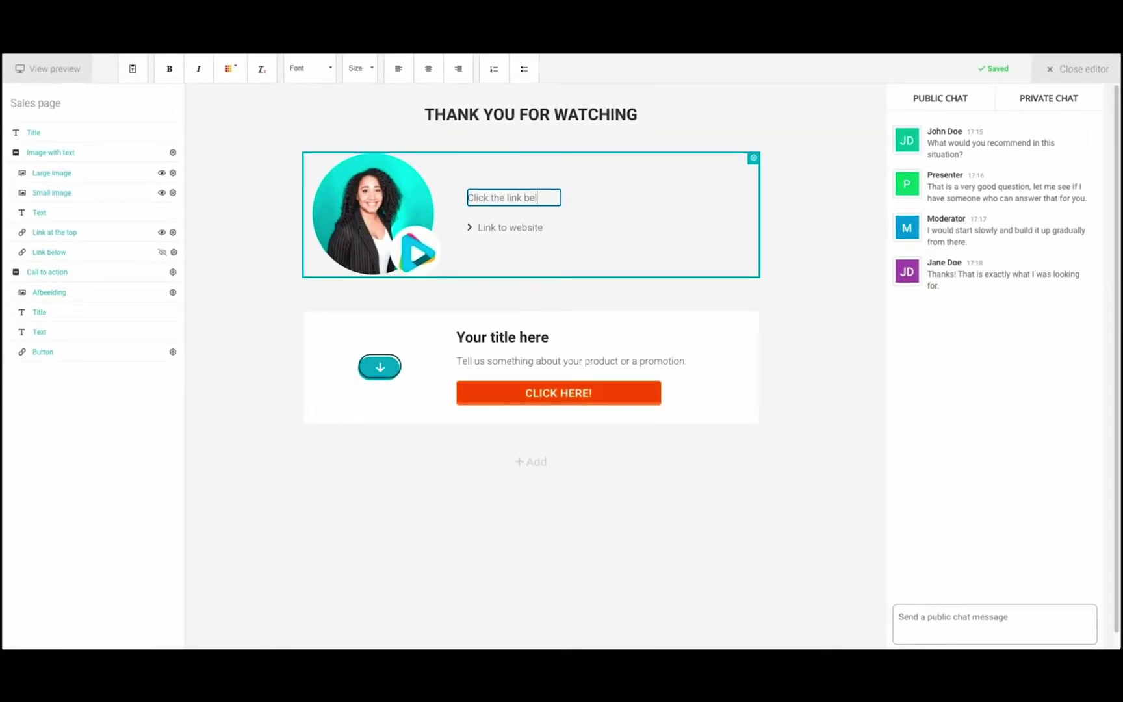
pyautogui.write('e information.')
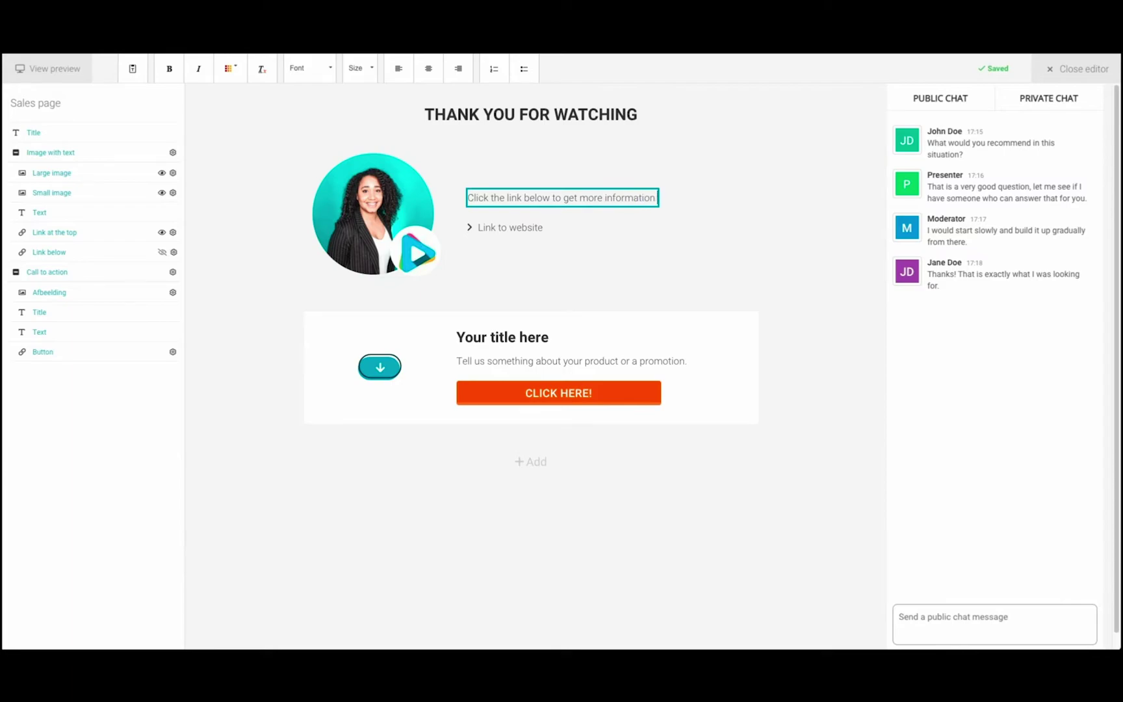
pyautogui.write('urse')
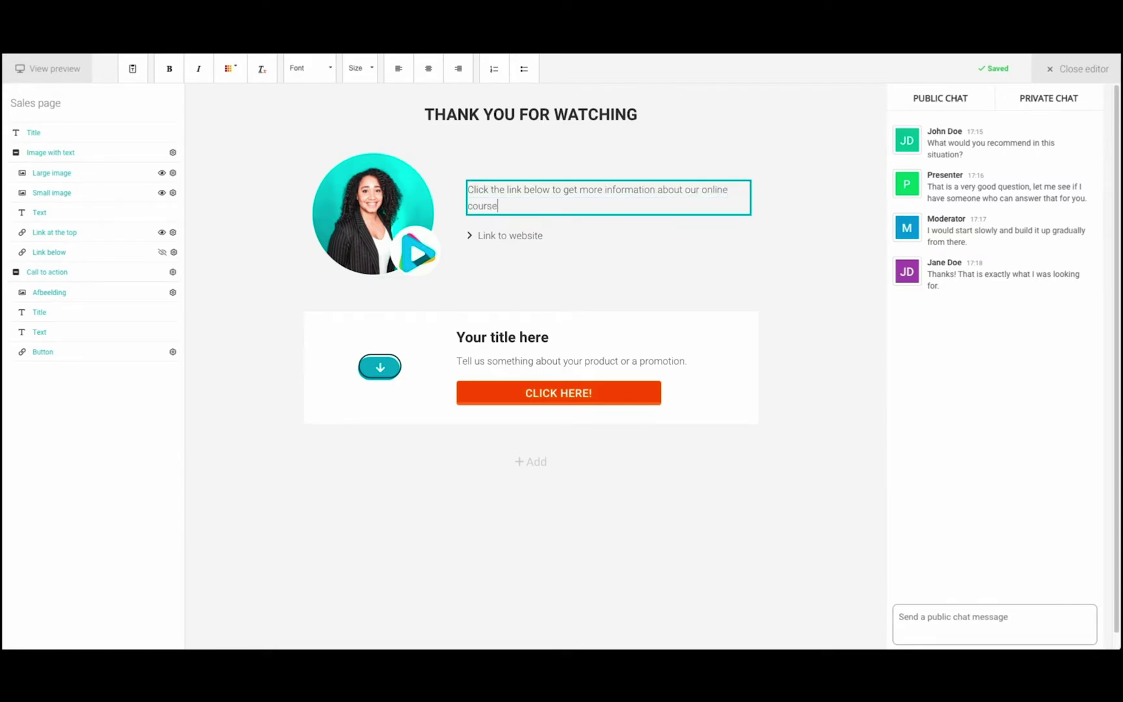
pyautogui.click(839, 238)
pyautogui.click(502, 336)
pyautogui.write('Online video coaching')
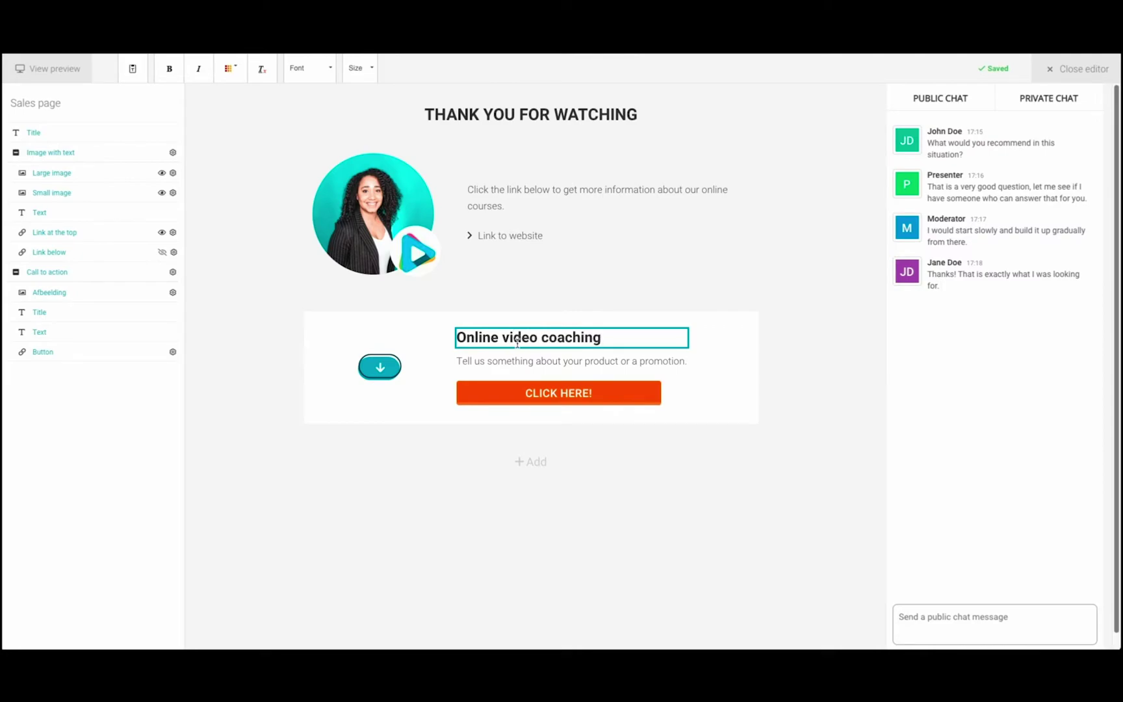
pyautogui.press('Tab')
pyautogui.press('BackSpace')
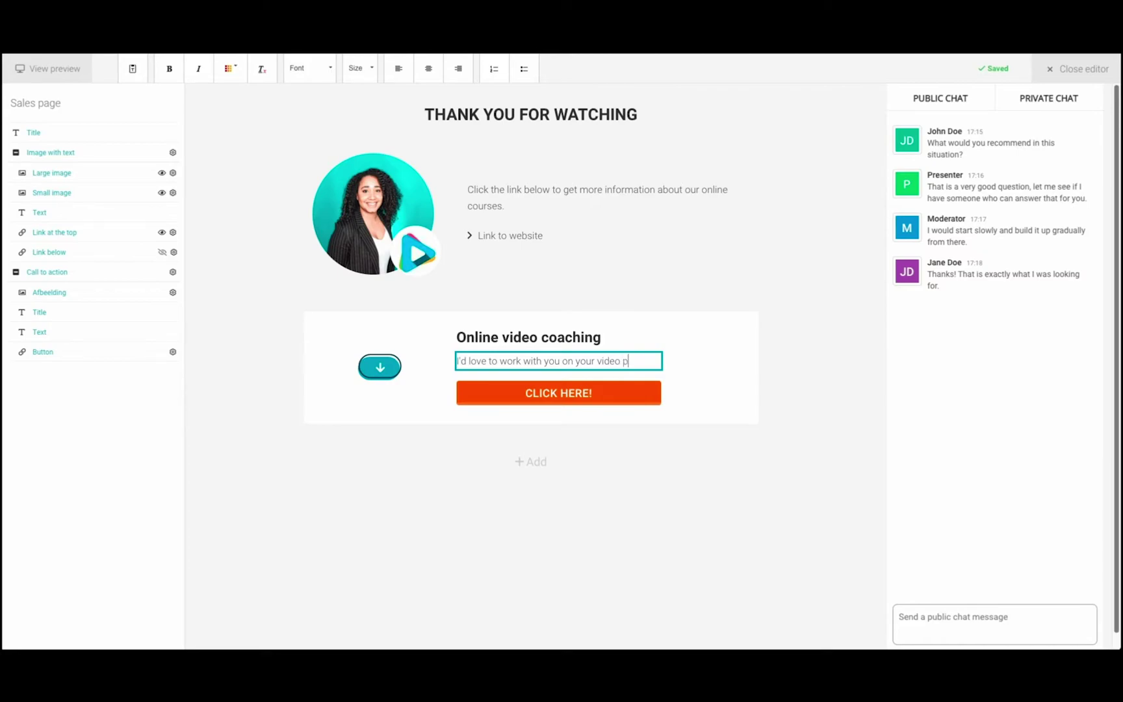
pyautogui.write("I'd love to work with you on your video projects! Click here to find out more.")
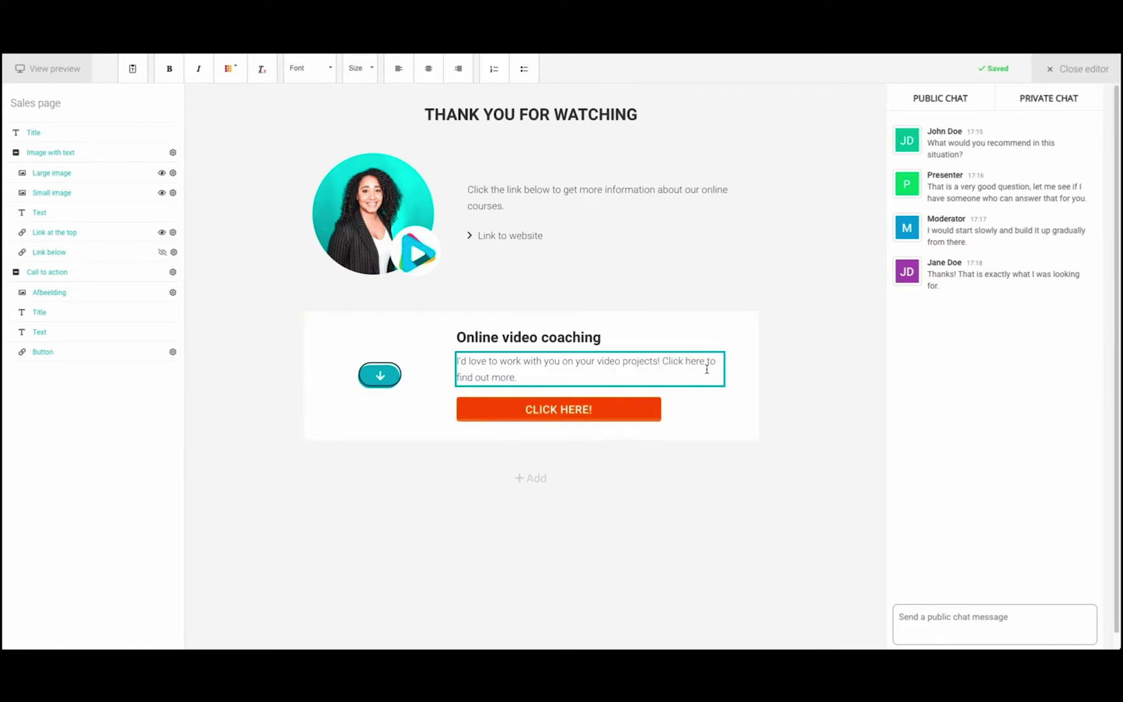
pyautogui.click(830, 363)
# Set the call-to-action image to the product box, then preview and close the sales page editor.
pyautogui.click(381, 374)
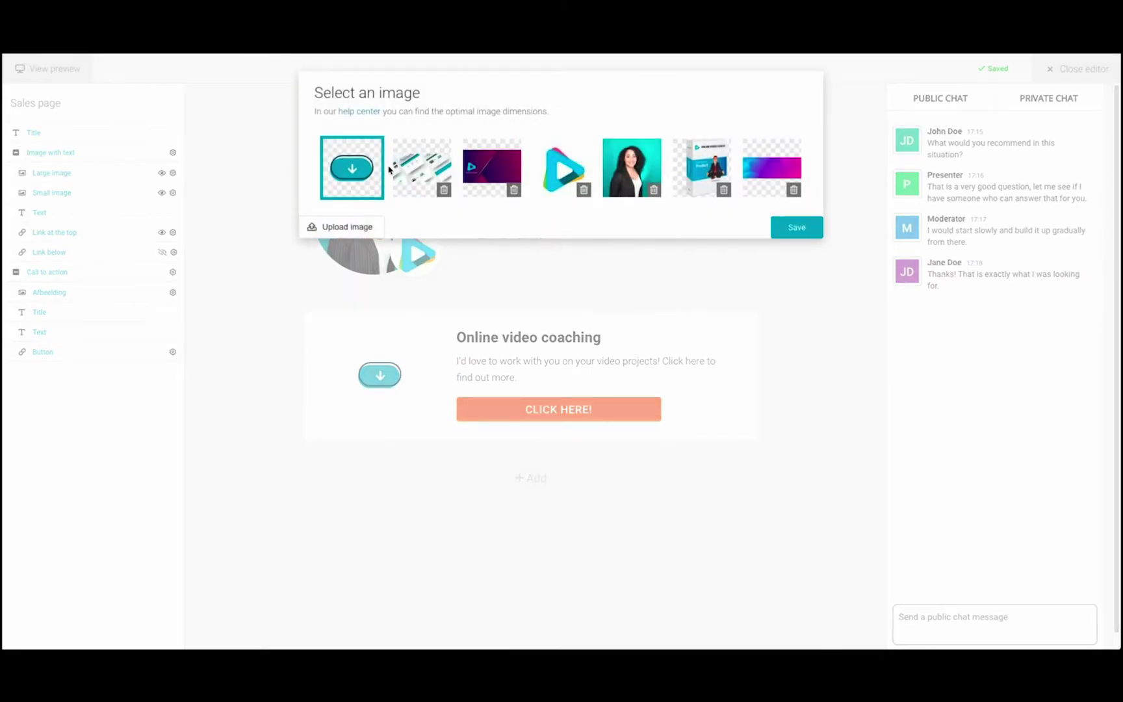
pyautogui.click(702, 168)
pyautogui.click(794, 226)
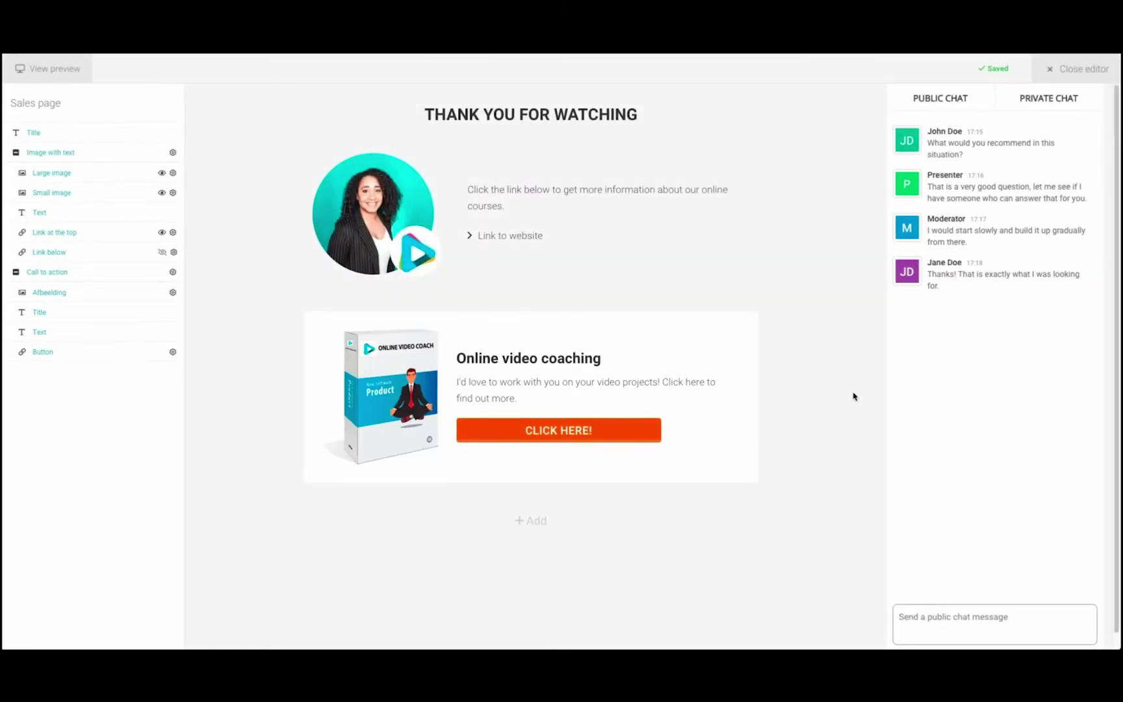
pyautogui.click(47, 68)
pyautogui.click(47, 68)
pyautogui.click(1089, 73)
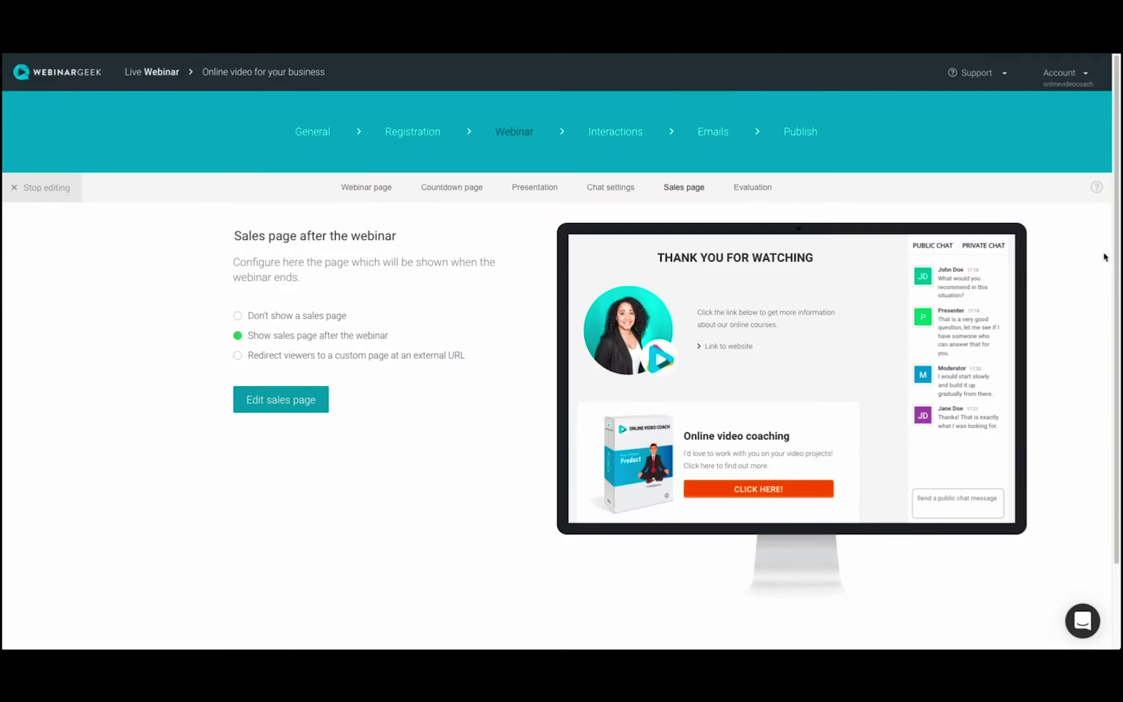
pyautogui.click(745, 191)
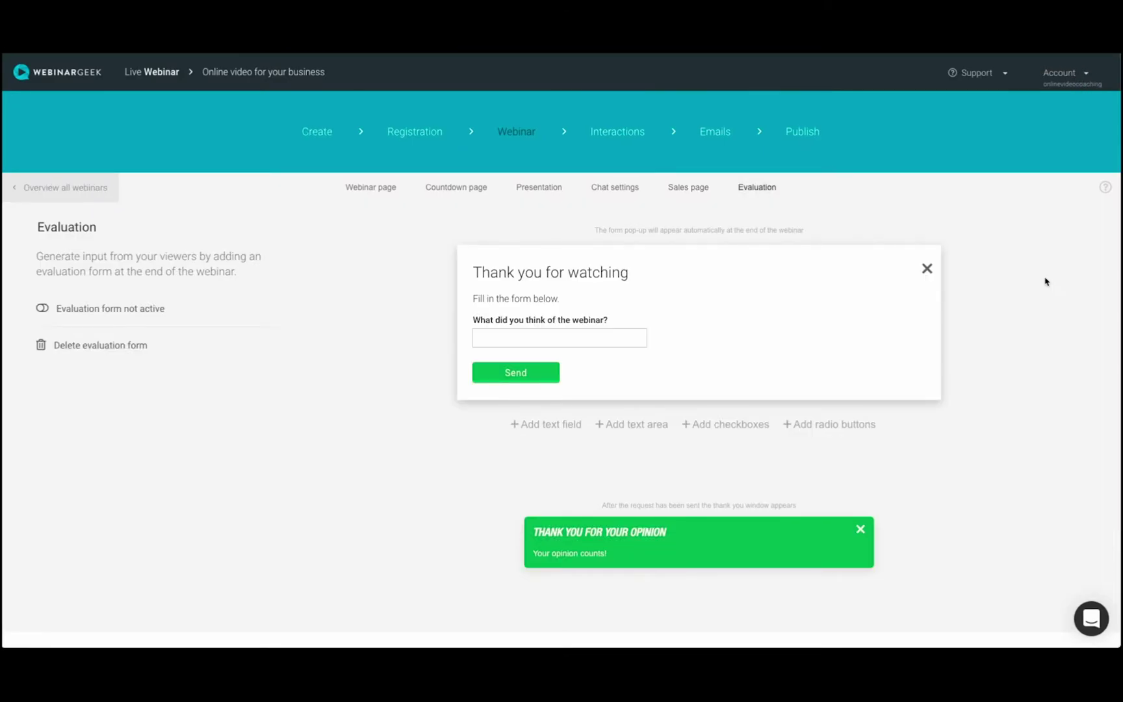
# Activate the evaluation form with a checkbox question 'What can we do better?' (Presentation, Video, Audio).
pyautogui.click(45, 311)
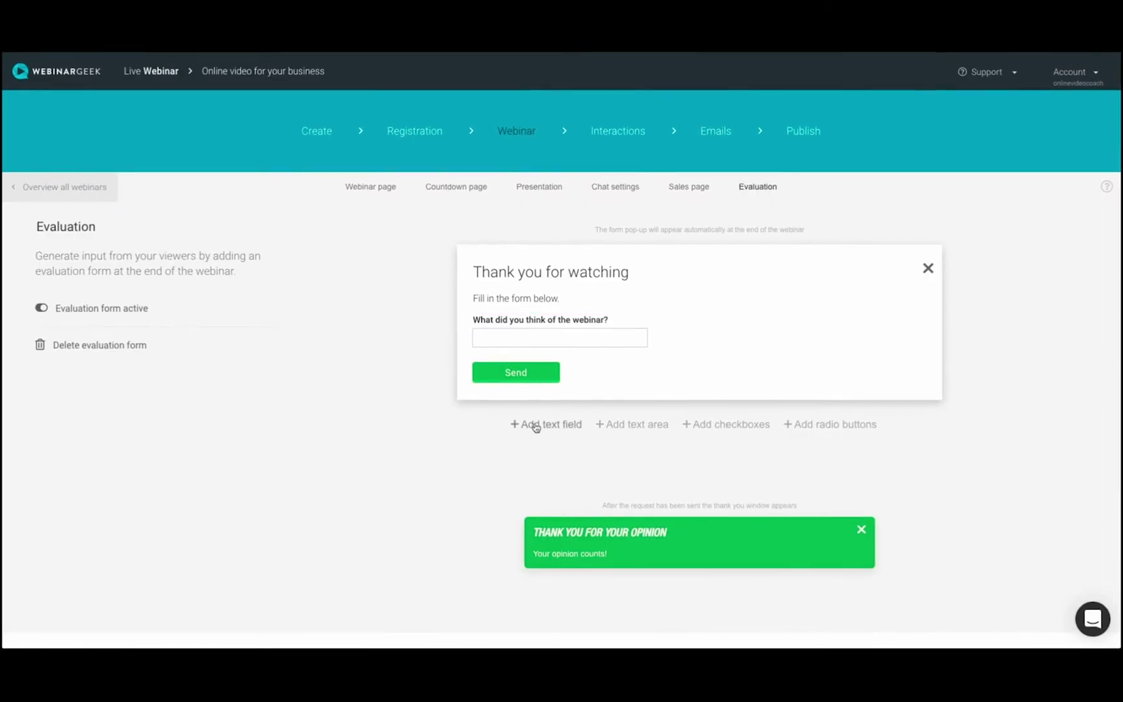
pyautogui.click(767, 450)
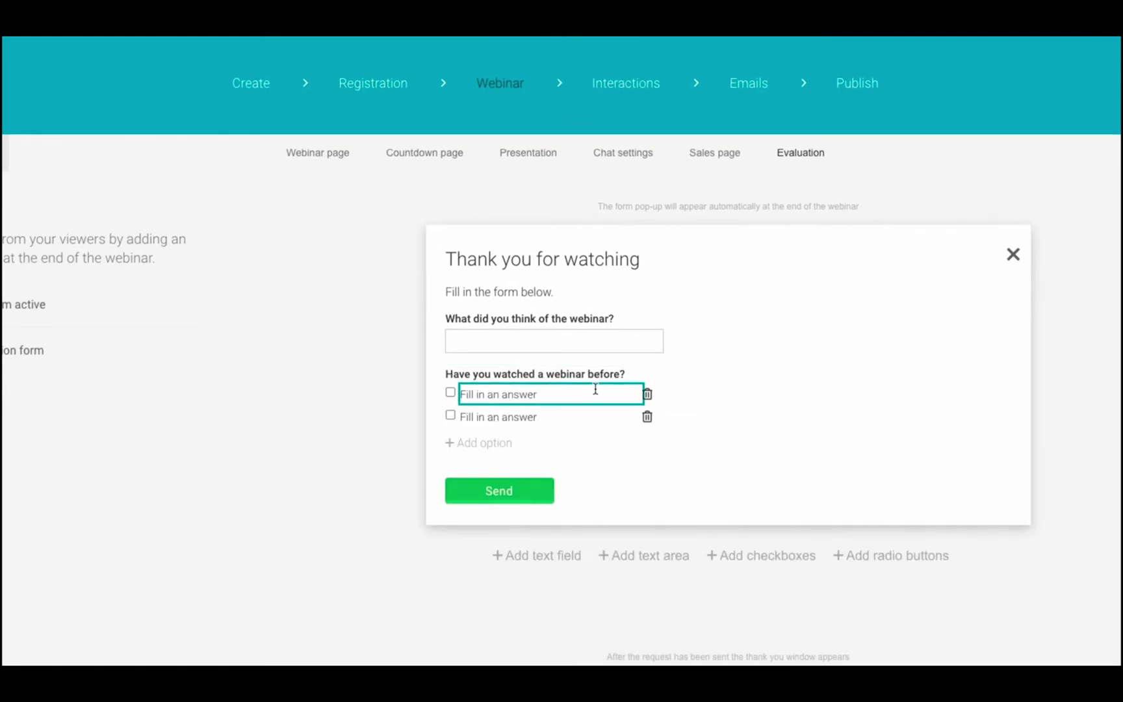
pyautogui.click(575, 374)
pyautogui.write('What can we do better?')
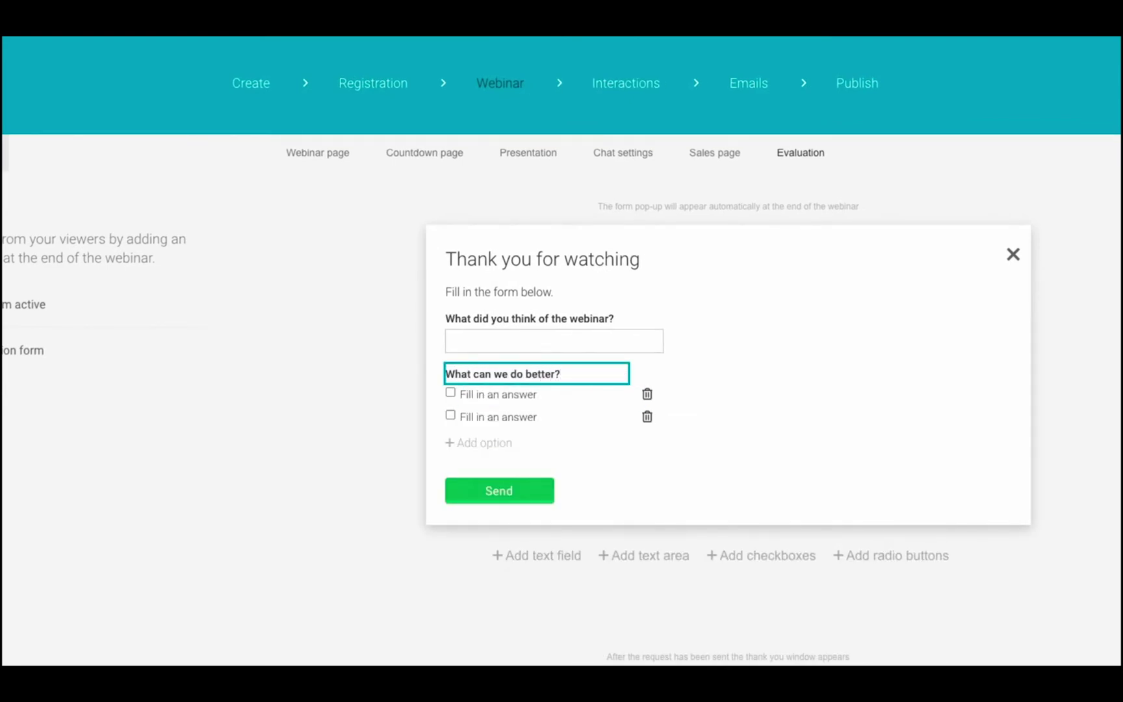
pyautogui.press('Tab')
pyautogui.write('Pree')
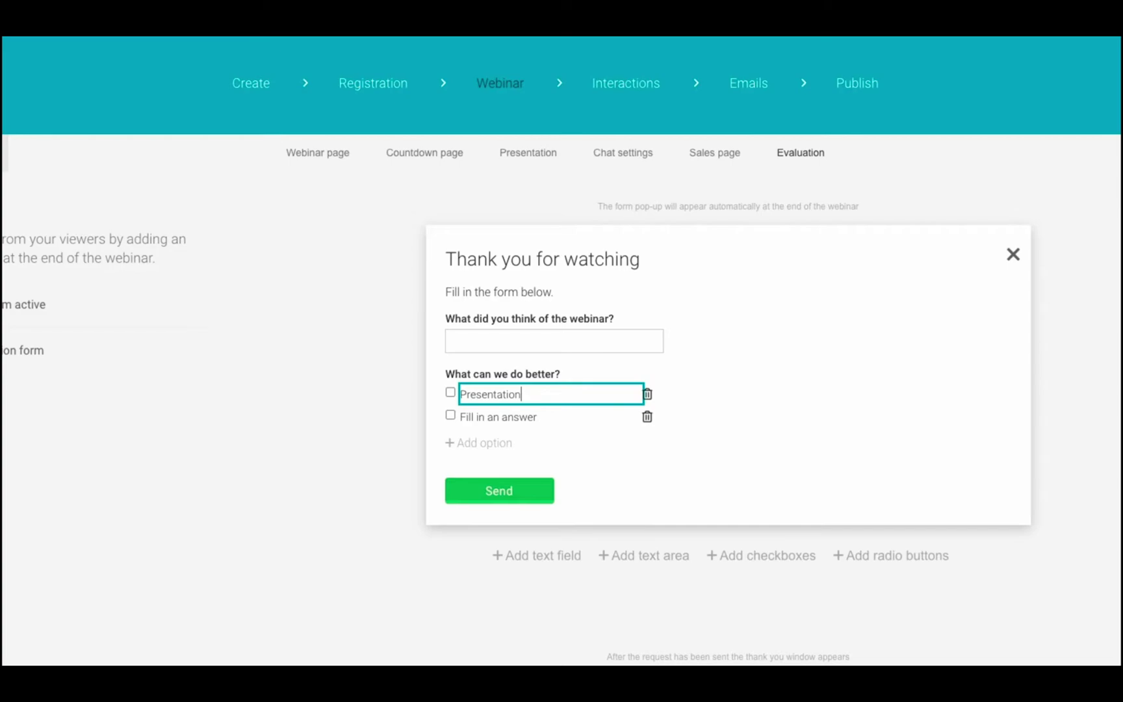
pyautogui.click(545, 416)
pyautogui.write('Video')
pyautogui.click(484, 443)
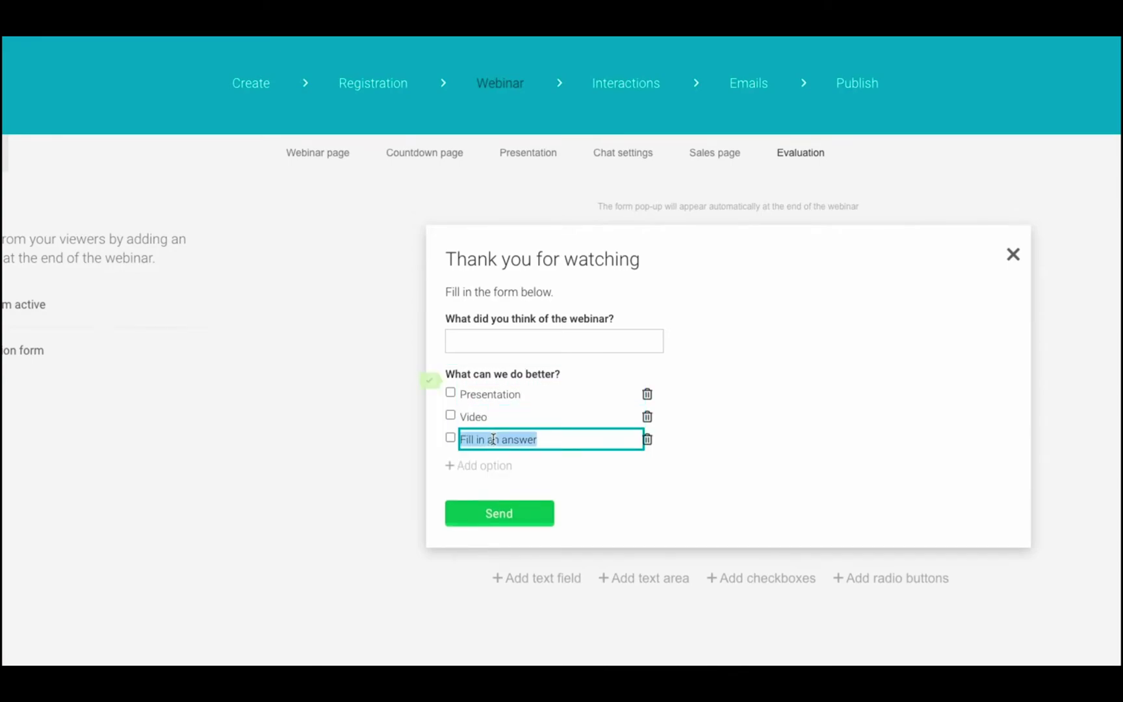
pyautogui.write('Audio')
pyautogui.click(365, 425)
pyautogui.scroll(-1, 845, 521)
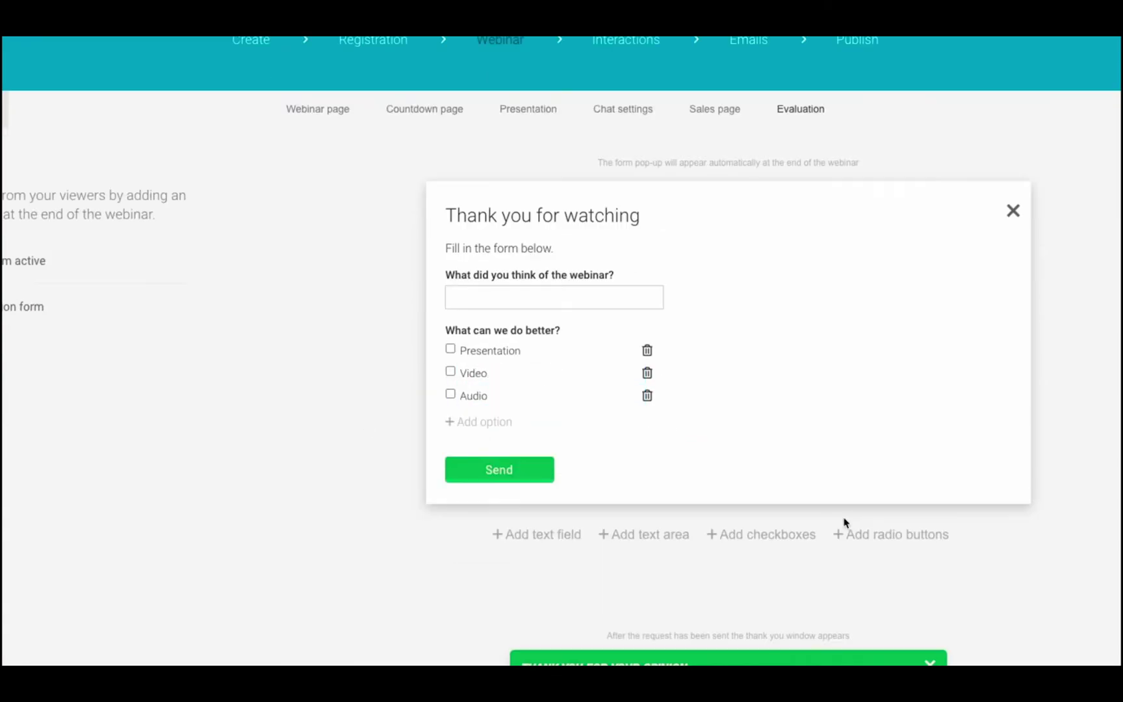
# Add a radio question 'Please rate the webinar from 1 to 5' with options 1–5.
pyautogui.click(882, 536)
pyautogui.click(523, 456)
pyautogui.write('Please rate the webinar from 1 t')
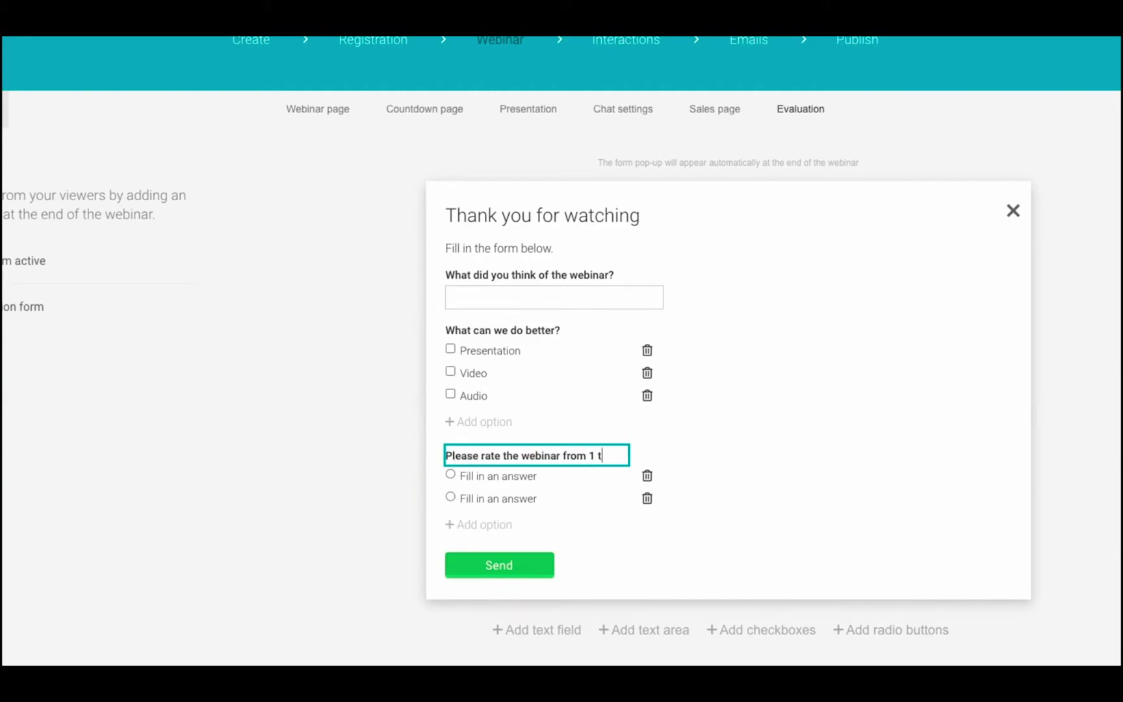
pyautogui.click(468, 475)
pyautogui.write('1')
pyautogui.click(469, 498)
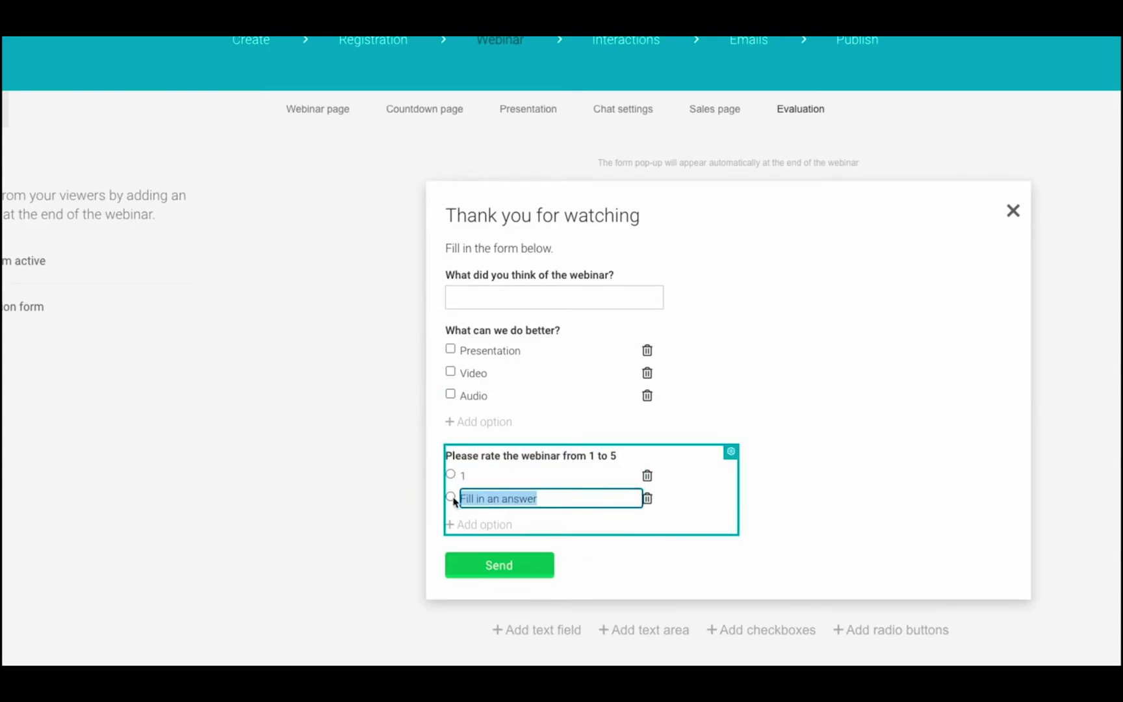
pyautogui.write('2')
pyautogui.click(484, 525)
pyautogui.write('3')
pyautogui.press('Return')
pyautogui.write('4')
pyautogui.press('Return')
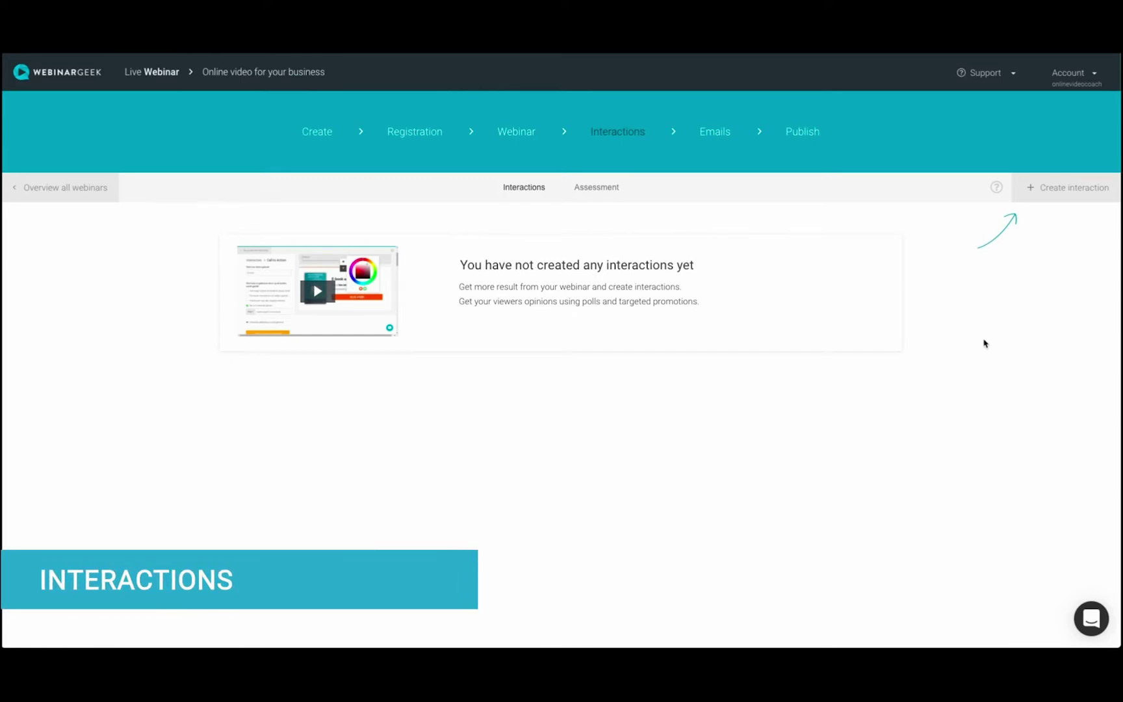
# Show the interaction types Call to action, Poll, Quiz and Information under Create interaction.
pyautogui.click(1055, 189)
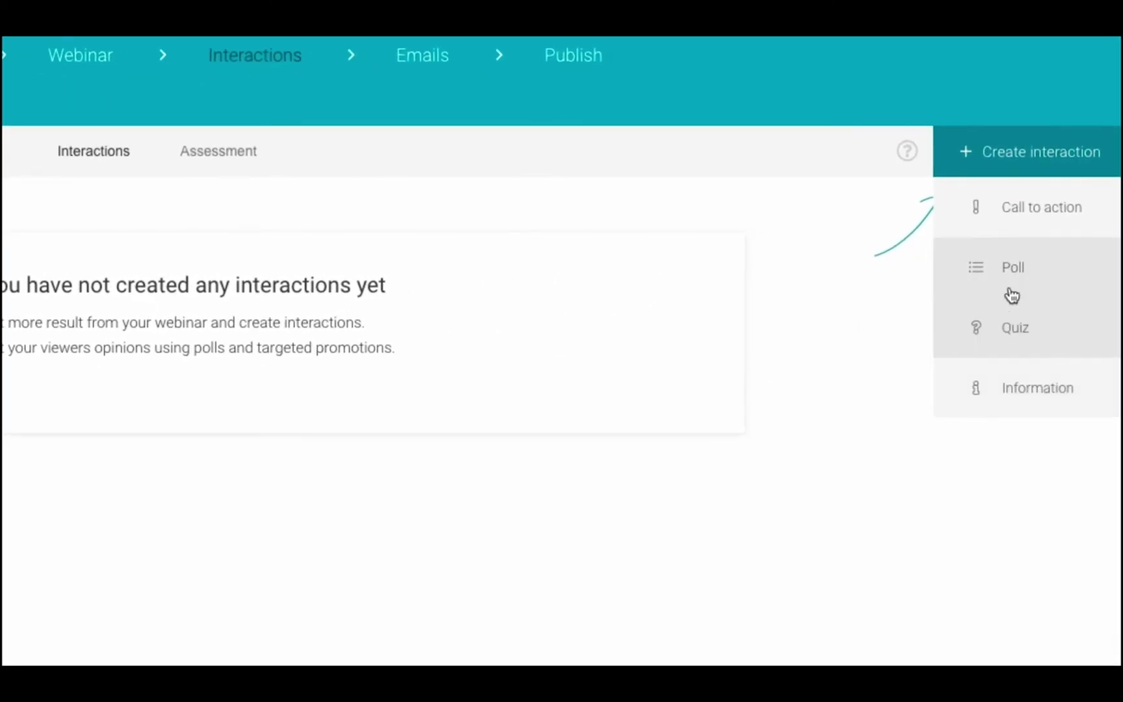
# Start a call to action named Free e-book with a new title and download description.
pyautogui.click(1017, 208)
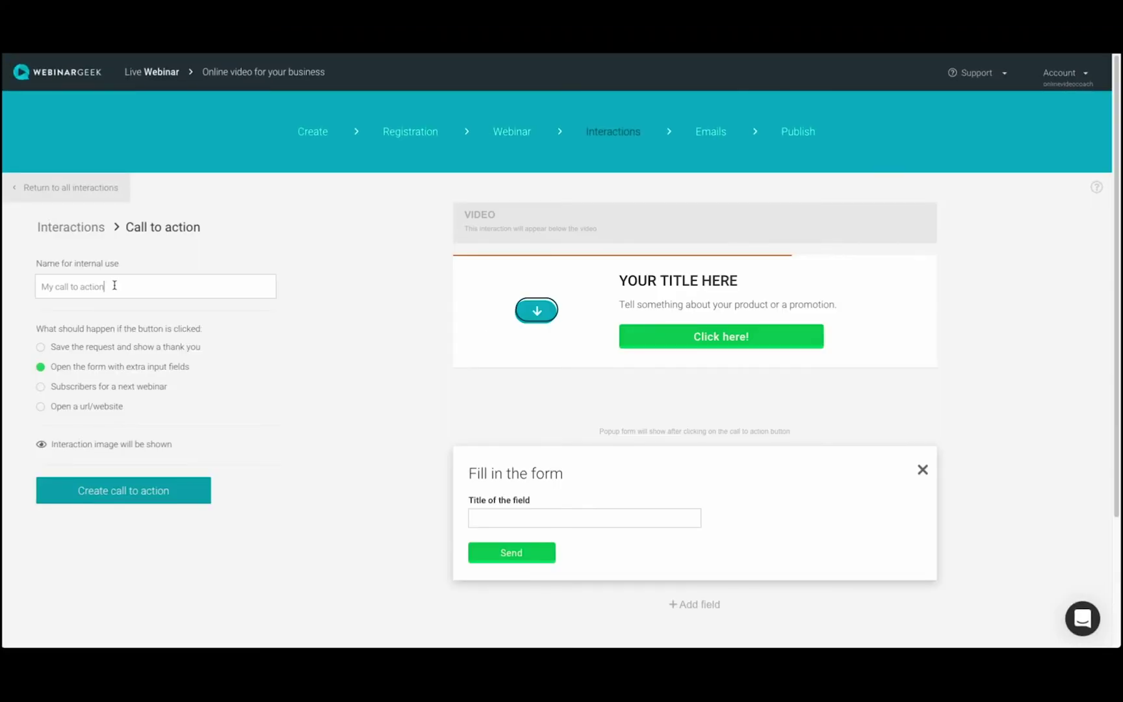
pyautogui.moveTo(115, 285); pyautogui.dragTo(27, 280)
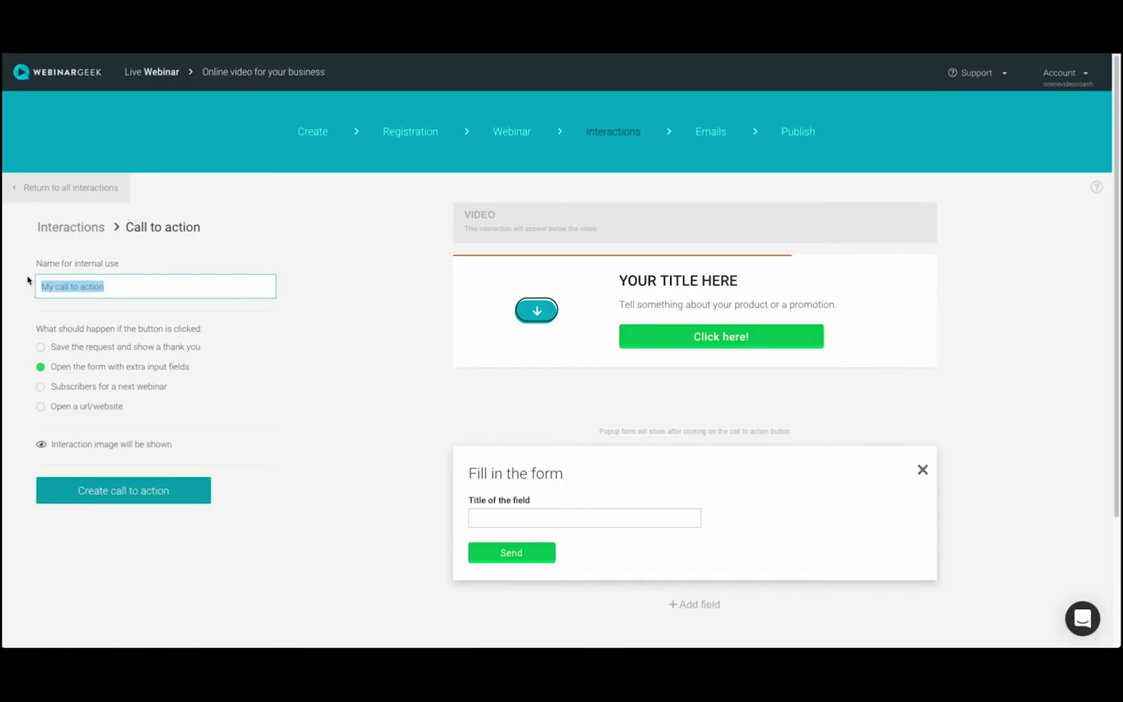
pyautogui.write('Free e-book')
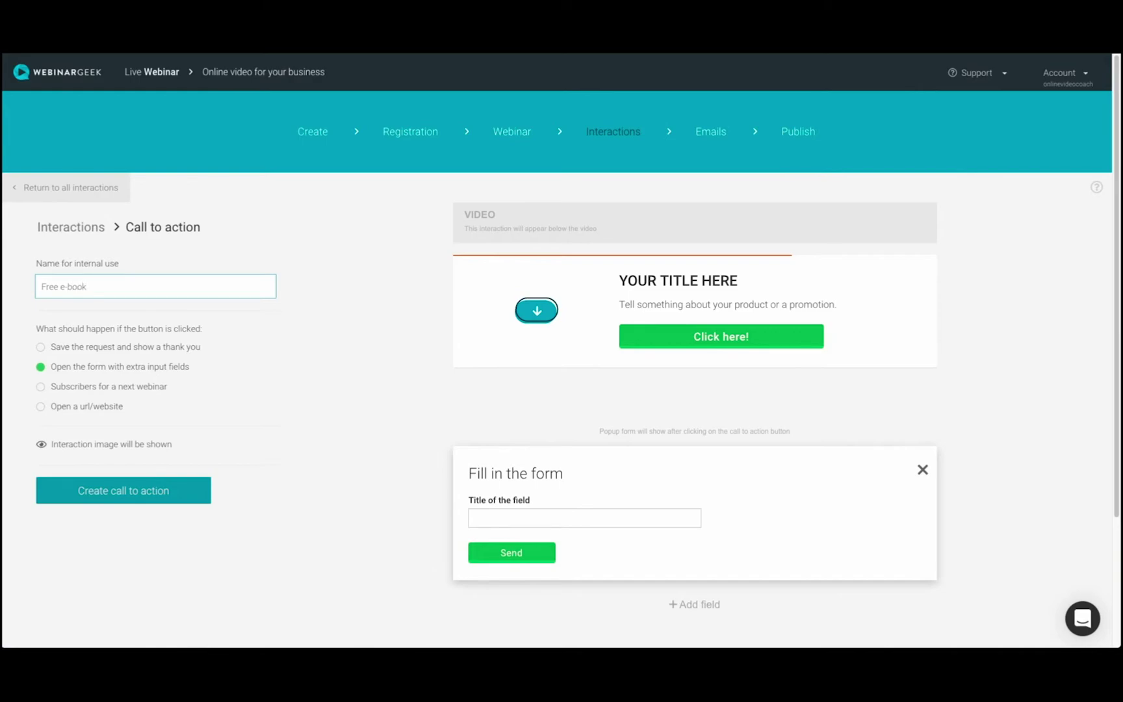
pyautogui.click(678, 281)
pyautogui.hotkey('ctrl', 'a')
pyautogui.write('Free')
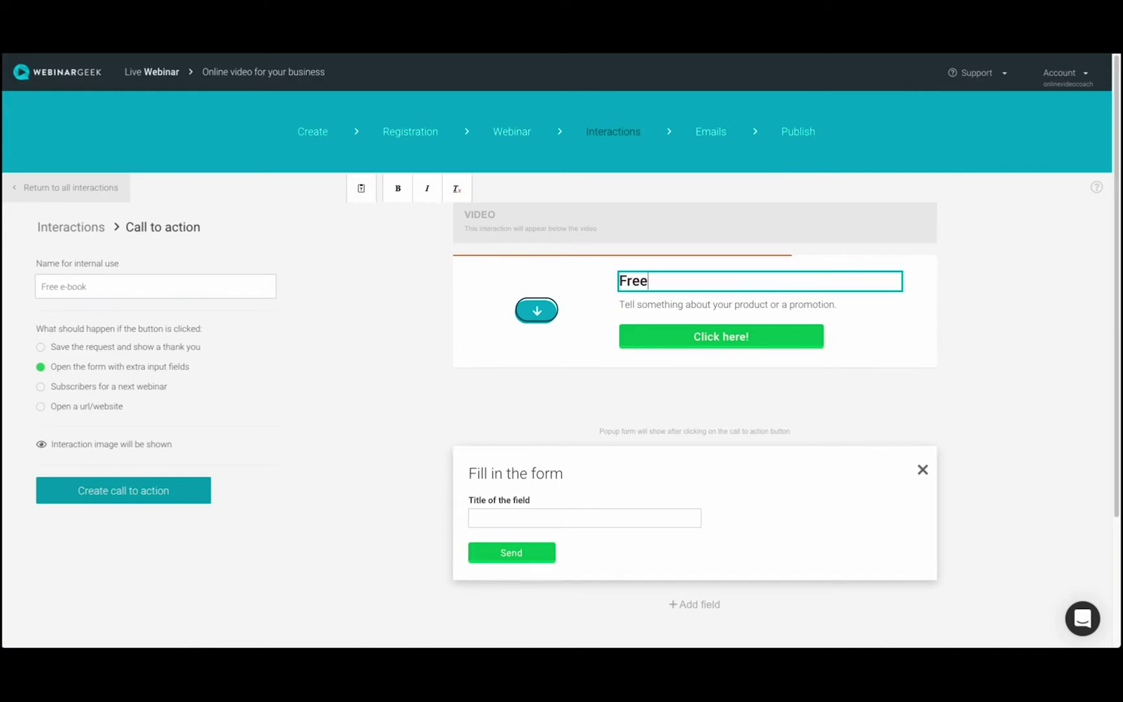
pyautogui.click(707, 305)
pyautogui.hotkey('ctrl', 'a')
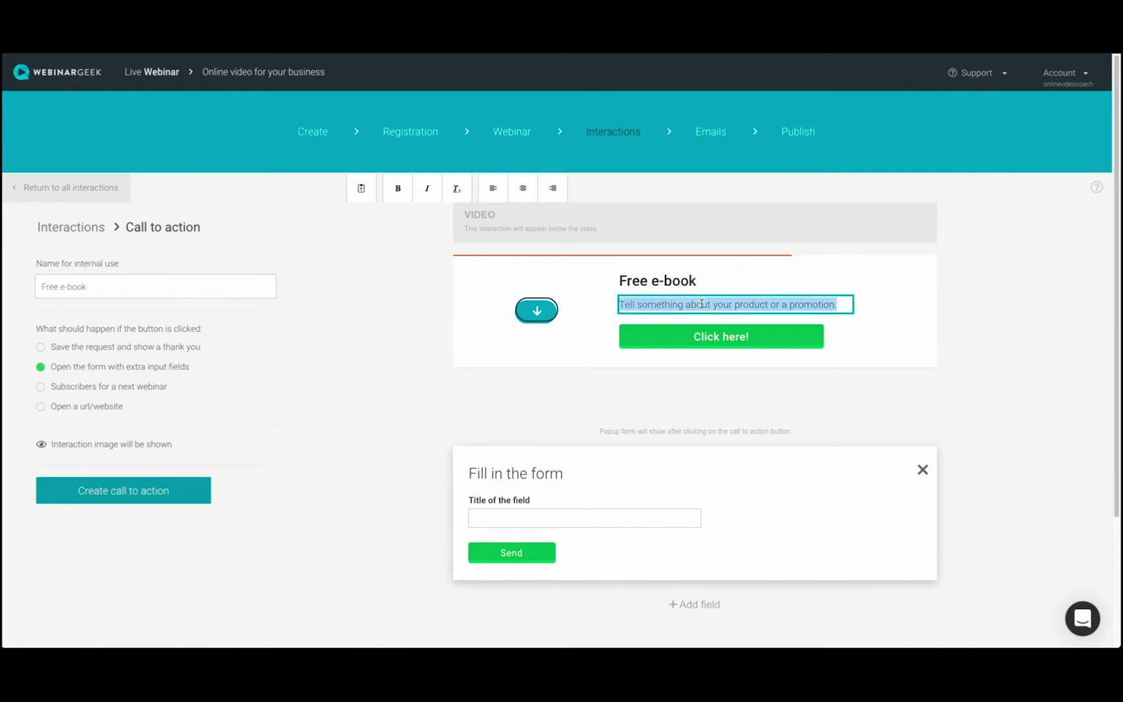
pyautogui.write('cli')
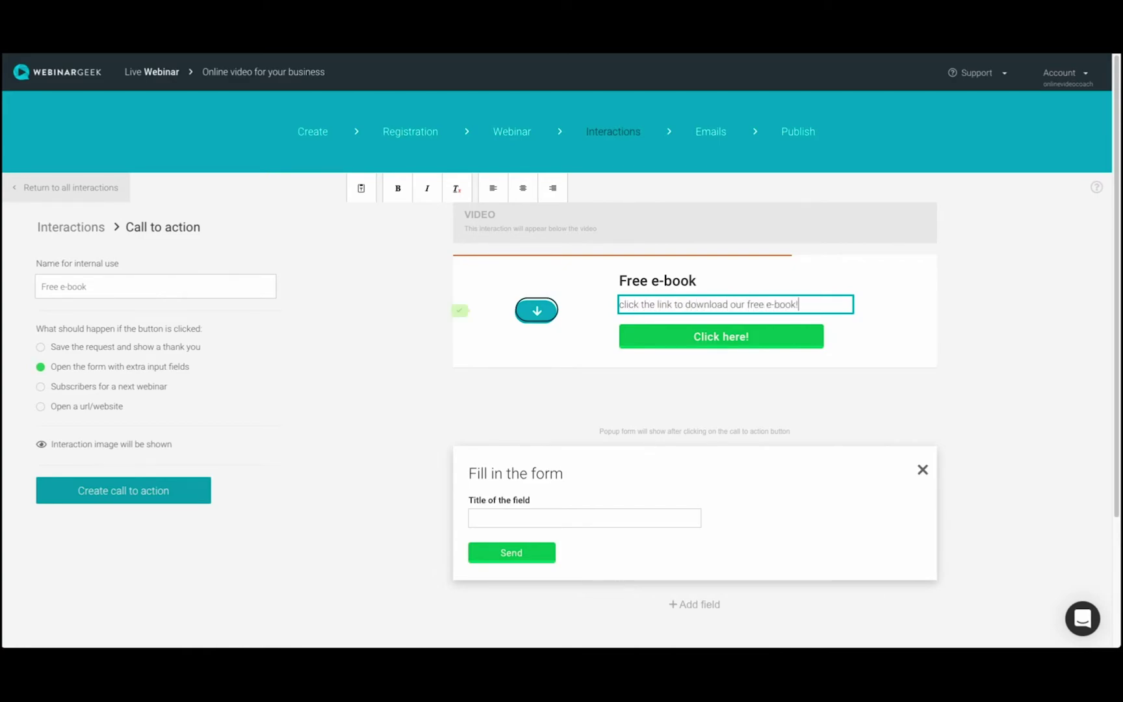
pyautogui.click(982, 333)
# Recolour the call-to-action button blue and create the Free e-book call to action.
pyautogui.click(747, 347)
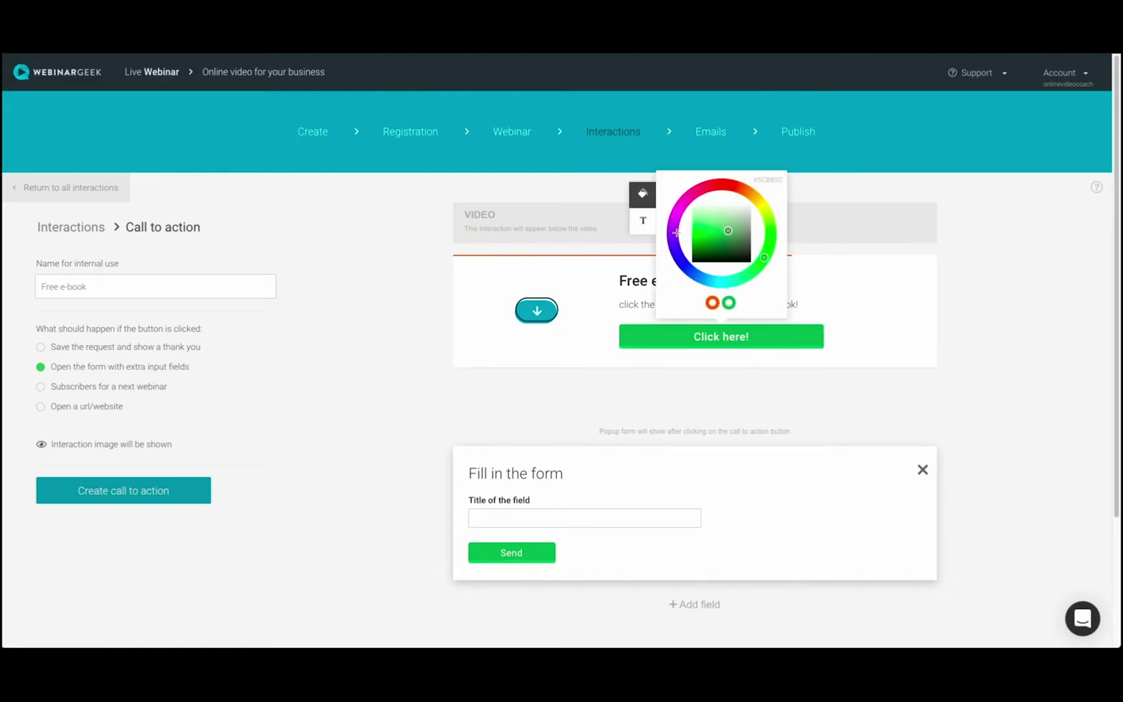
pyautogui.click(676, 232)
pyautogui.click(684, 269)
pyautogui.click(993, 354)
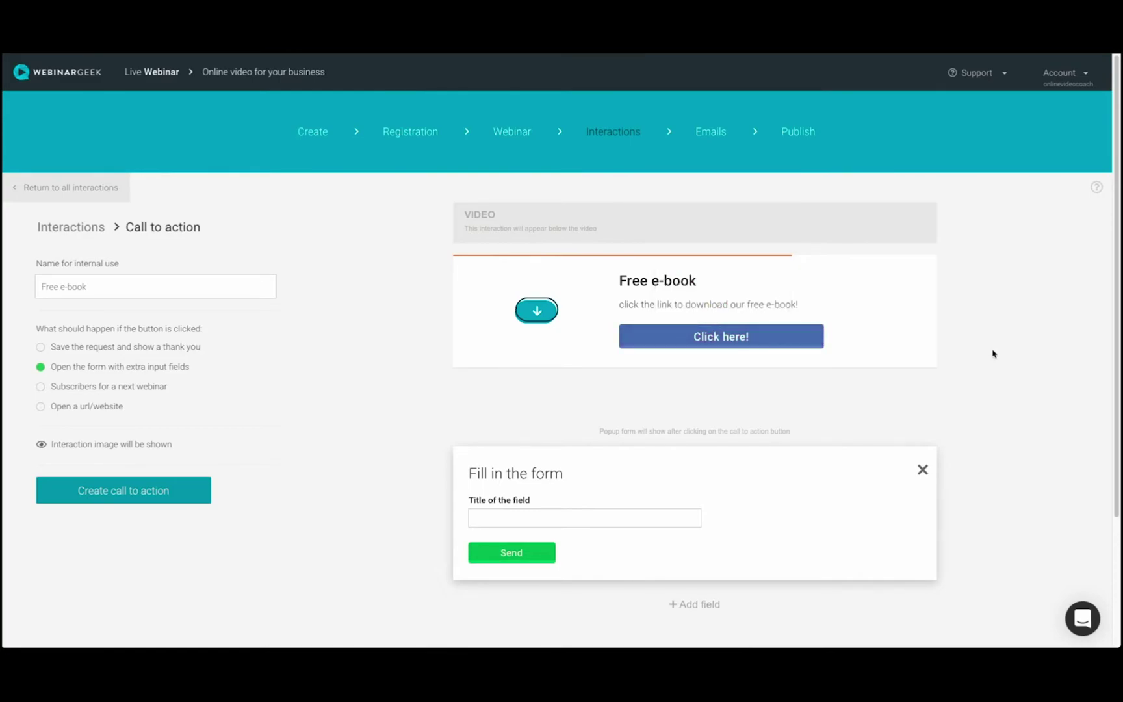
pyautogui.click(143, 497)
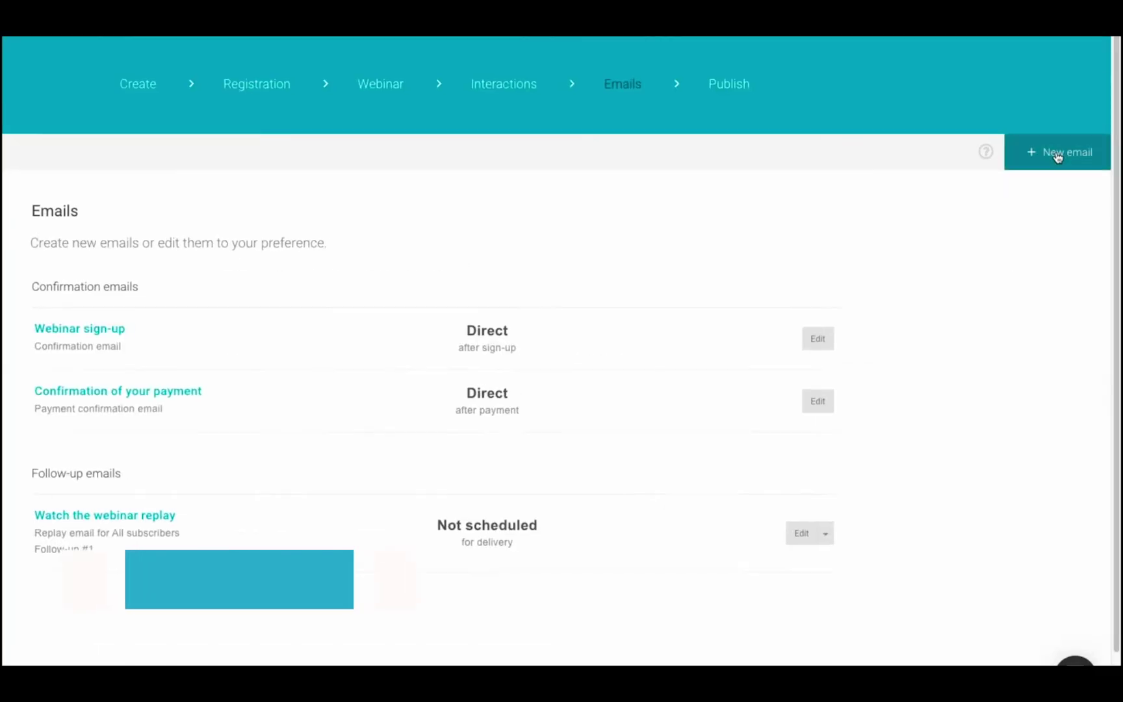
# Show the available email types under New email in the Emails step.
pyautogui.click(1014, 112)
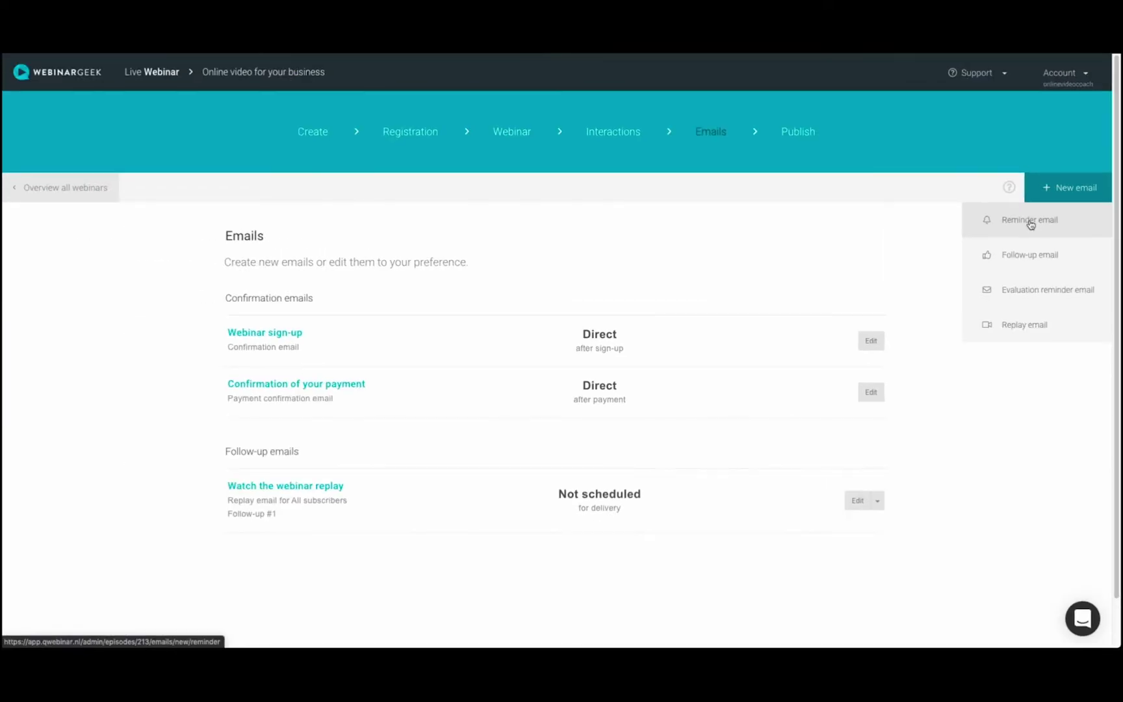
# Start a new reminder email from a fresh template and set the play-icon image as its logo.
pyautogui.click(1029, 222)
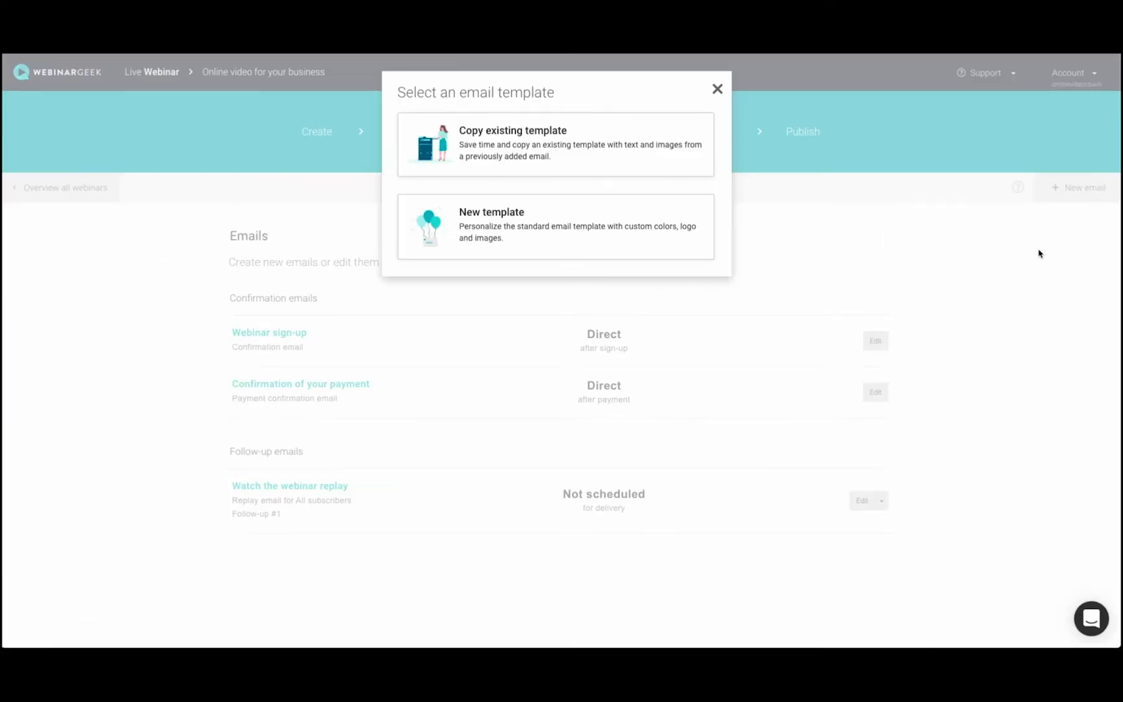
pyautogui.click(611, 226)
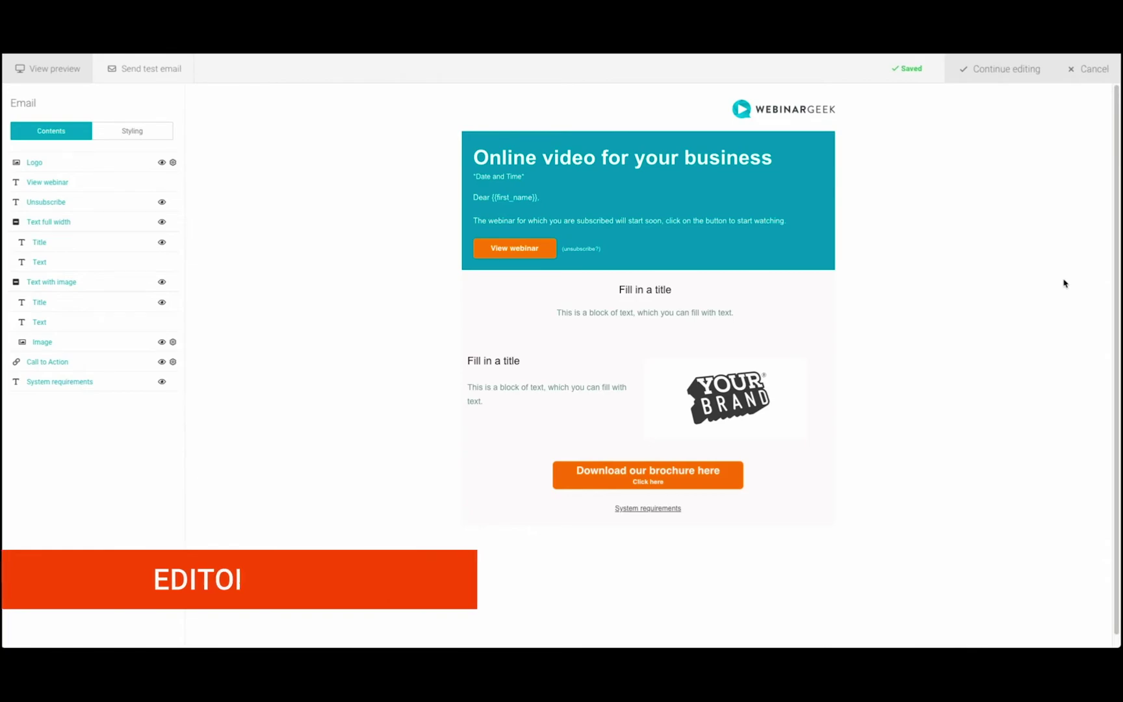
pyautogui.click(831, 109)
pyautogui.click(851, 127)
pyautogui.click(551, 170)
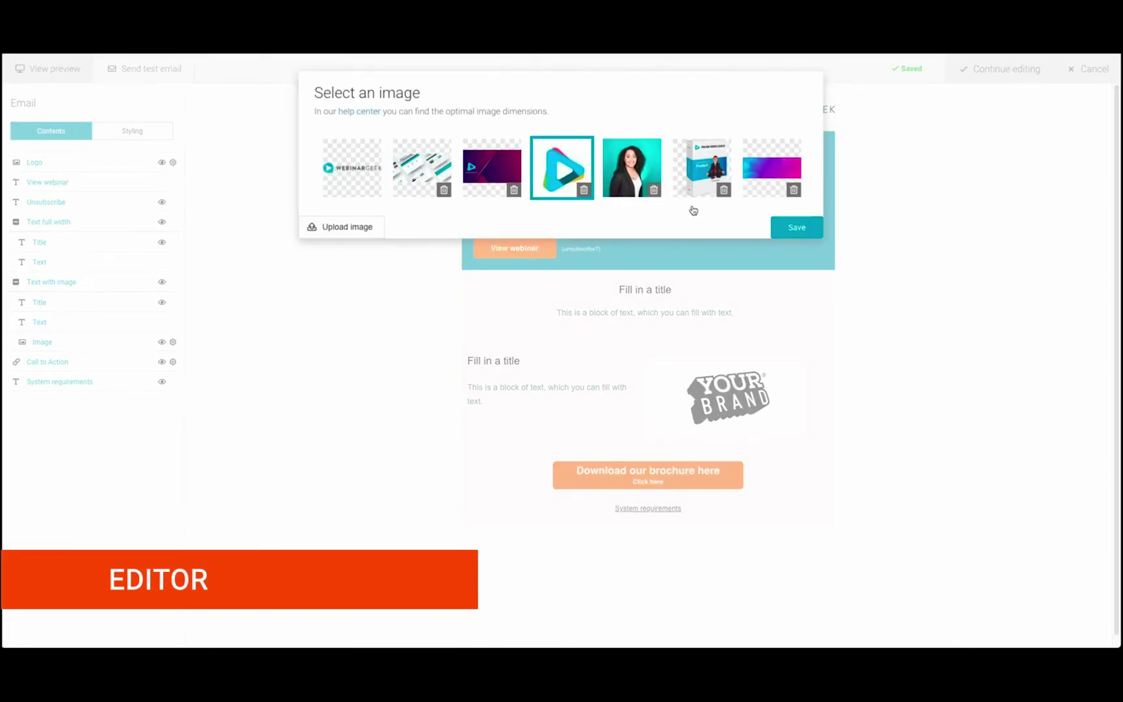
pyautogui.click(796, 227)
# Title the first section 'Online video coaching program' and add the online-strategy intro text.
pyautogui.click(664, 290)
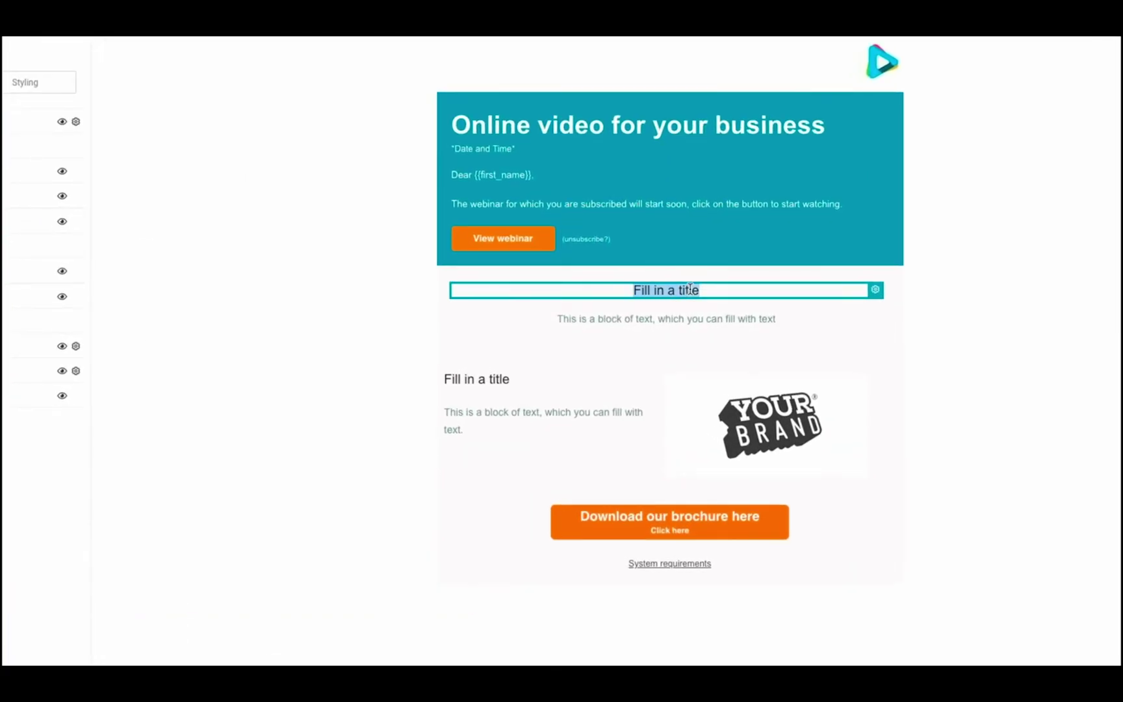
pyautogui.write('Online video coaching program')
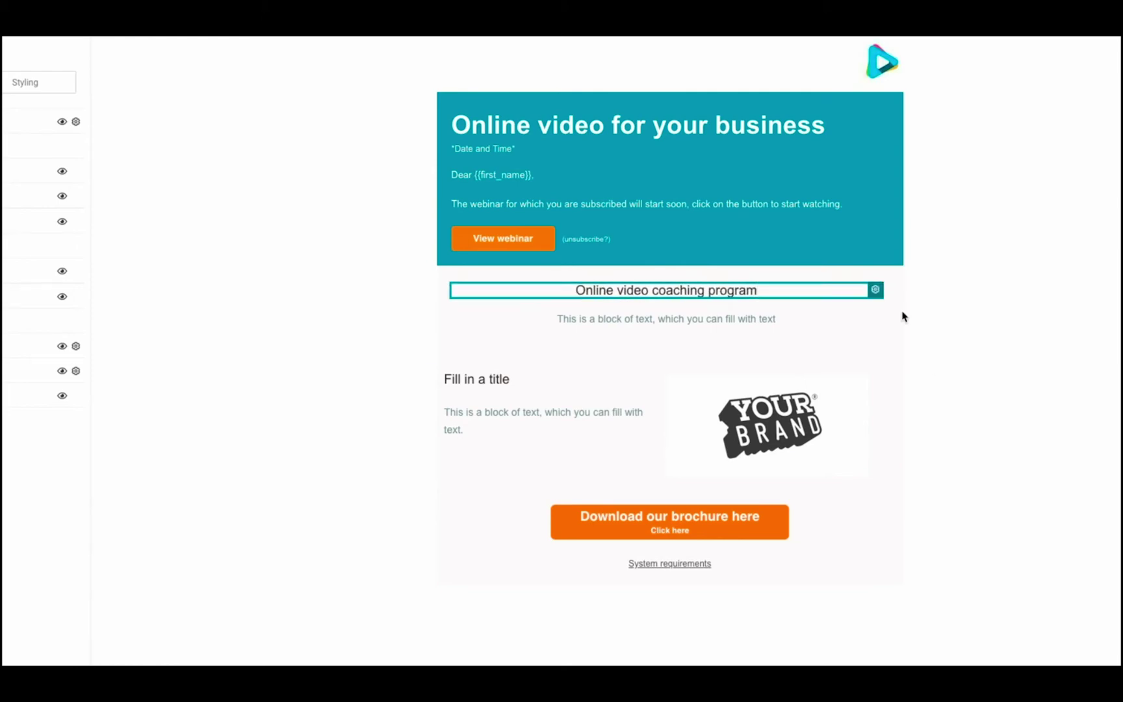
pyautogui.click(1021, 372)
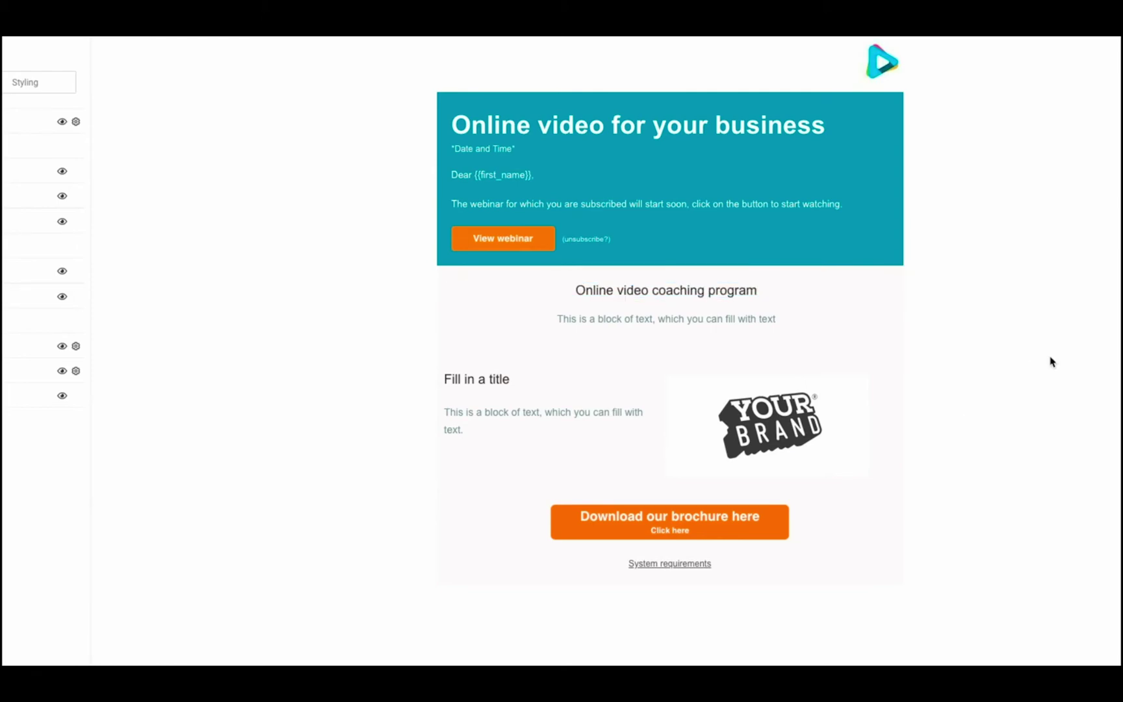
pyautogui.click(714, 317)
pyautogui.write('We love to help you crea')
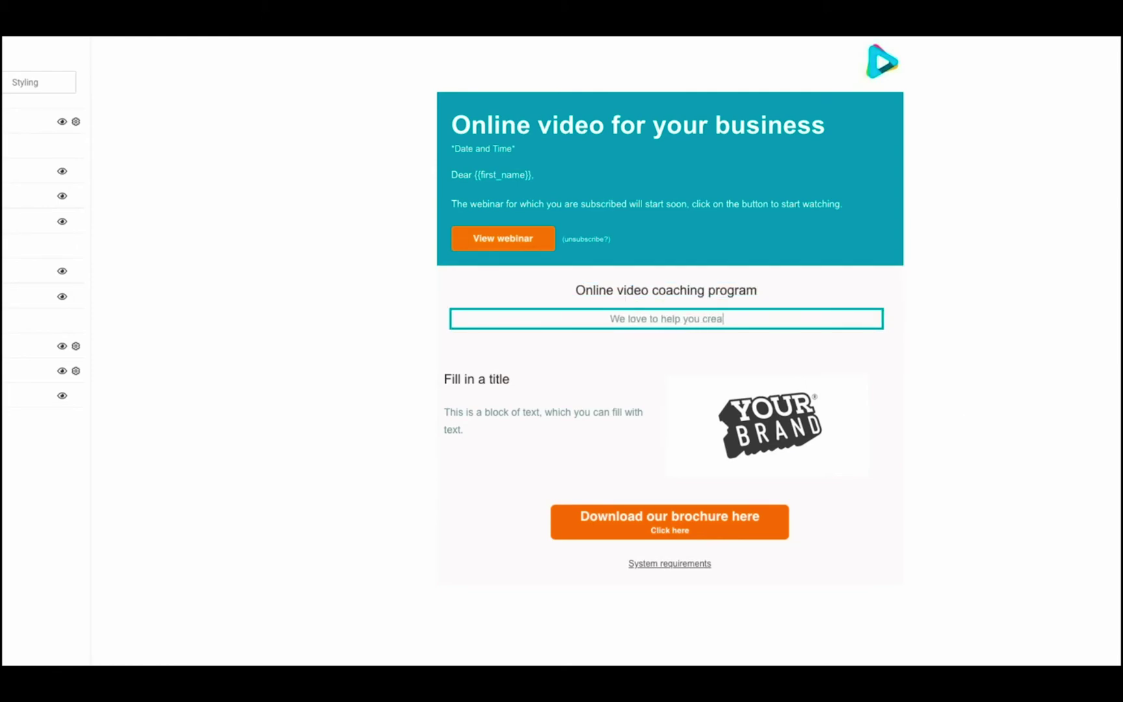
pyautogui.write('te an online strategy for your business.')
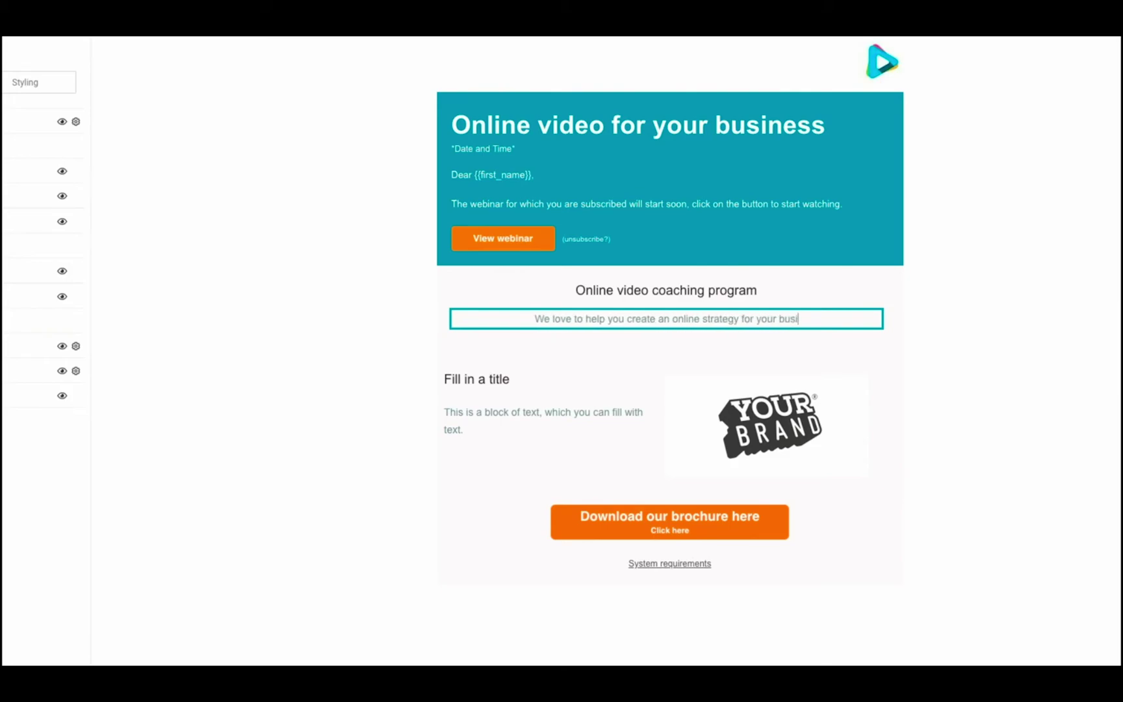
# Retitle the second section 'About t…' and swap its brand image for the coach's photo.
pyautogui.click(476, 378)
pyautogui.write('About the Online Video Coach')
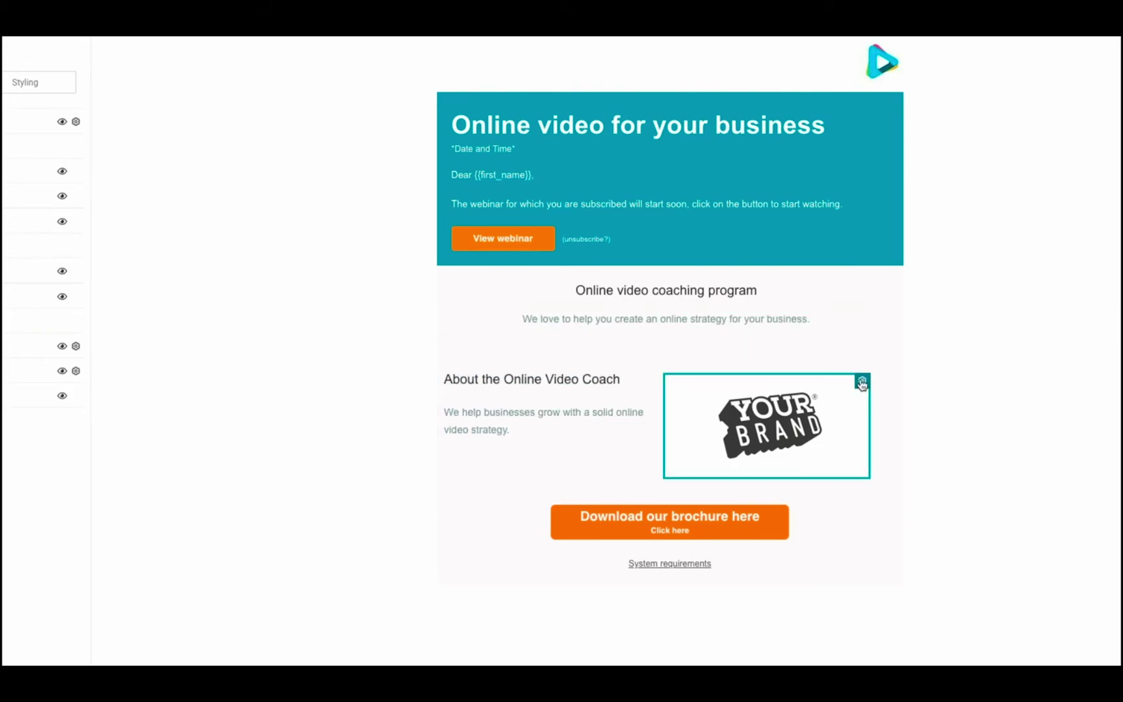
pyautogui.click(869, 403)
pyautogui.click(1098, 443)
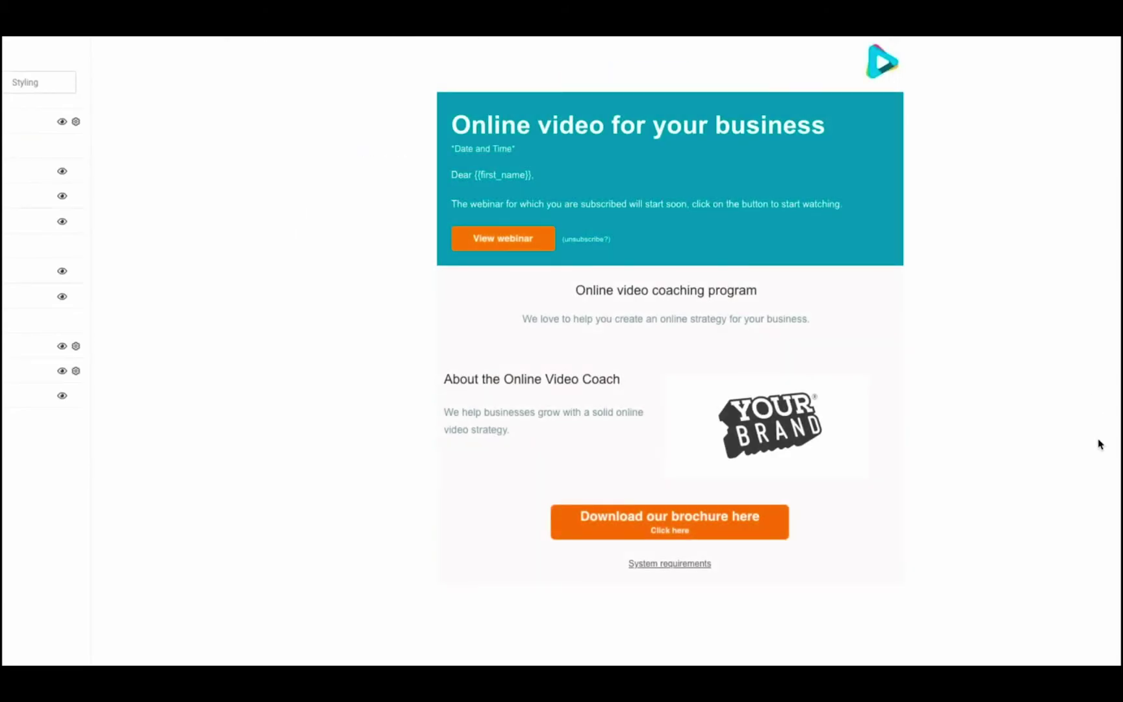
pyautogui.click(755, 614)
# Change the button text to 'Download our e-book here' and close the email editor.
pyautogui.doubleClick(699, 618)
pyautogui.write('e')
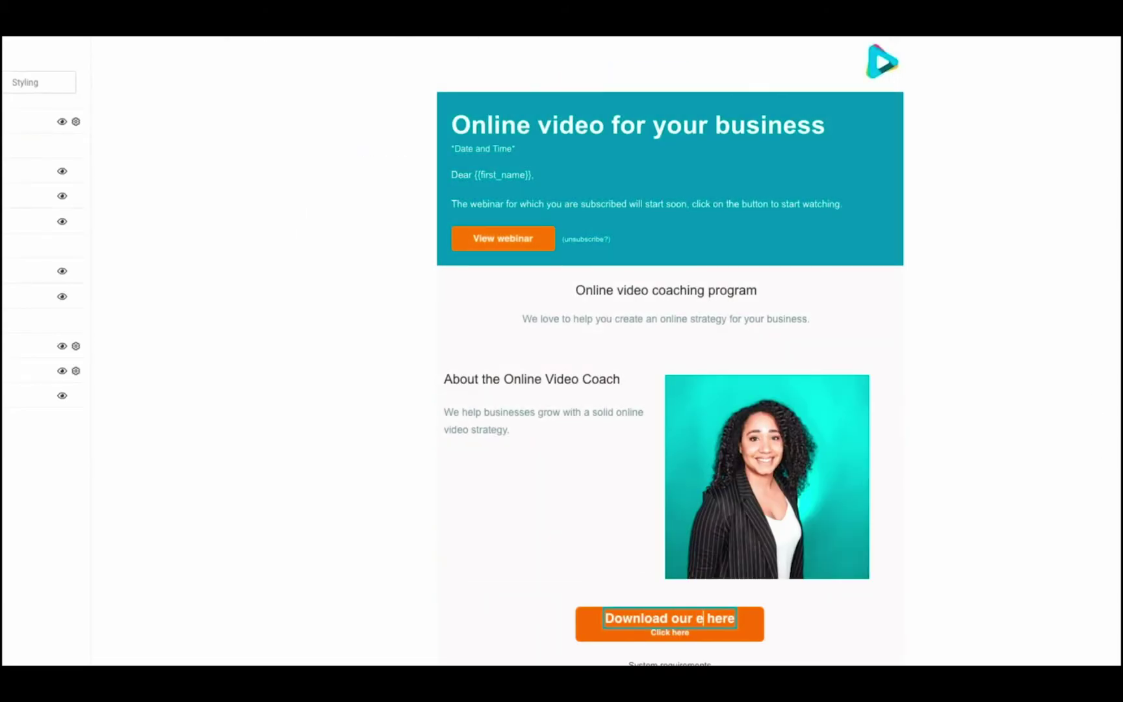
pyautogui.write('-book')
pyautogui.click(983, 612)
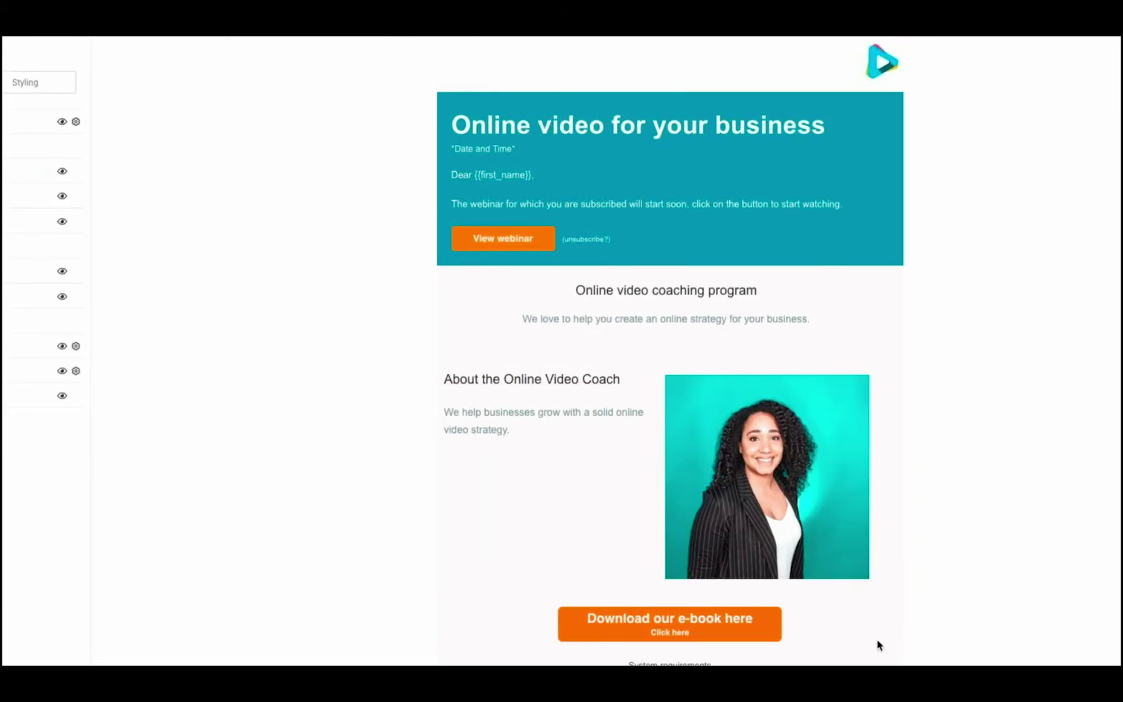
pyautogui.click(1012, 55)
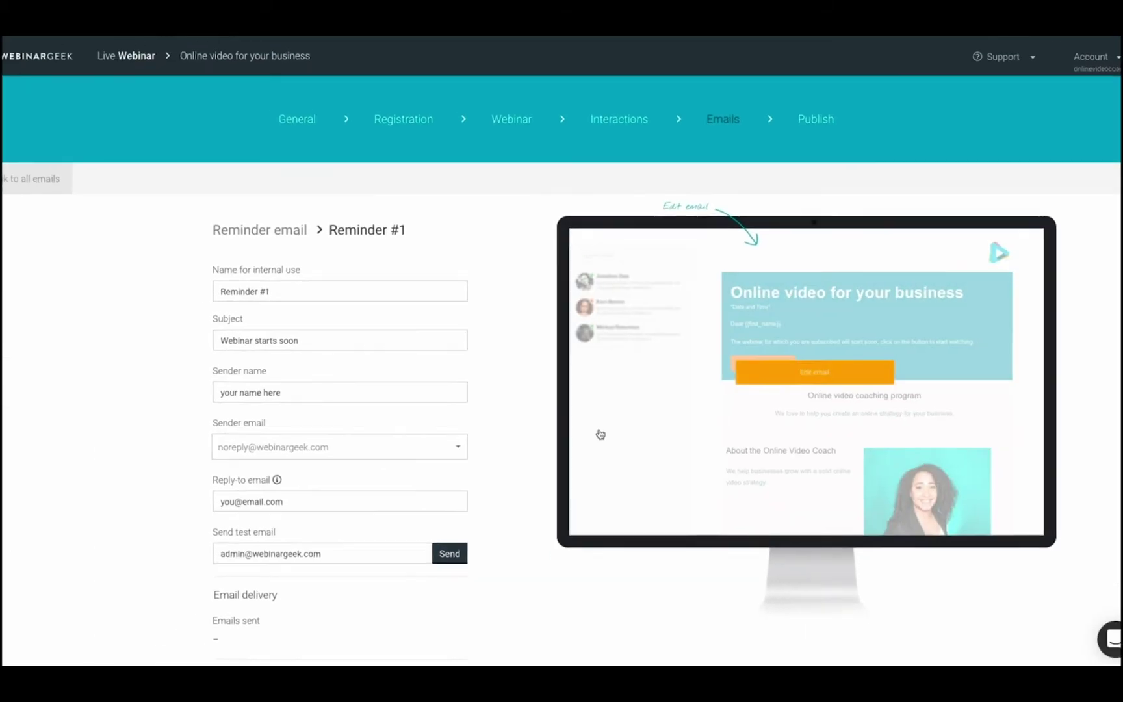
pyautogui.click(256, 291)
# Name the reminder 'Reminder webinar #1', with sender 'Online Video Coach' and a new info reply-to address.
pyautogui.write('webinar')
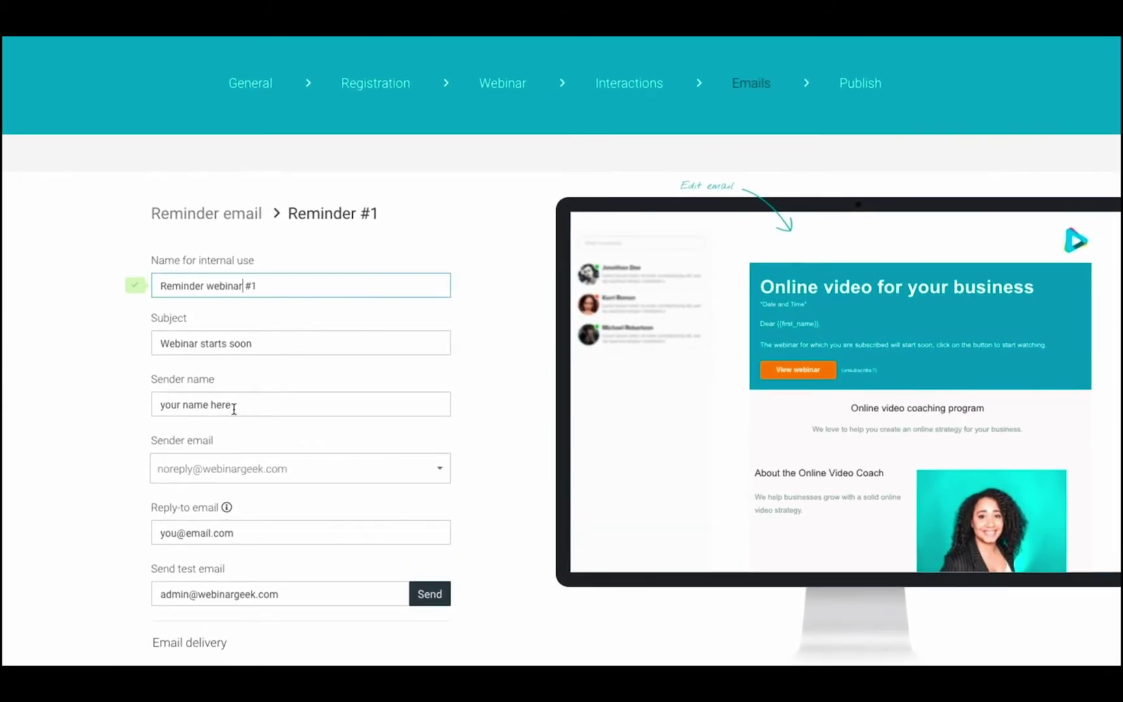
pyautogui.tripleClick(234, 408)
pyautogui.write('Onlin')
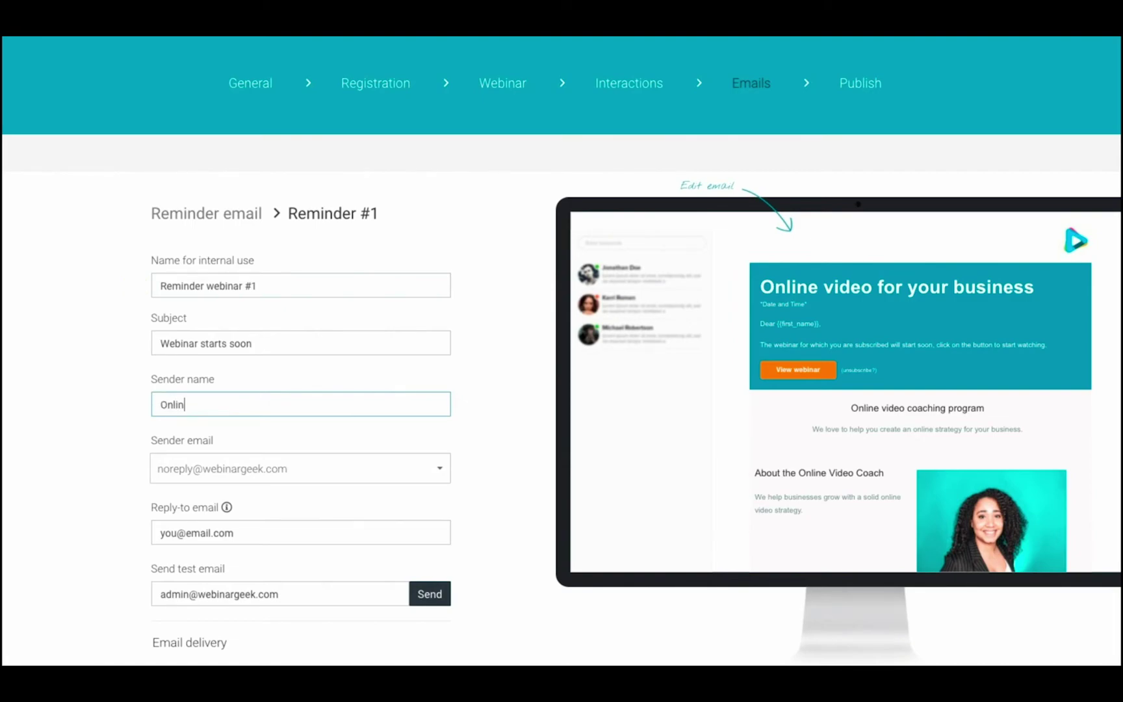
pyautogui.write('e Video Coach')
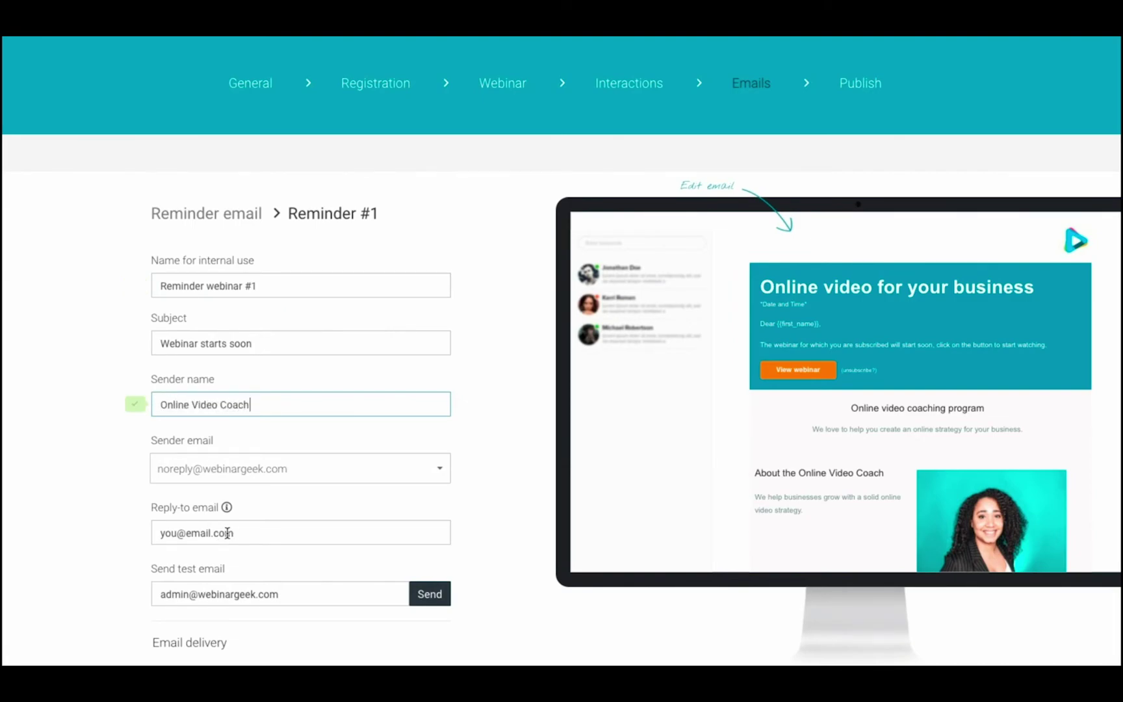
pyautogui.tripleClick(227, 533)
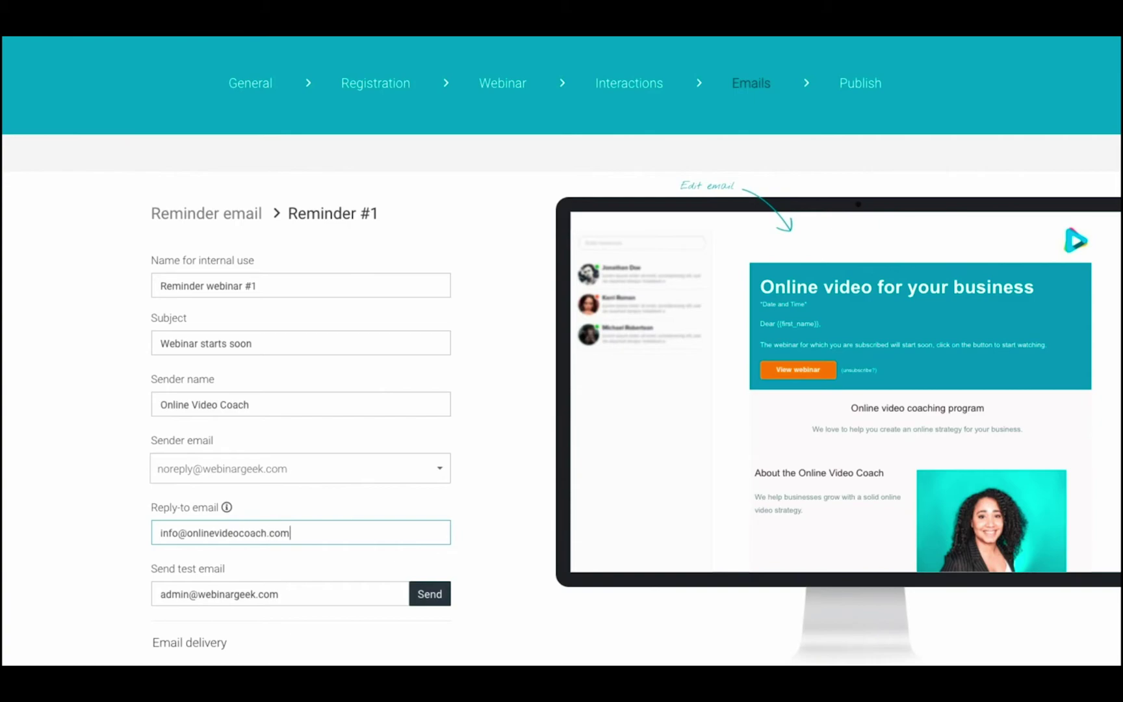
# Schedule the reminder to send 5 days, 10 hours and 30 minutes before the webinar.
pyautogui.scroll(-5, 231, 577)
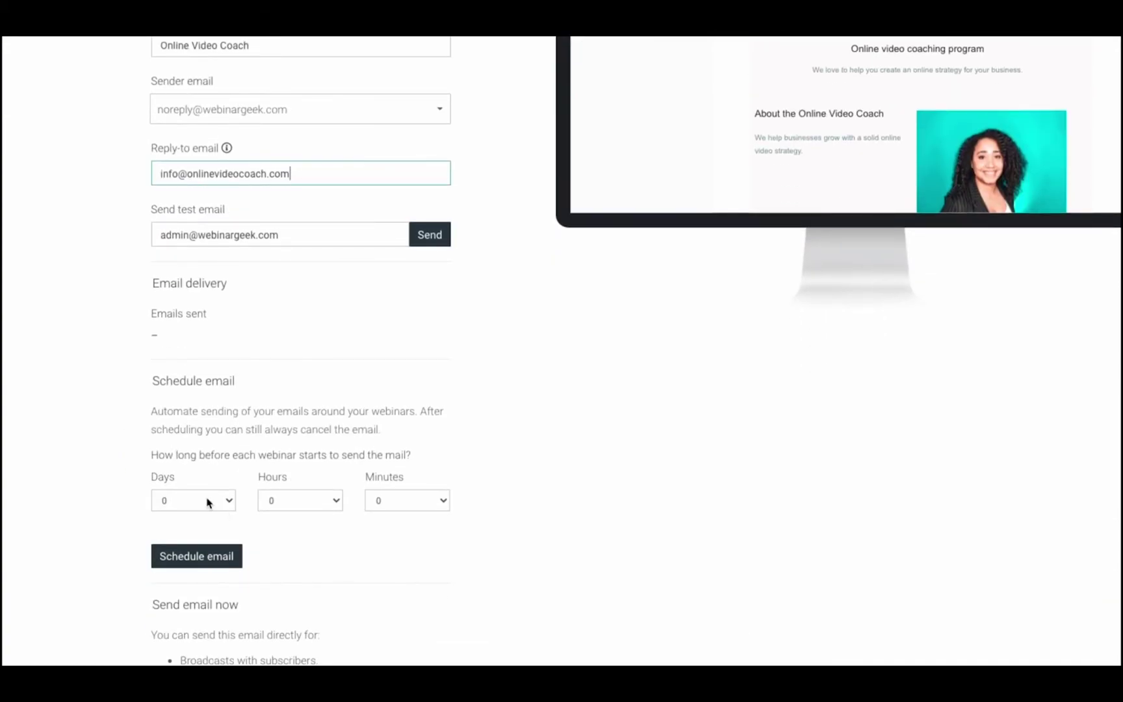
pyautogui.click(207, 502)
pyautogui.click(187, 558)
pyautogui.click(333, 503)
pyautogui.click(288, 615)
pyautogui.click(386, 500)
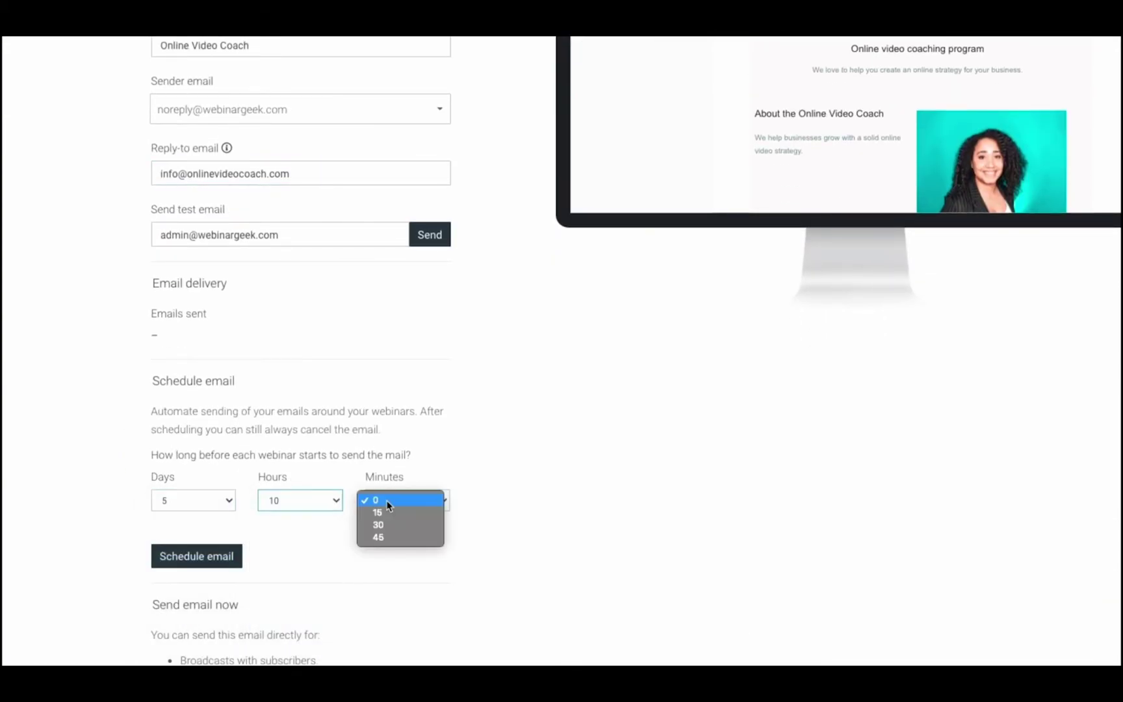
pyautogui.click(377, 524)
pyautogui.click(183, 563)
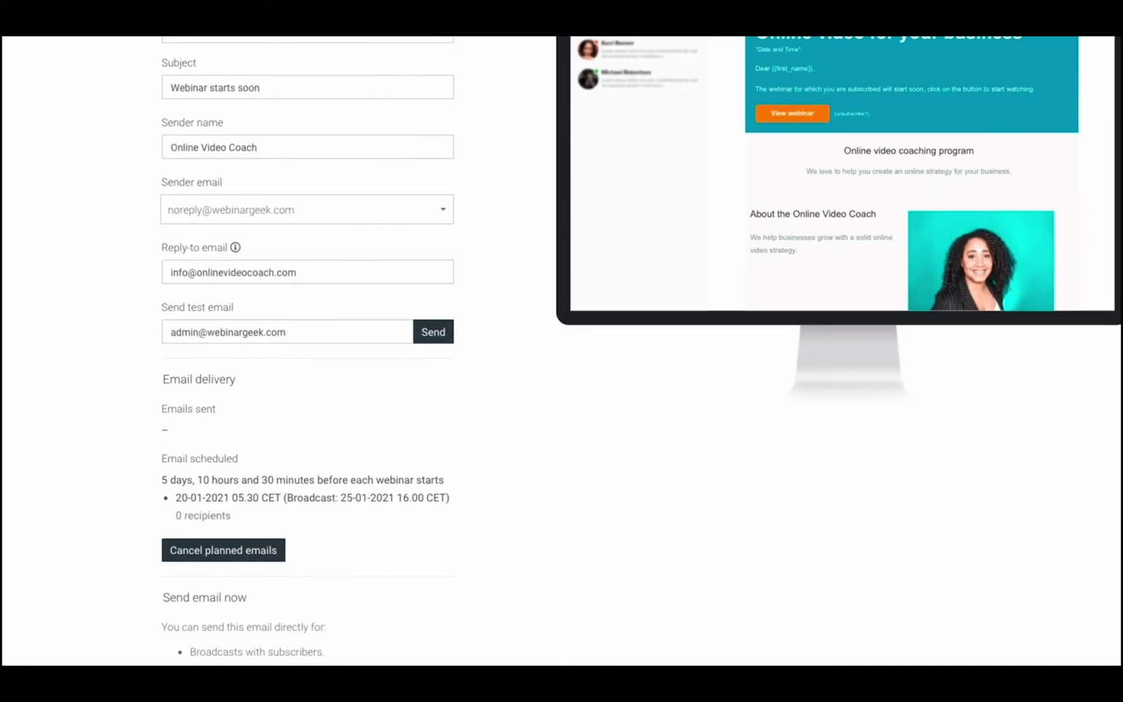
pyautogui.scroll(3, 1089, 239)
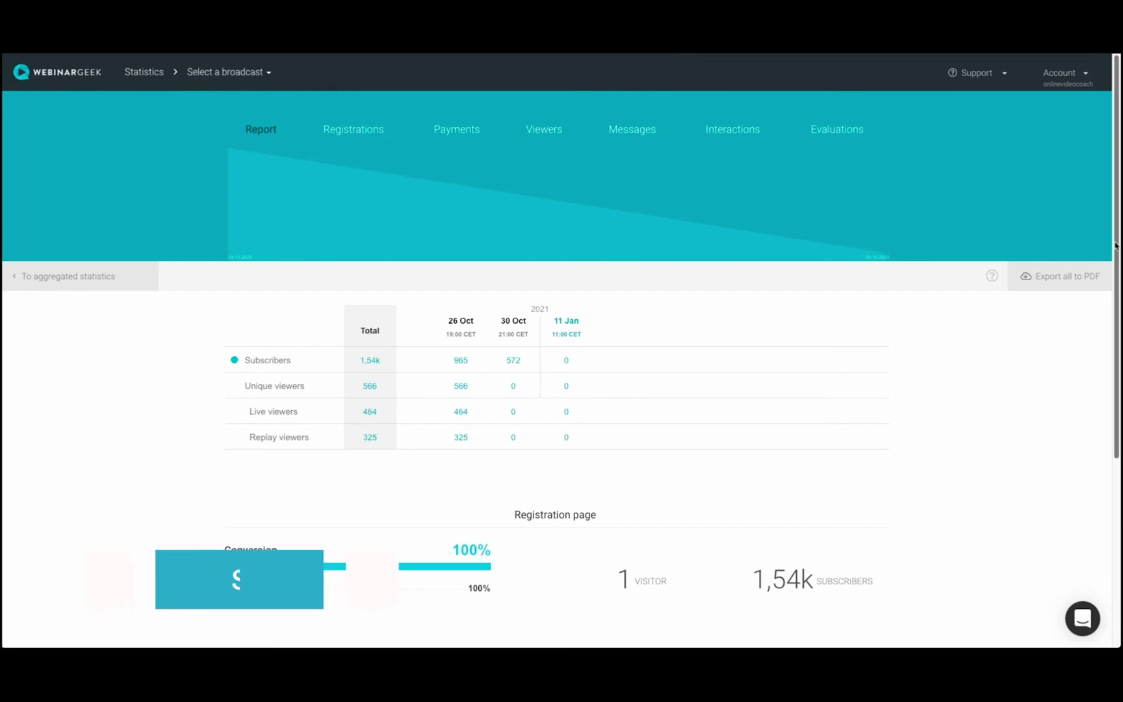
# Scroll through the statistics overview and the Registrations statistics.
pyautogui.moveTo(1116, 246); pyautogui.dragTo(1110, 474)
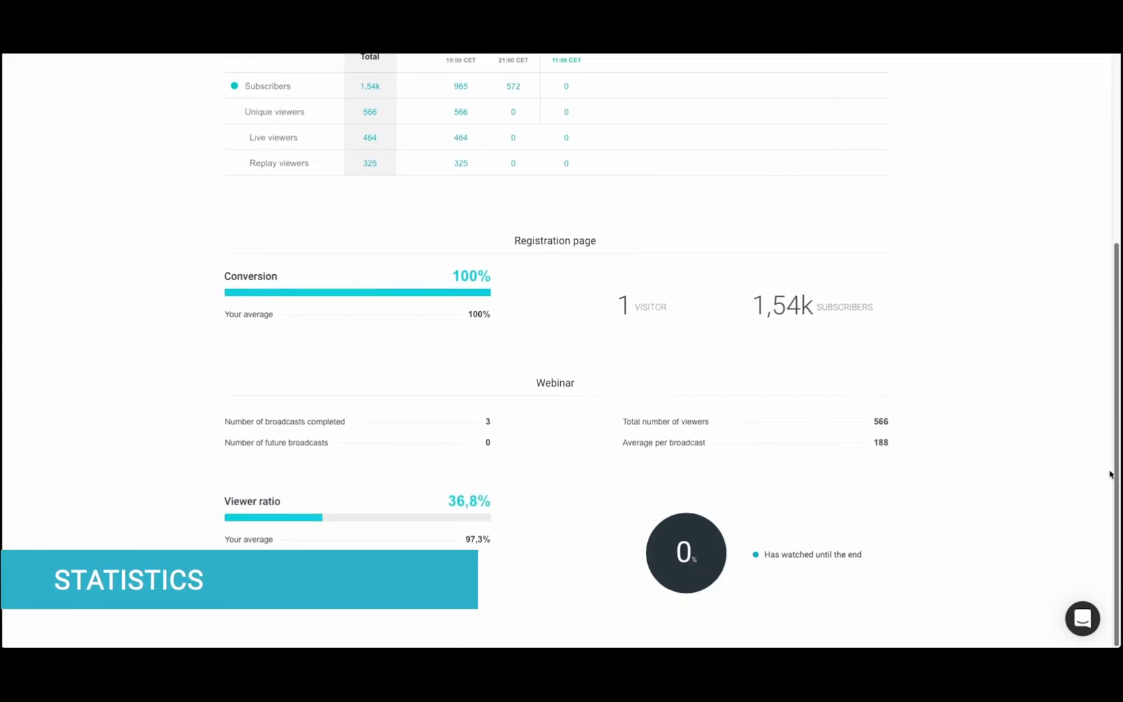
pyautogui.scroll(10, 1109, 460)
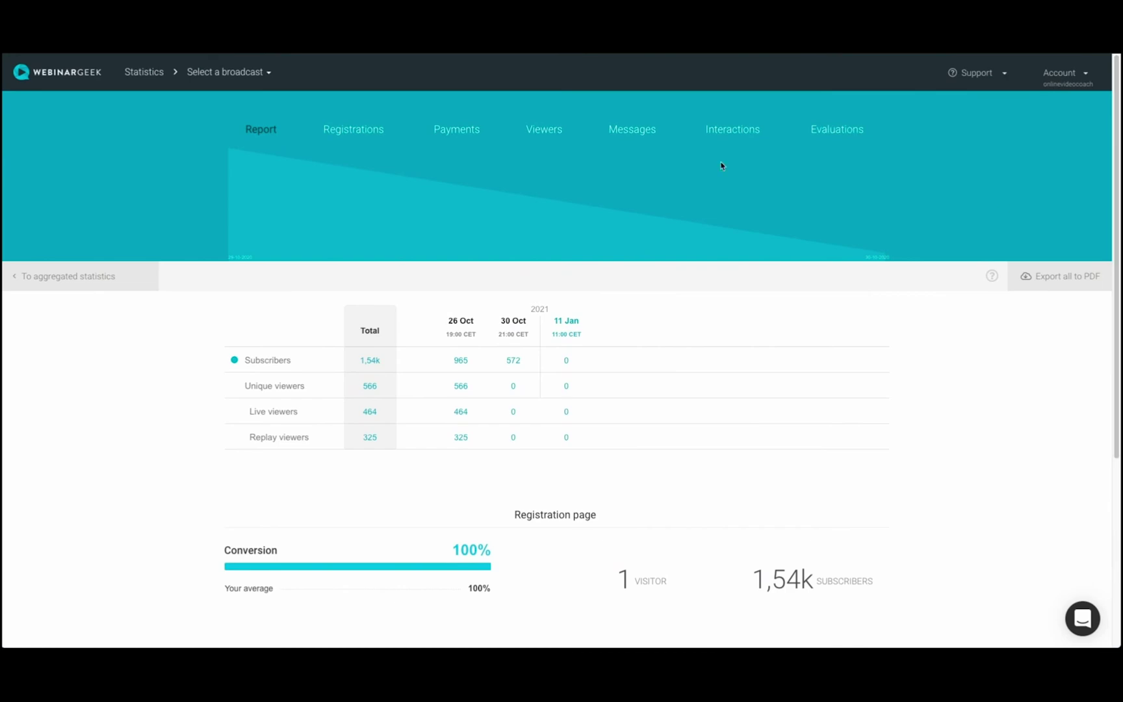
pyautogui.click(351, 126)
pyautogui.moveTo(1116, 259); pyautogui.dragTo(1104, 353)
pyautogui.moveTo(1115, 310); pyautogui.dragTo(1105, 427)
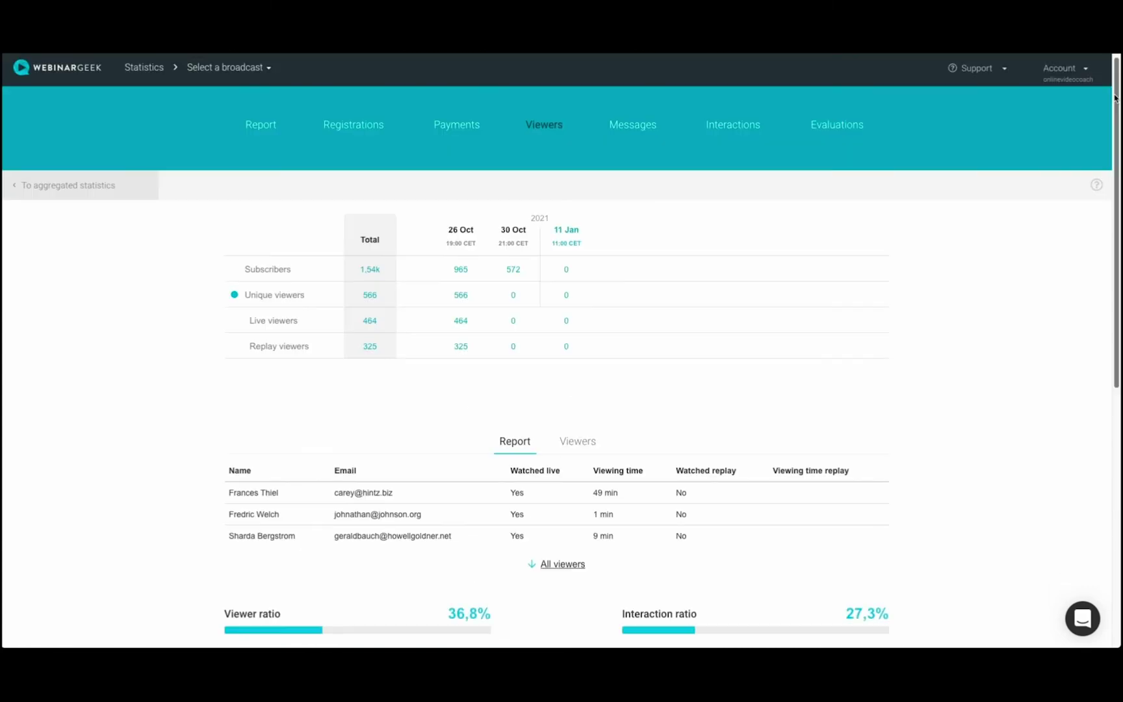
pyautogui.moveTo(1115, 98); pyautogui.dragTo(1105, 316)
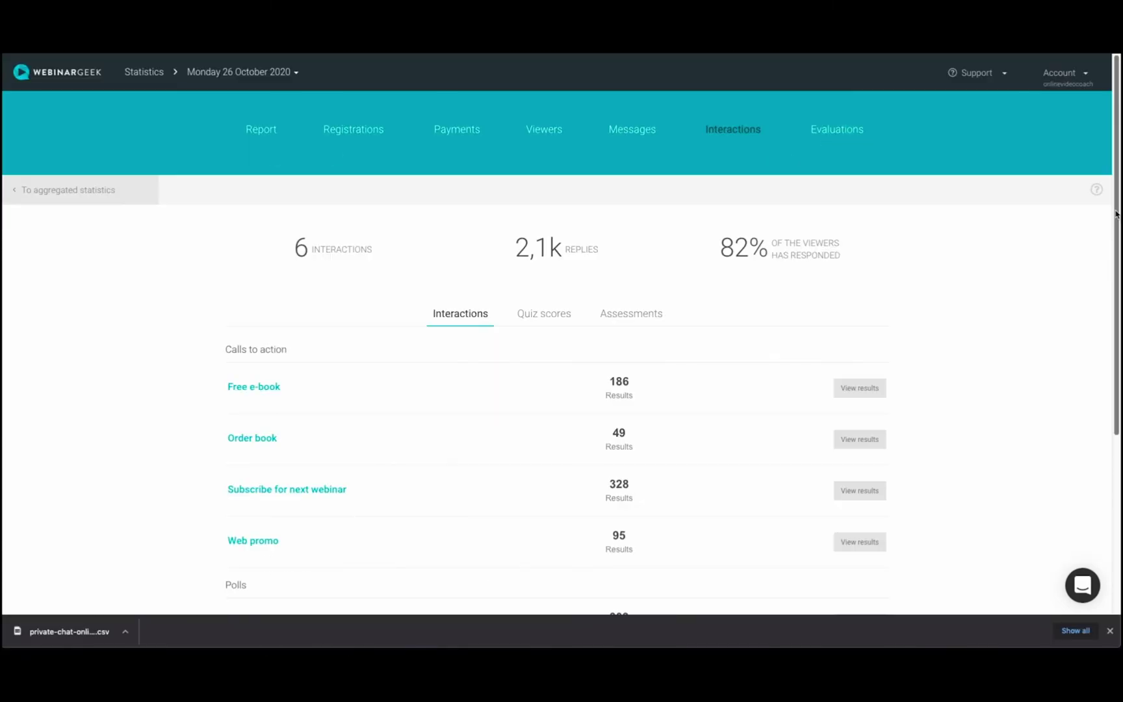
# Finish reviewing registrations, then open the live webinar studio and start the broadcast.
pyautogui.scroll(-5, 561, 325)
pyautogui.scroll(1, 561, 334)
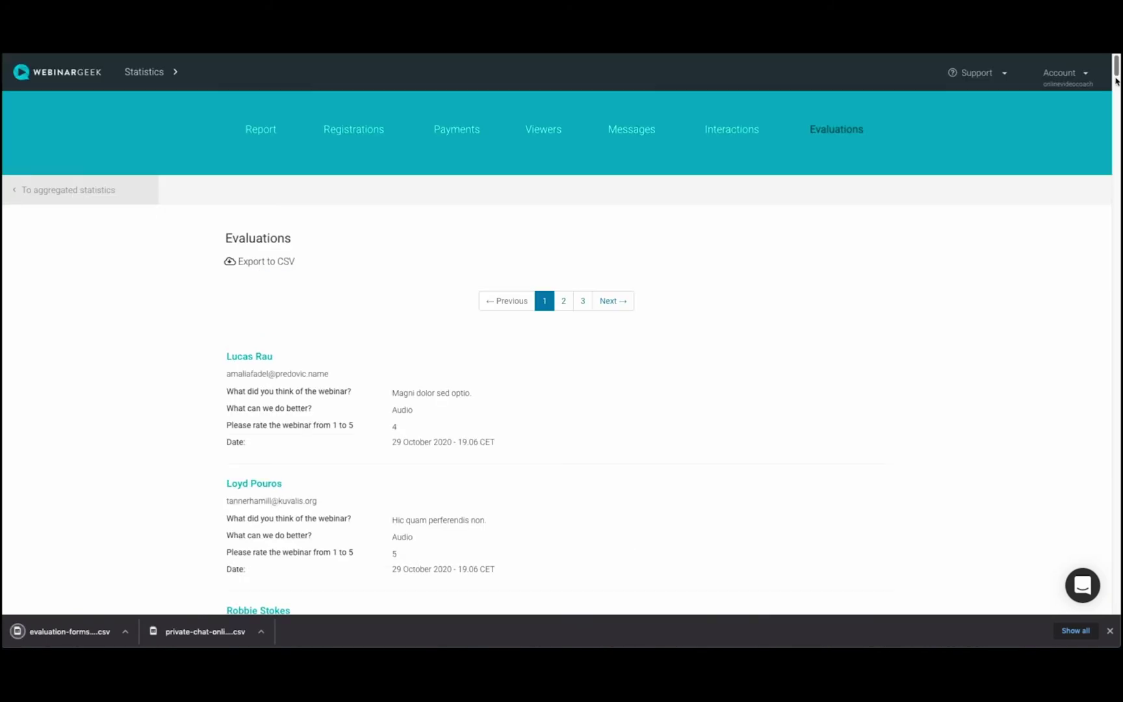
pyautogui.scroll(-15, 1116, 79)
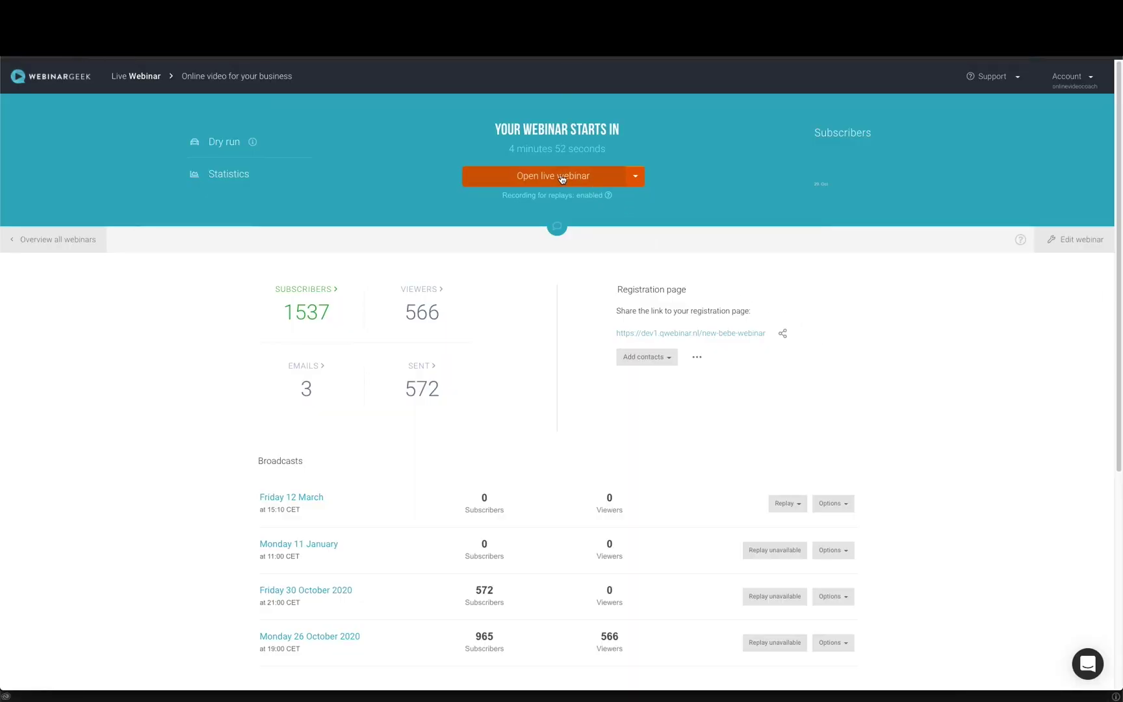
pyautogui.click(560, 177)
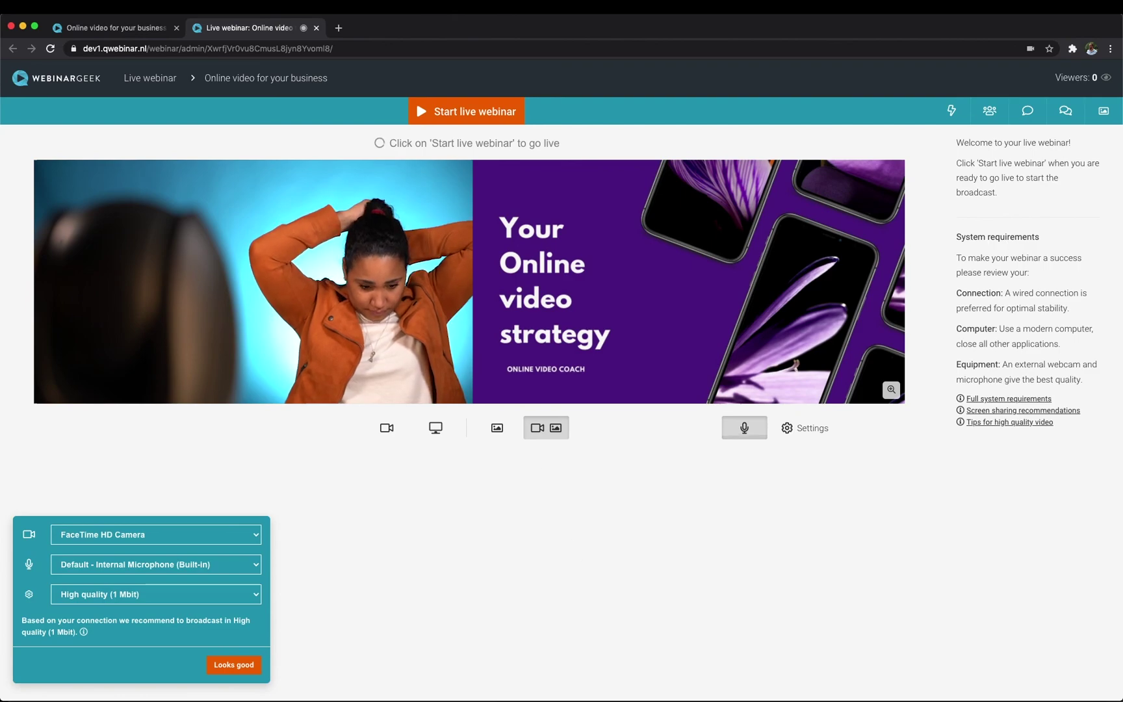
pyautogui.click(448, 112)
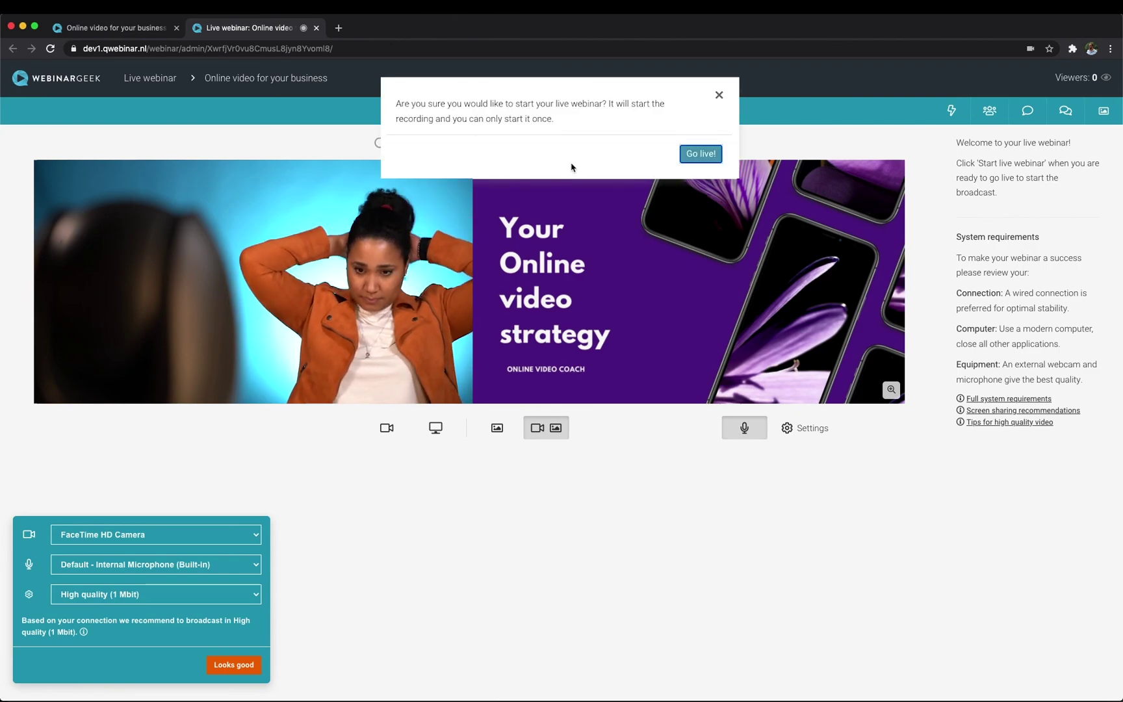